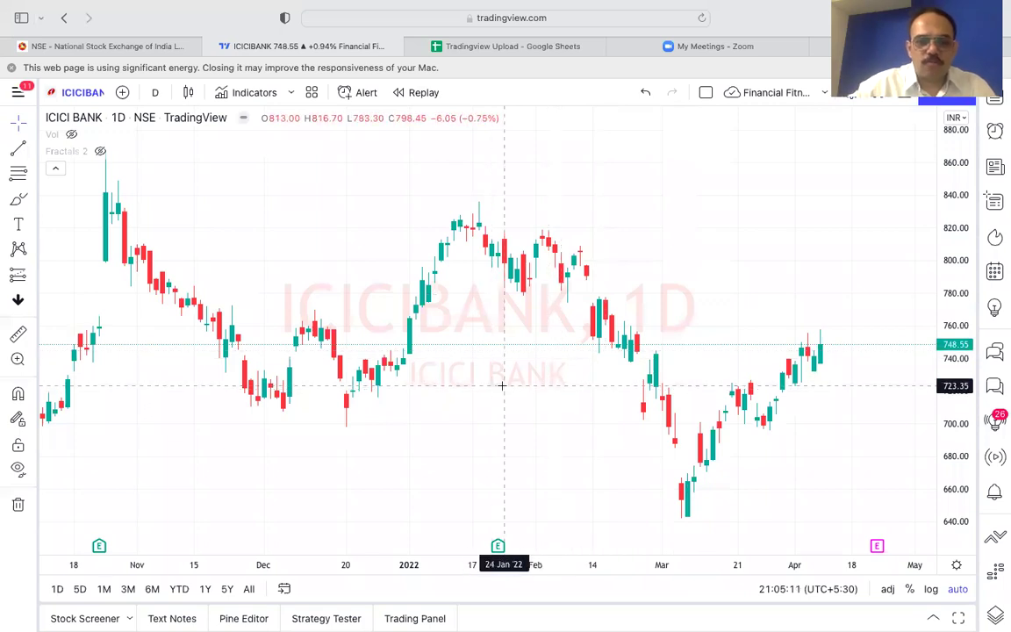
# Start a bar replay of the ICICIBANK daily chart from 21 Jan 2022.
pyautogui.click(418, 93)
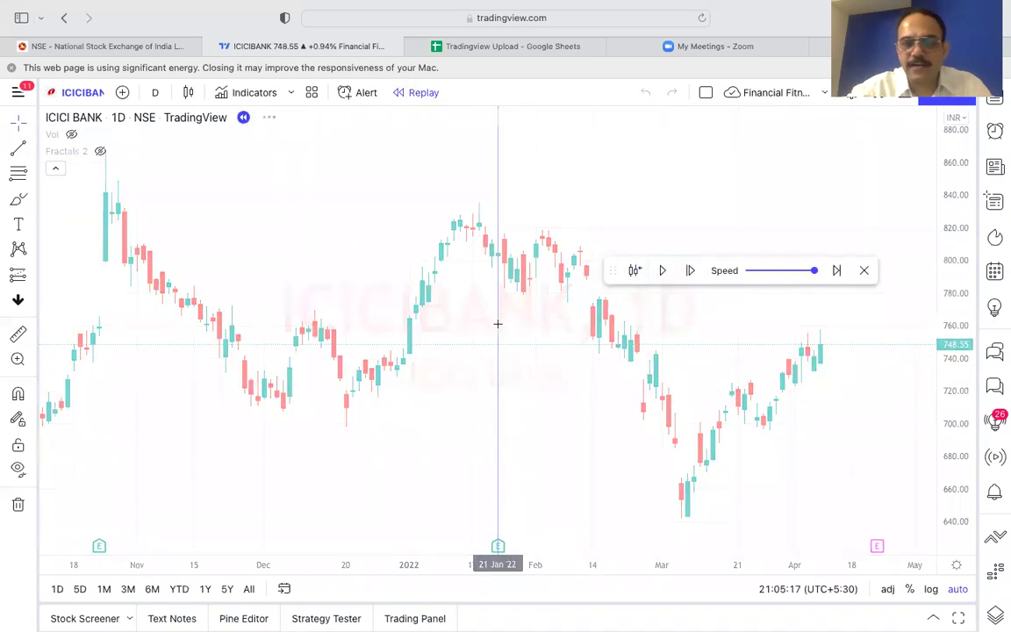
pyautogui.click(498, 325)
pyautogui.hscroll(10, 498, 325)
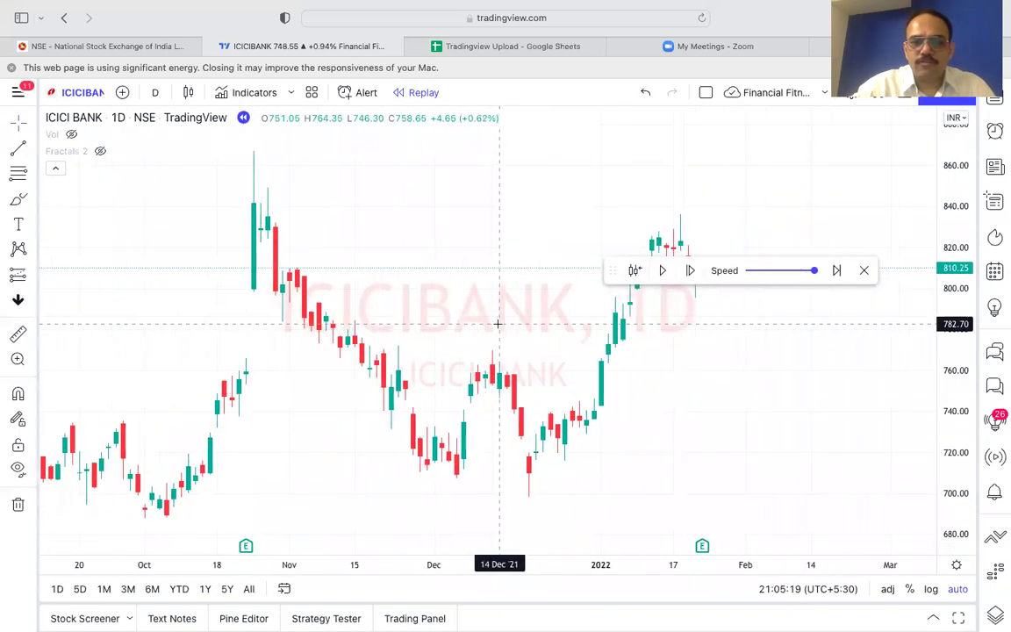
pyautogui.hscroll(3, 497, 324)
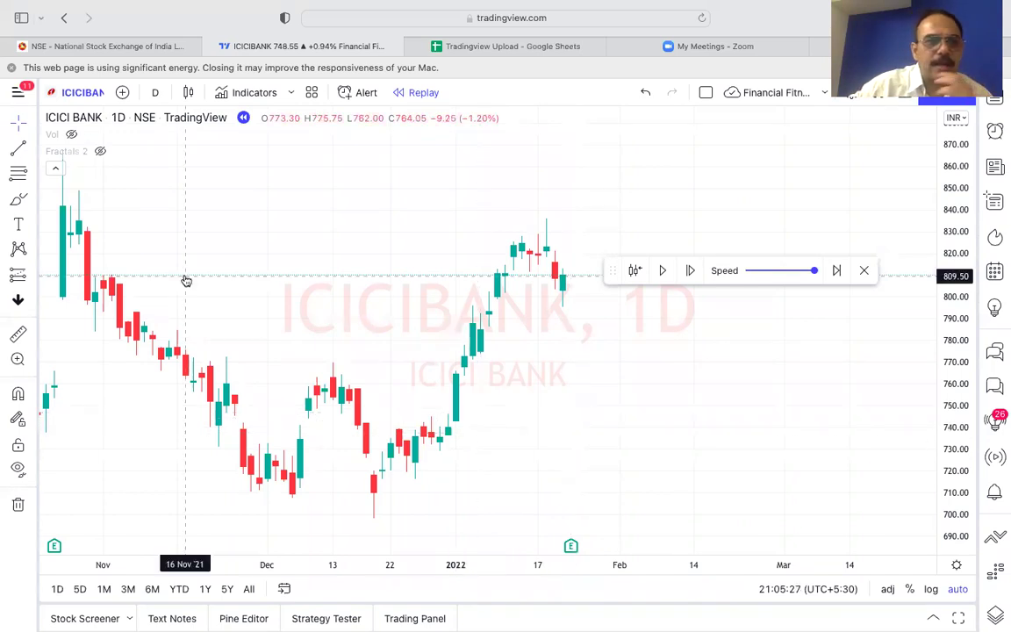
pyautogui.moveTo(91, 146)
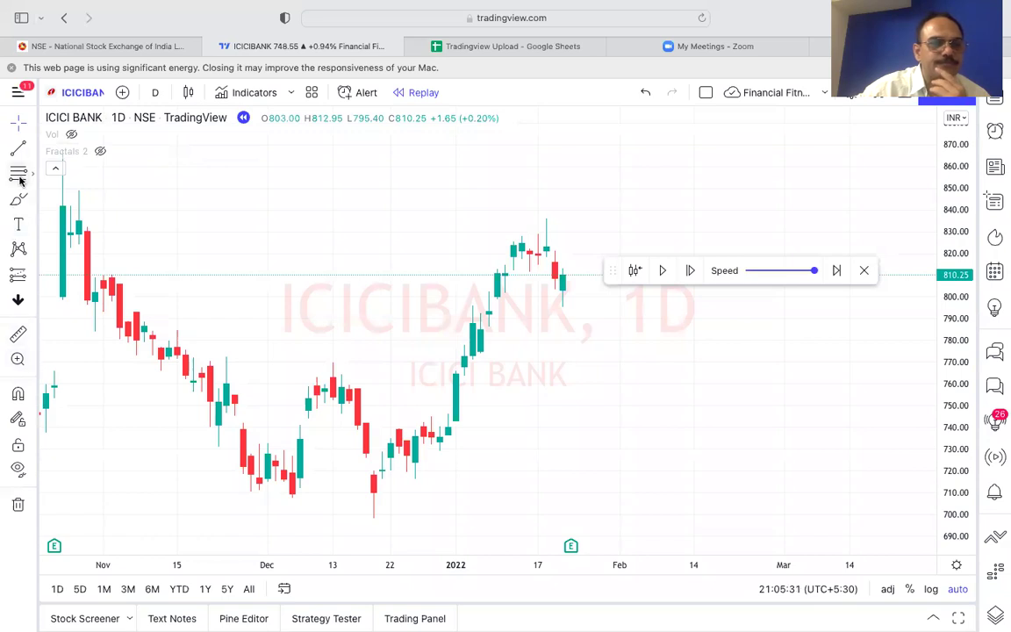
pyautogui.click(34, 277)
pyautogui.click(98, 359)
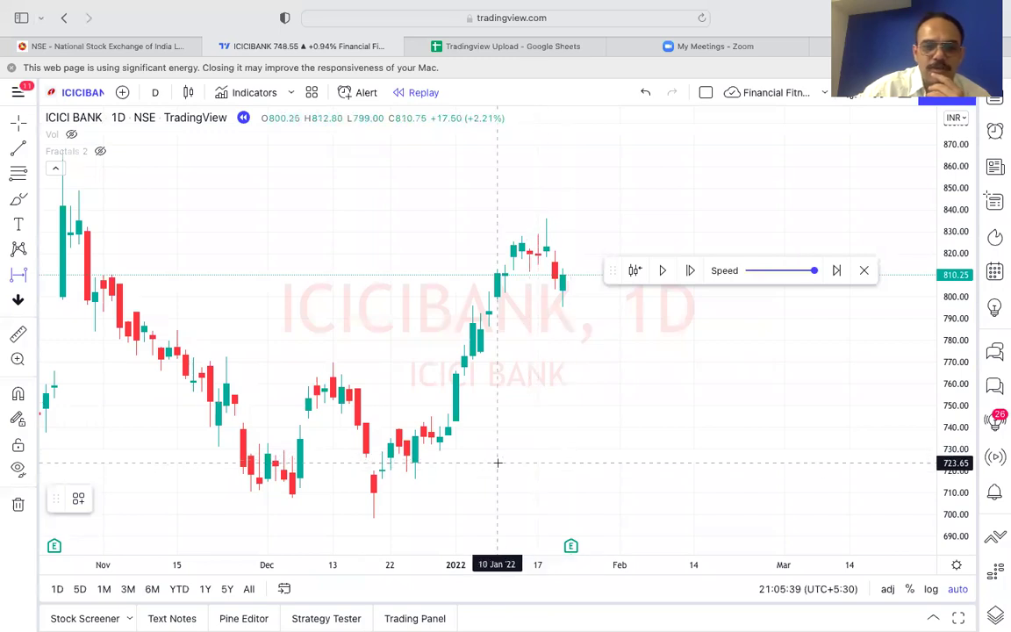
pyautogui.moveTo(570, 459); pyautogui.dragTo(481, 476)
pyautogui.press('Escape')
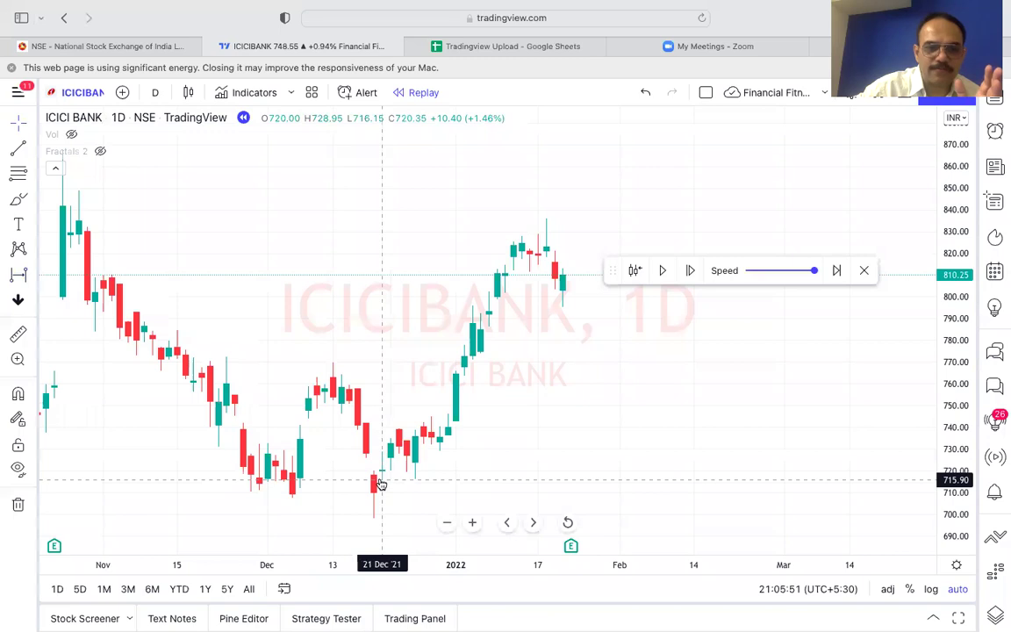
# Mark 21 Dec 2021 and 21 Jan 2022 with vertical lines and restart the bar replay from 21 Dec 2021.
pyautogui.click(383, 420)
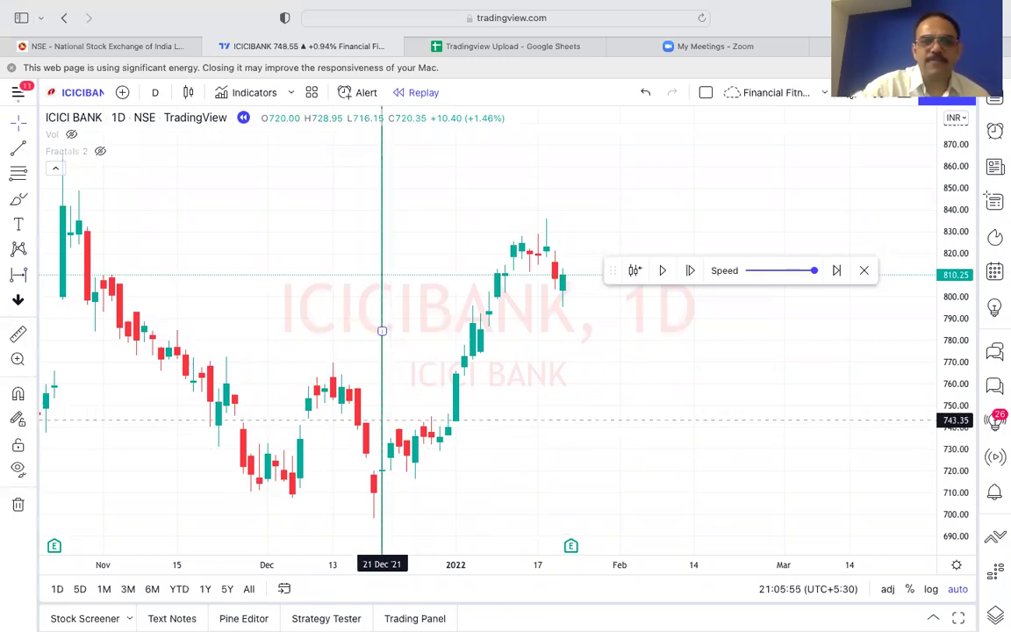
pyautogui.click(570, 398)
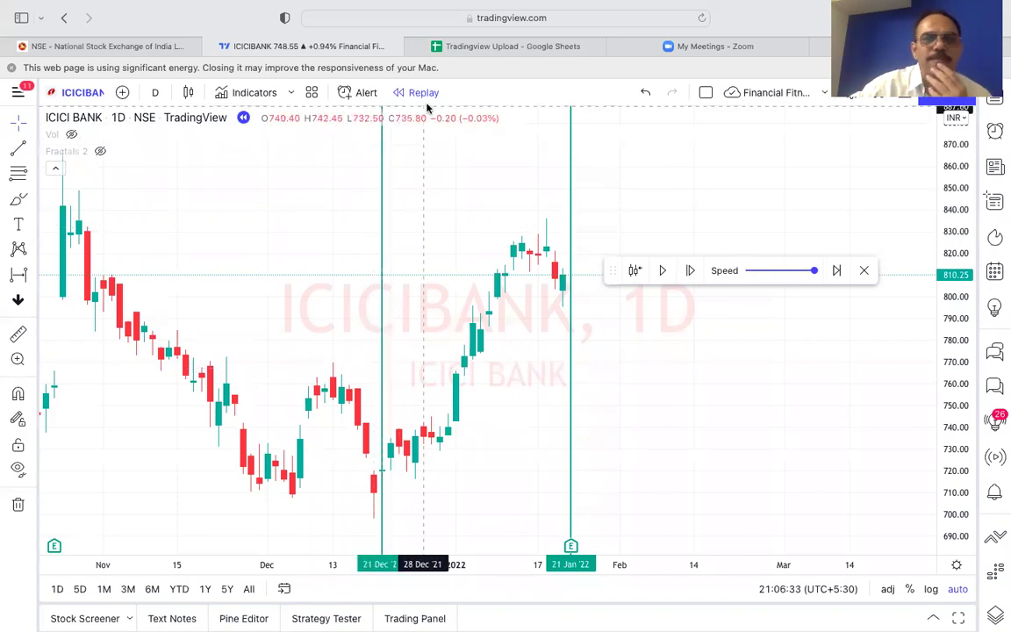
pyautogui.click(635, 270)
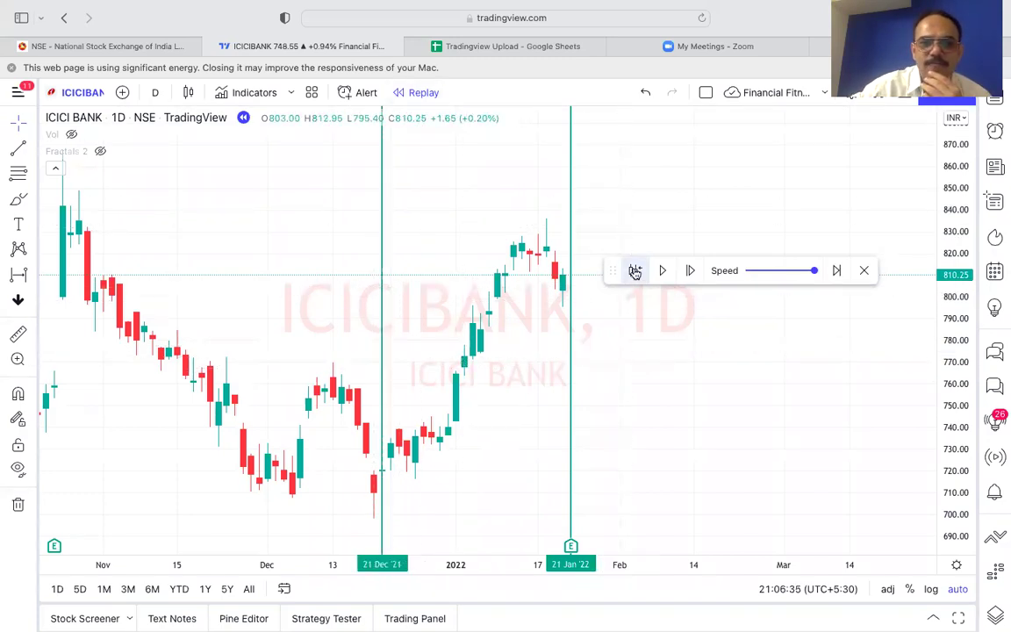
pyautogui.click(378, 341)
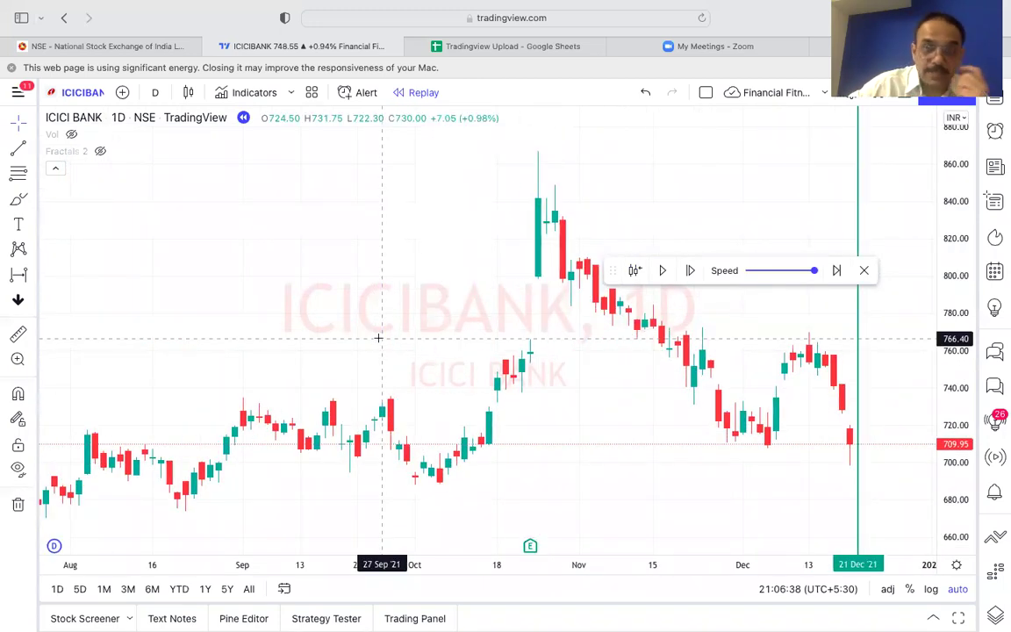
pyautogui.hscroll(10, 377, 338)
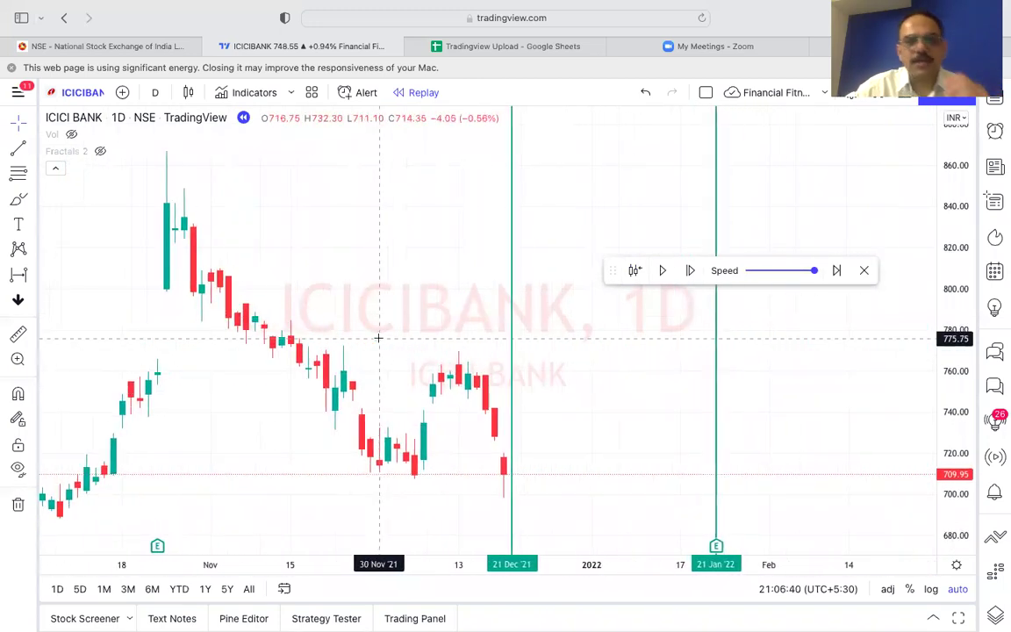
# Remove the hidden Fractals indicator from the chart and open the indicator library.
pyautogui.moveTo(123, 139)
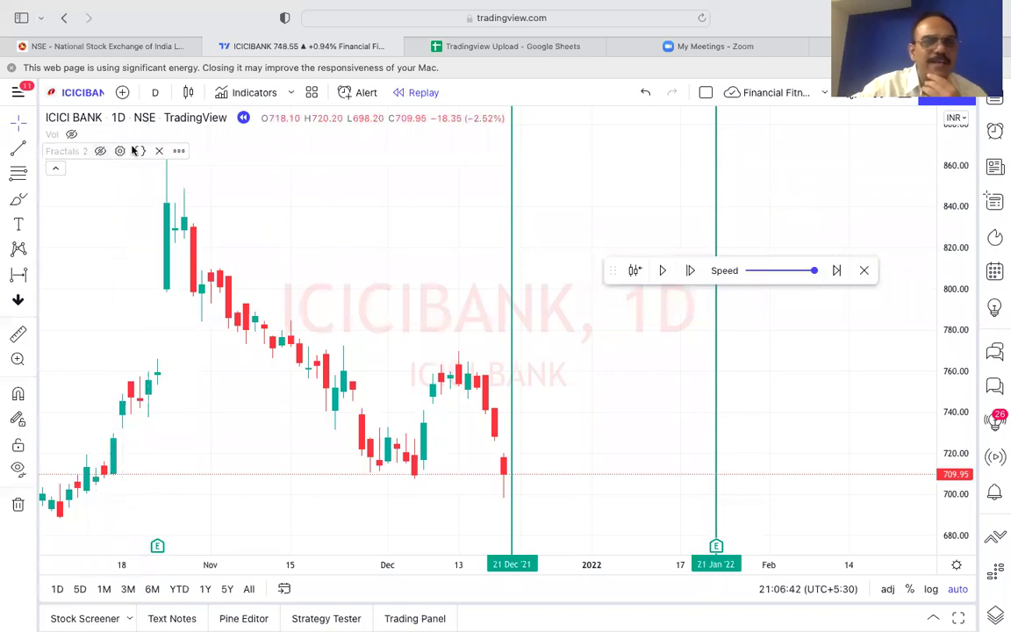
pyautogui.click(159, 151)
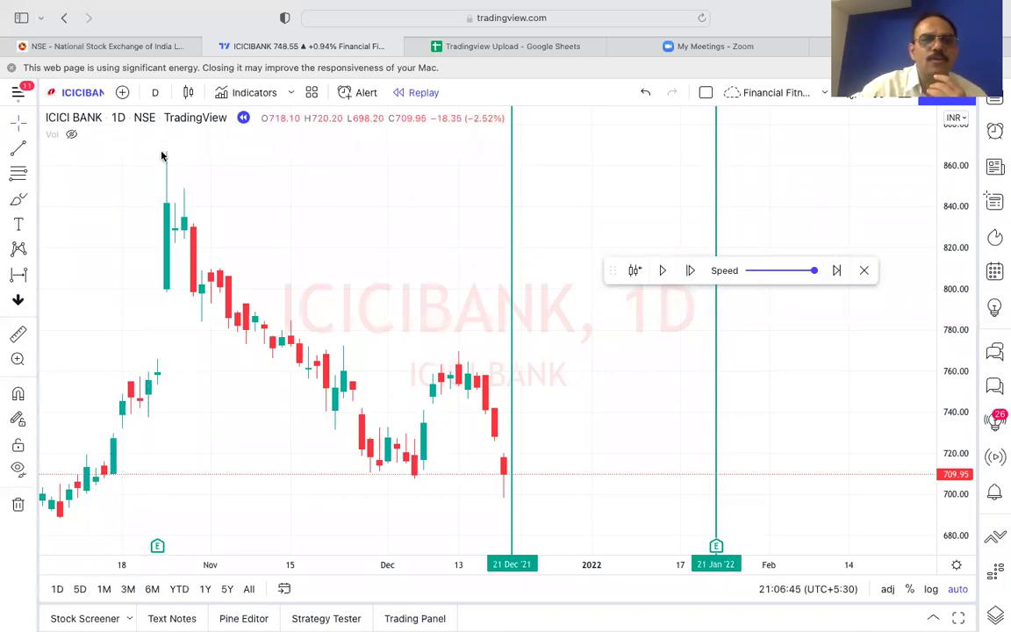
pyautogui.click(259, 94)
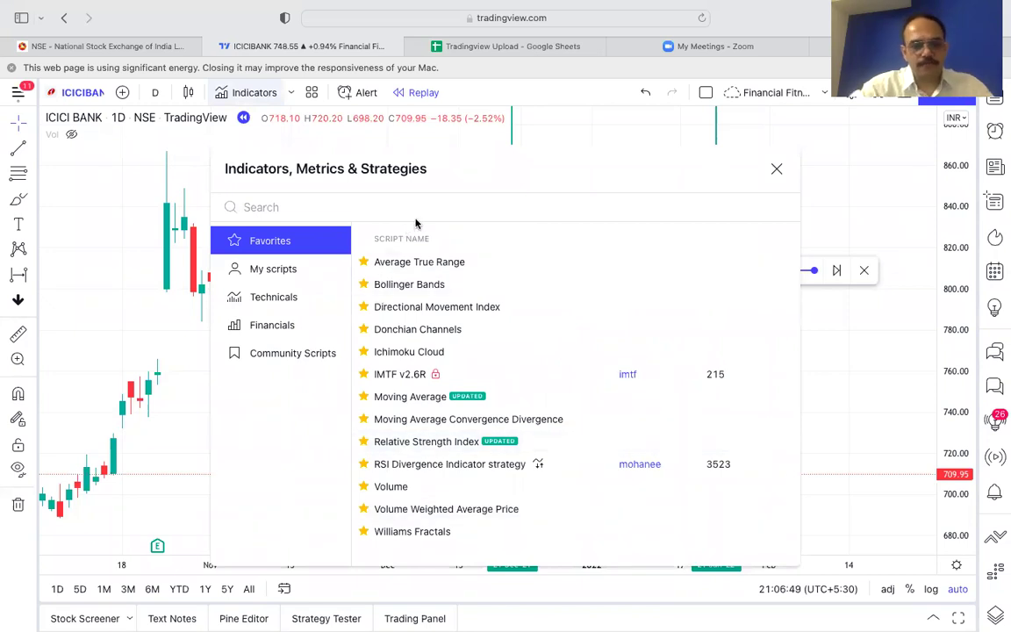
pyautogui.write('fract')
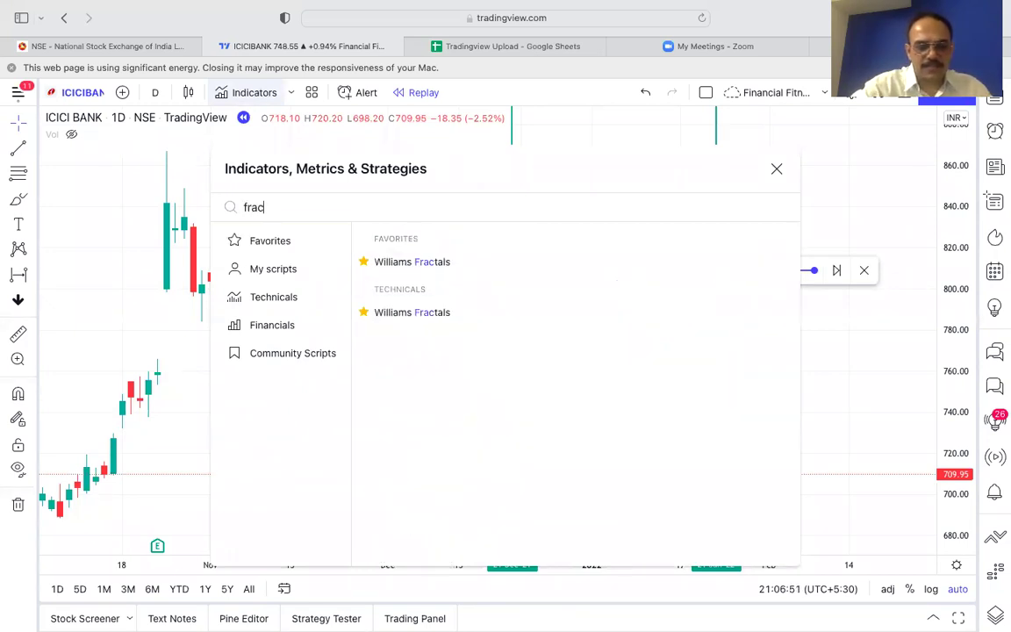
pyautogui.press('space')
pyautogui.click(413, 263)
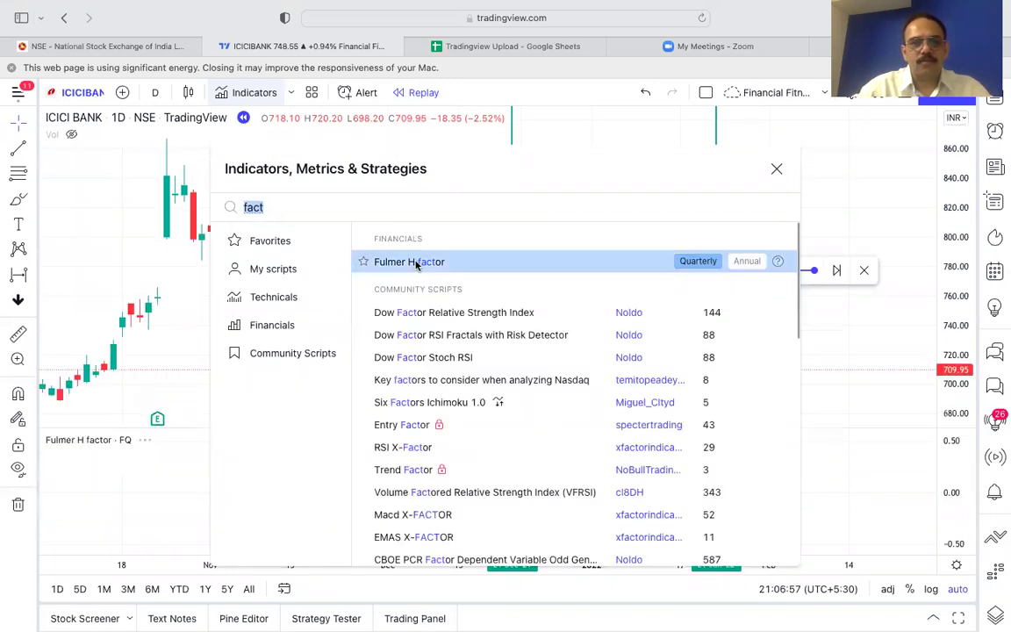
# Search the indicator library for "fract", add Williams Fractals to the chart, and remove the Fulmer H factor indicator.
pyautogui.click(369, 205)
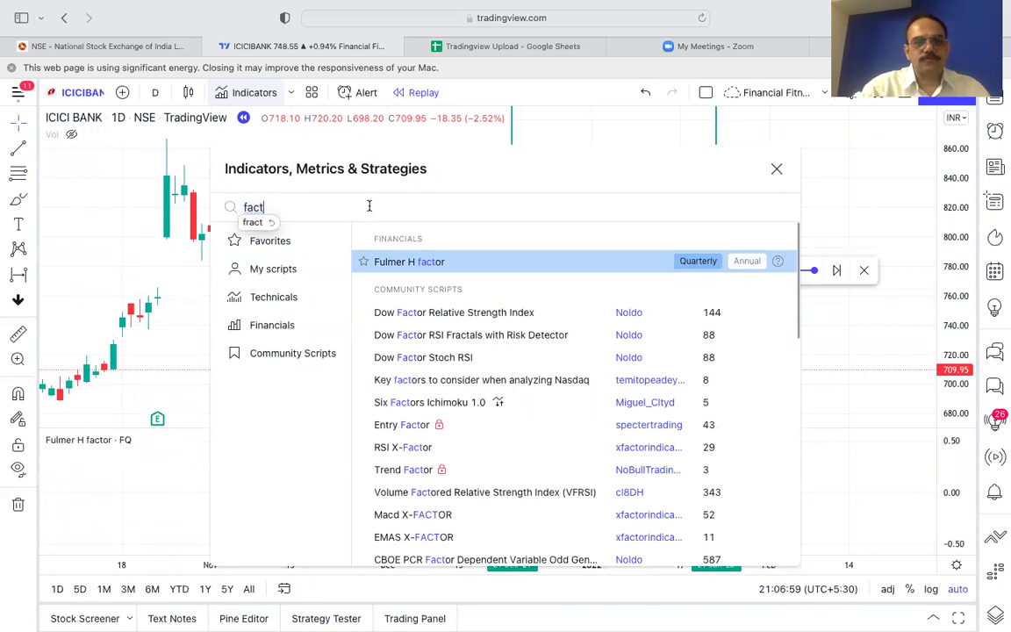
pyautogui.press('BackSpace')
pyautogui.press('BackSpace')
pyautogui.press('BackSpace')
pyautogui.press('BackSpace')
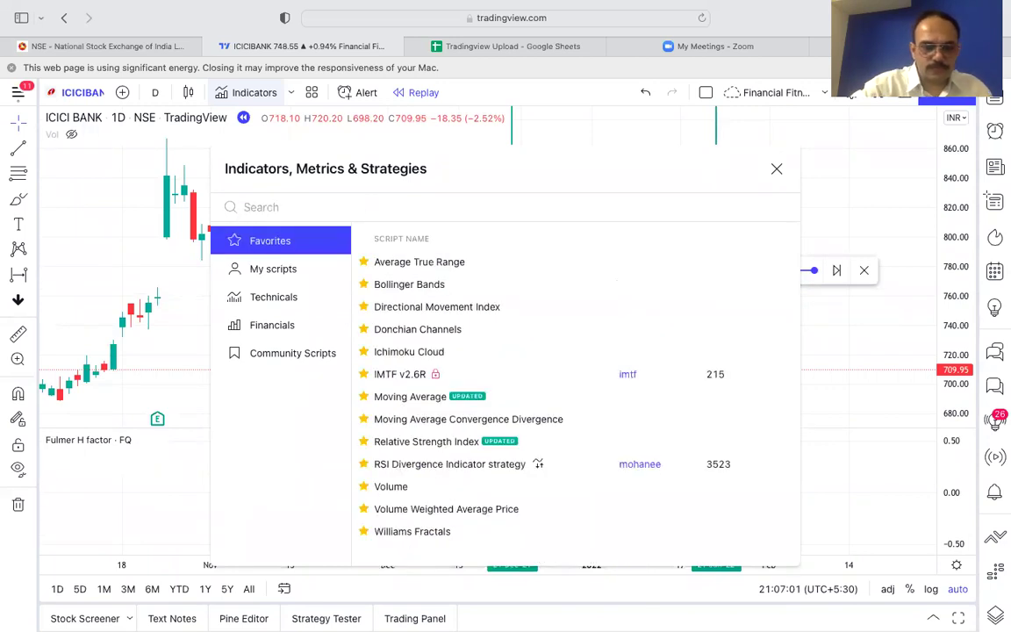
pyautogui.write('fract')
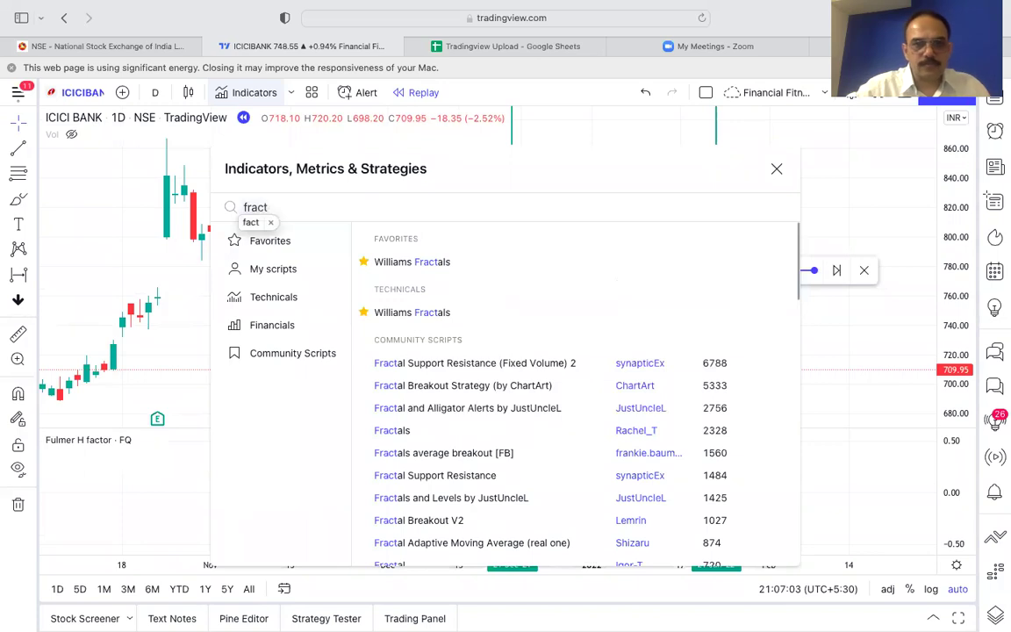
pyautogui.click(405, 265)
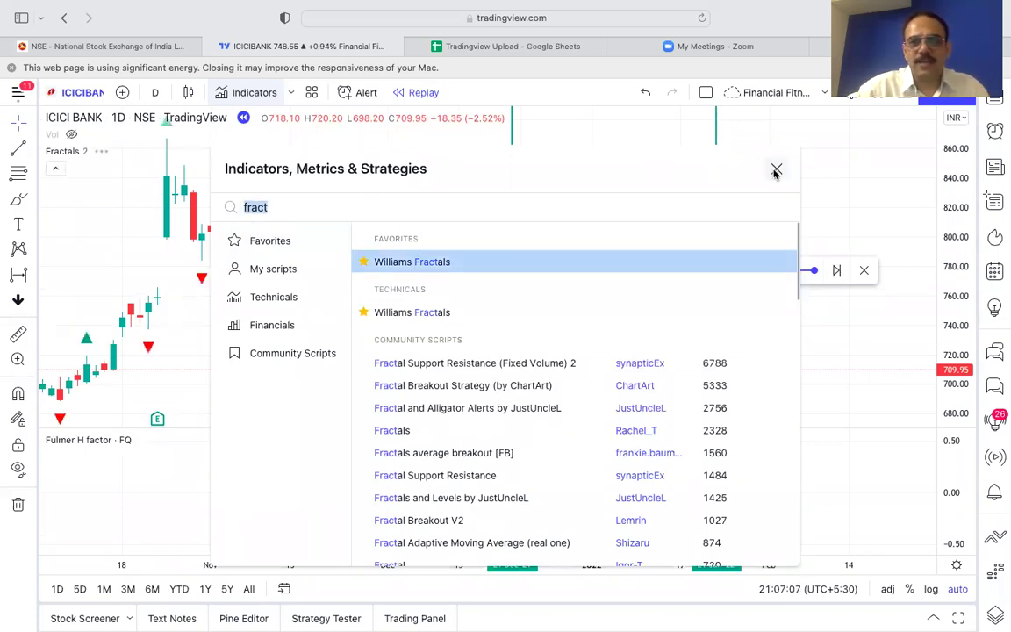
pyautogui.click(776, 169)
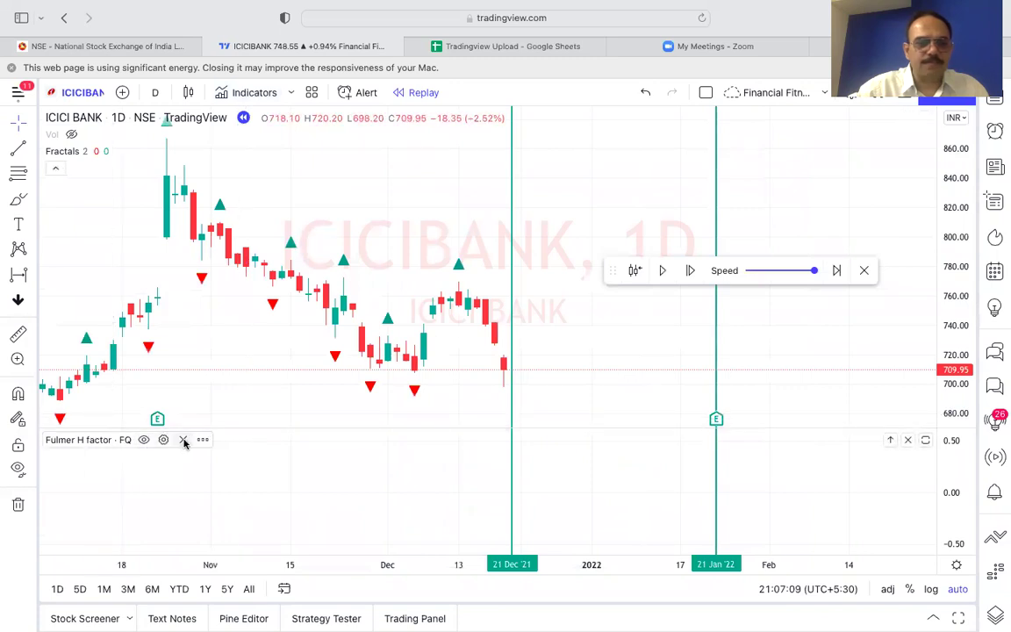
pyautogui.click(171, 439)
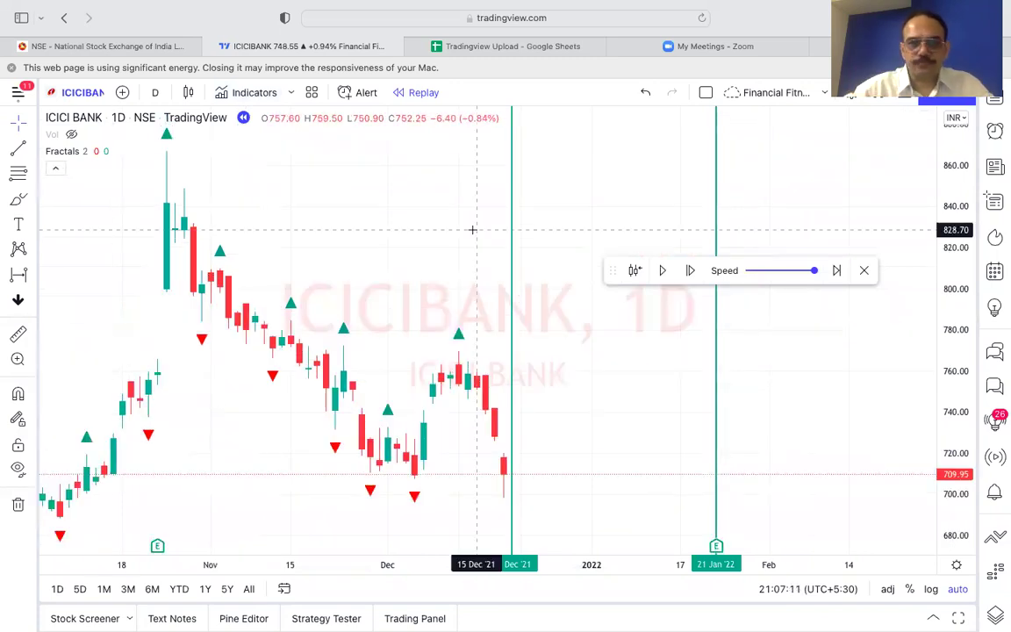
# Draw horizontal lines at the latest up-fractal high, about 770.45, and the latest down-fractal low, about 707.85.
pyautogui.scroll(3, 583, 402)
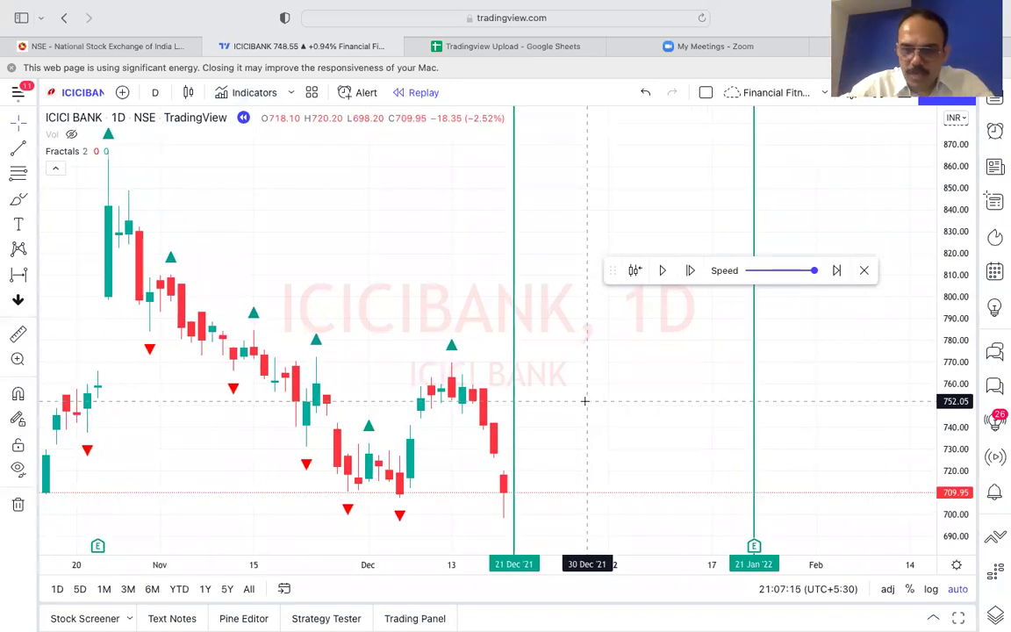
pyautogui.scroll(3, 585, 401)
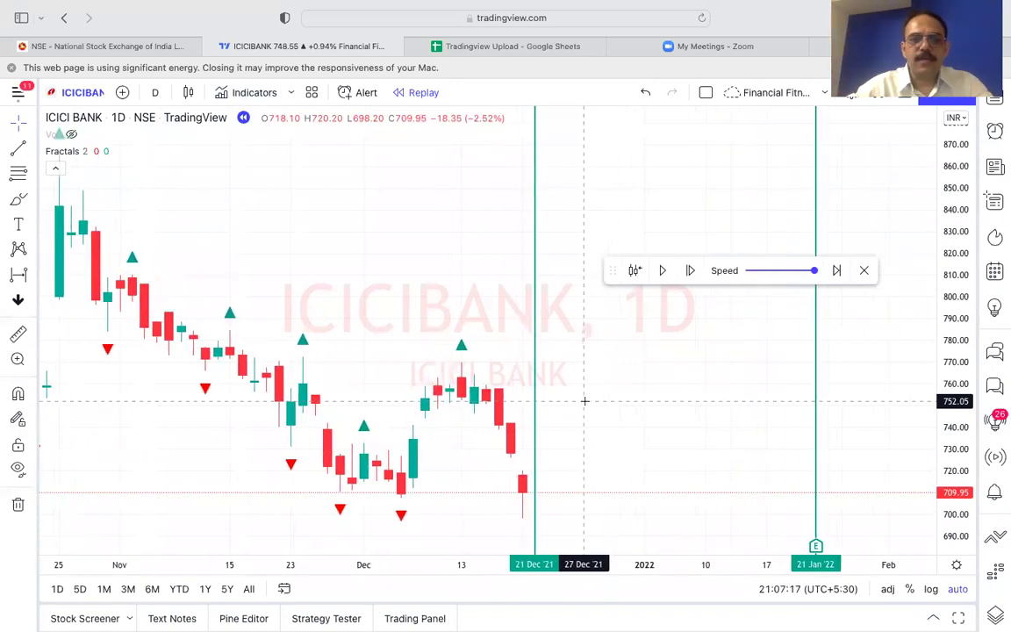
pyautogui.scroll(-3, 584, 401)
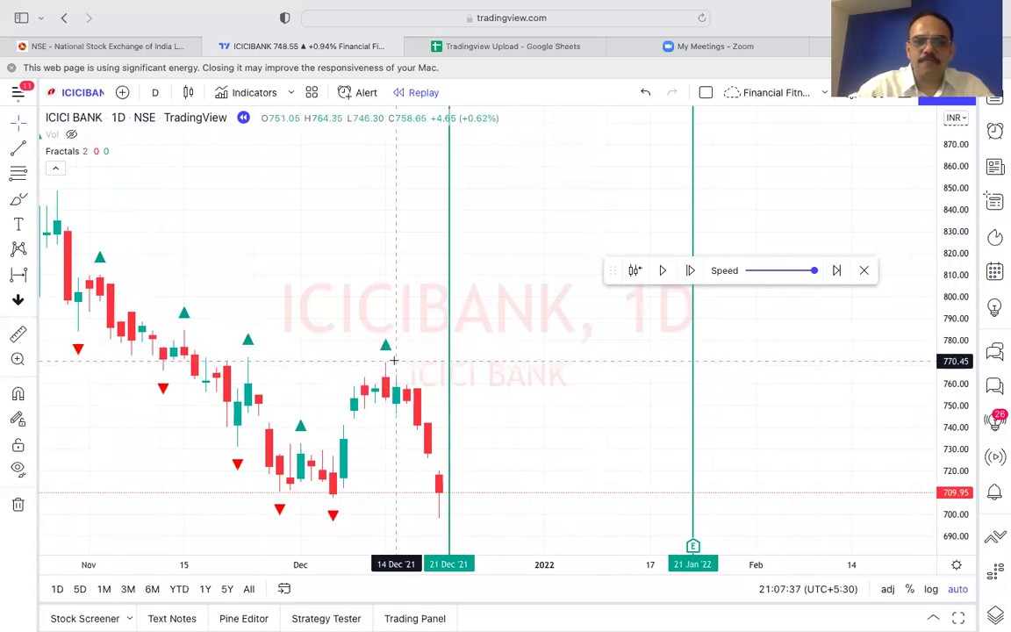
pyautogui.hotkey('alt', 'h')
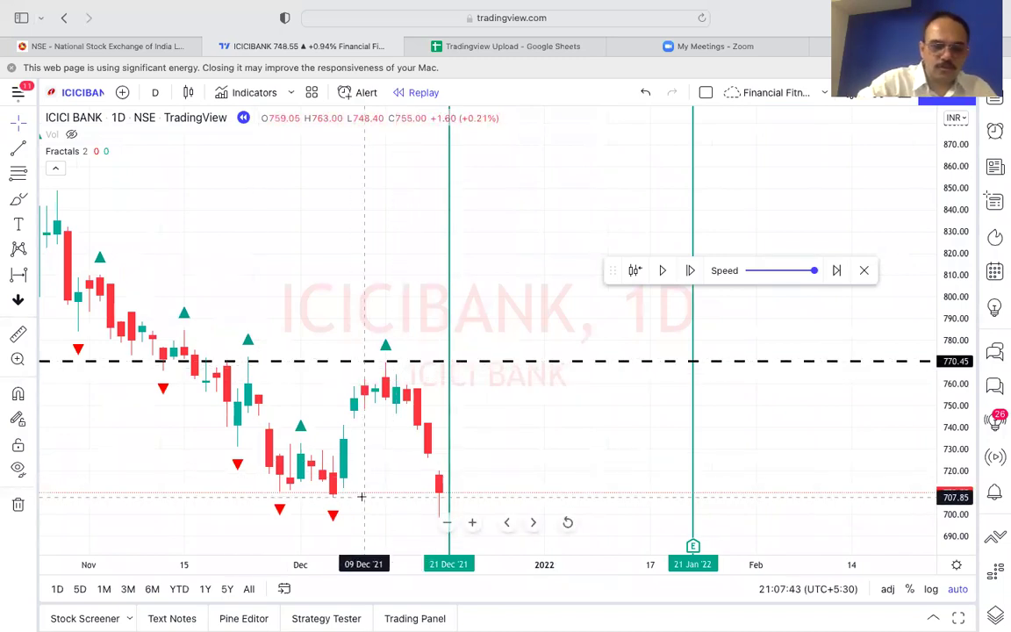
pyautogui.hotkey('alt', 'h')
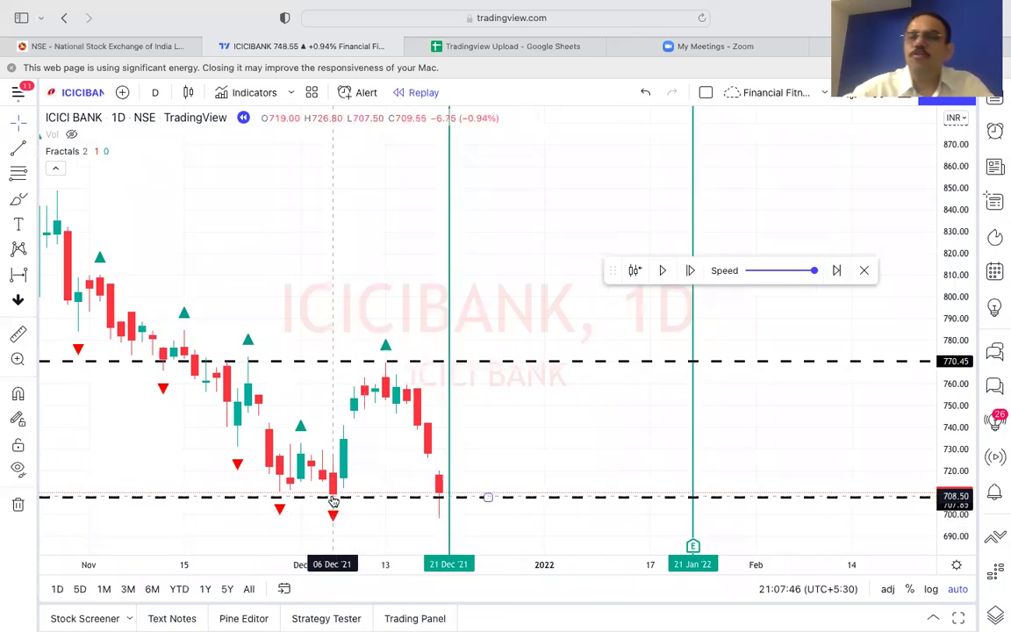
# Change the color of the upper horizontal line at 770.45 to teal green.
pyautogui.doubleClick(511, 363)
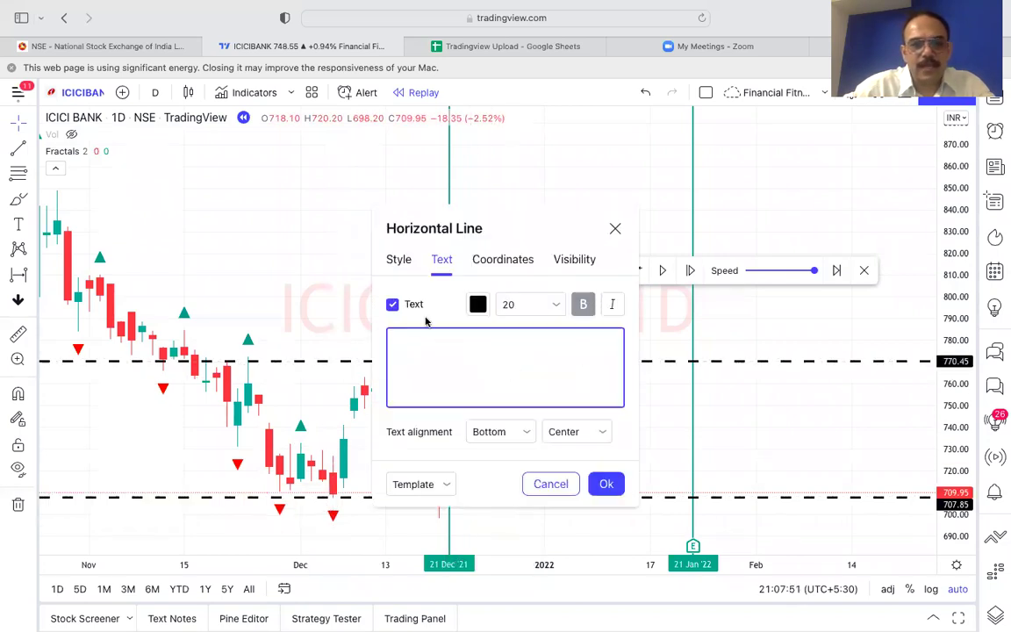
pyautogui.click(400, 260)
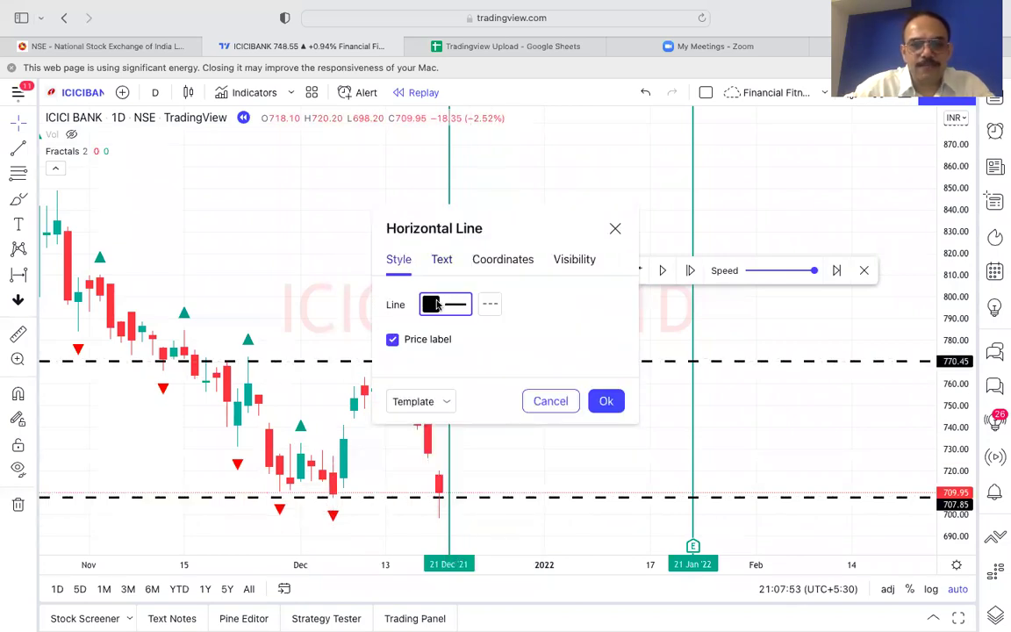
pyautogui.click(444, 304)
pyautogui.click(498, 352)
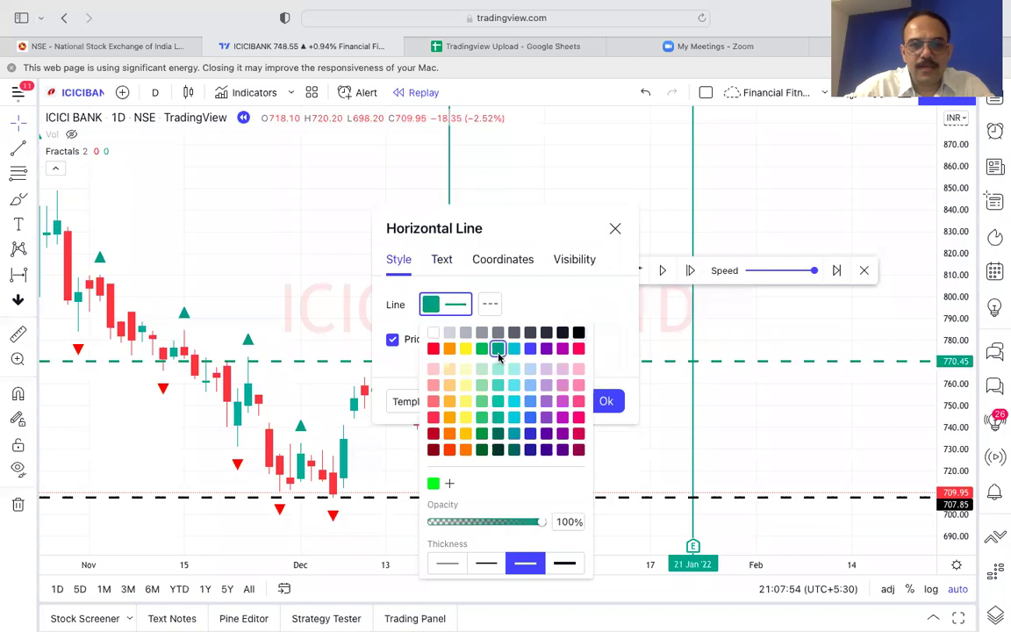
pyautogui.click(592, 296)
pyautogui.click(611, 400)
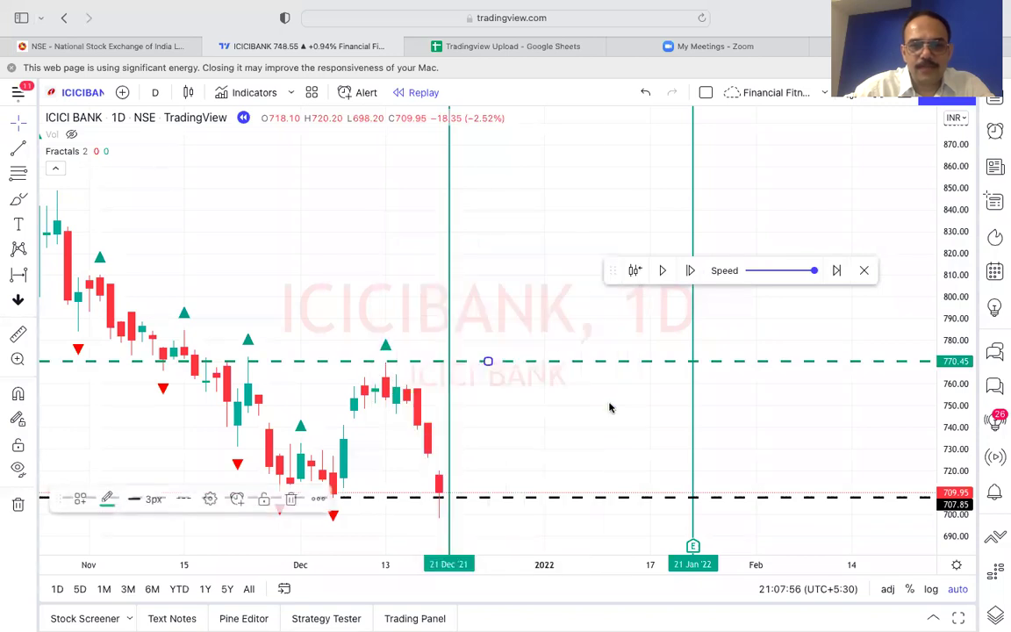
# Change the color of the lower horizontal line at 707.85 to red and deselect it.
pyautogui.doubleClick(584, 501)
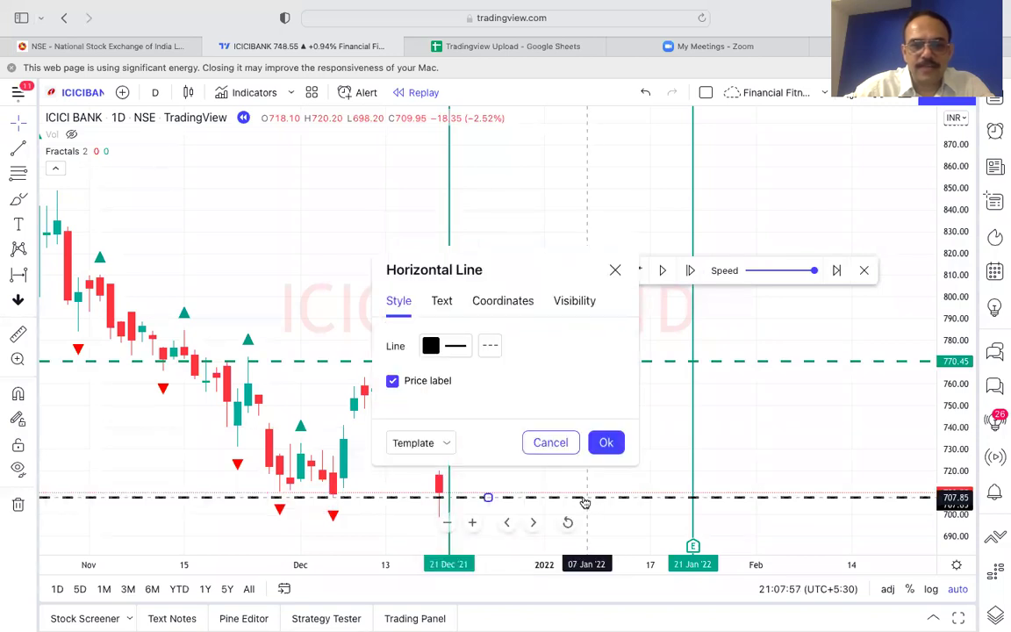
pyautogui.click(431, 346)
pyautogui.click(433, 392)
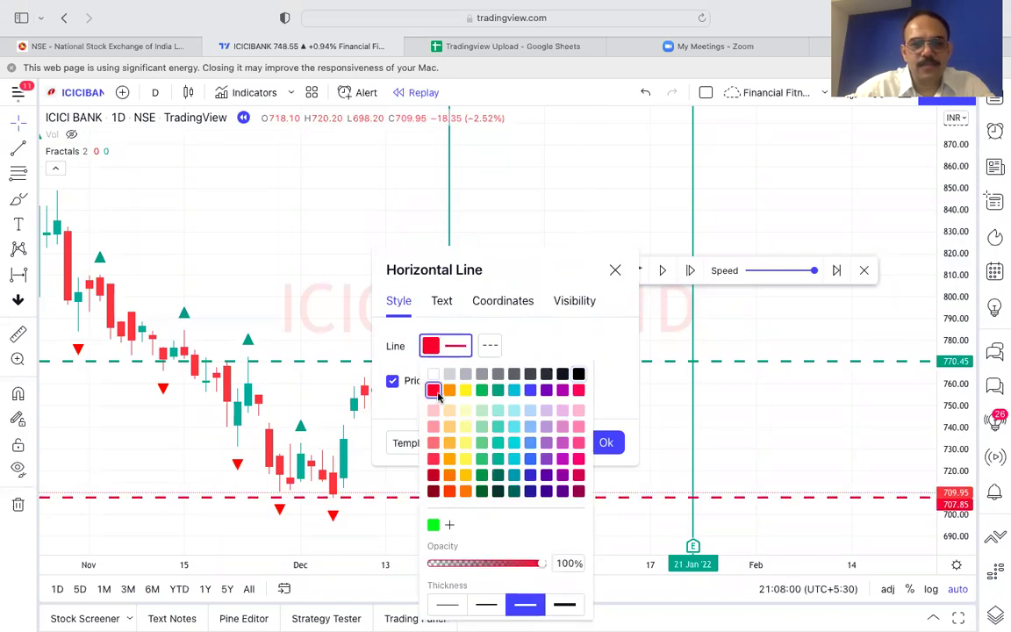
pyautogui.click(605, 443)
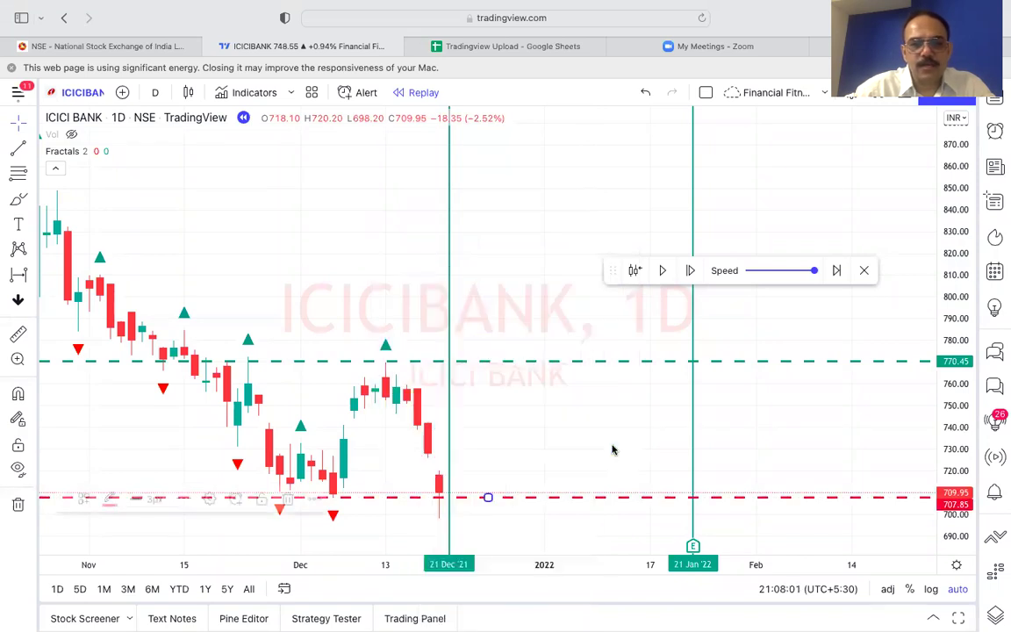
pyautogui.click(554, 414)
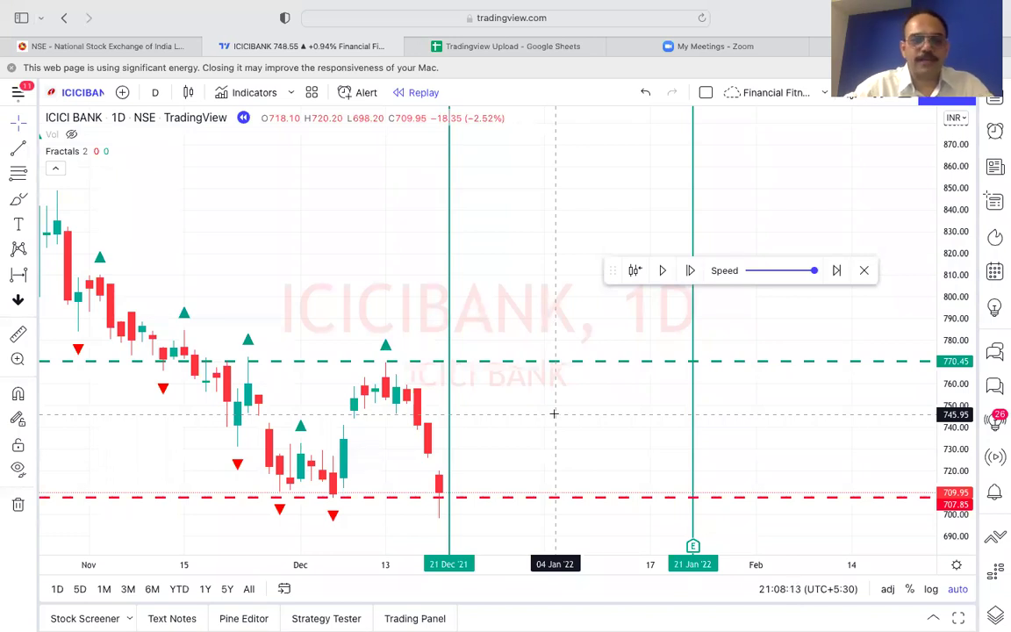
# Advance the bar replay by five daily candles, through 27 Dec 2021.
pyautogui.click(690, 269)
pyautogui.click(690, 270)
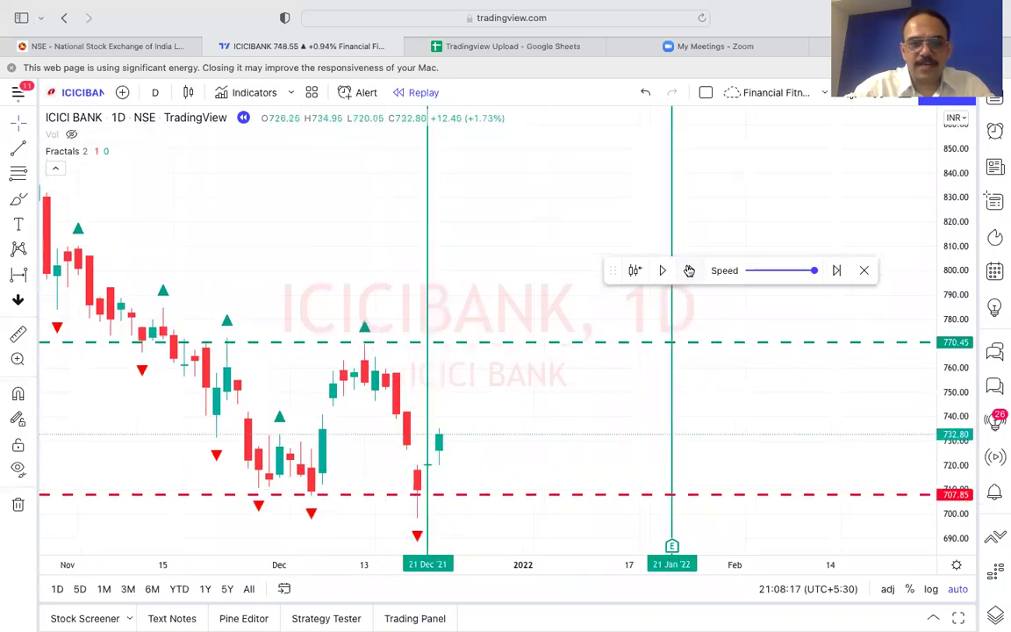
pyautogui.click(690, 270)
pyautogui.click(690, 270)
pyautogui.click(690, 271)
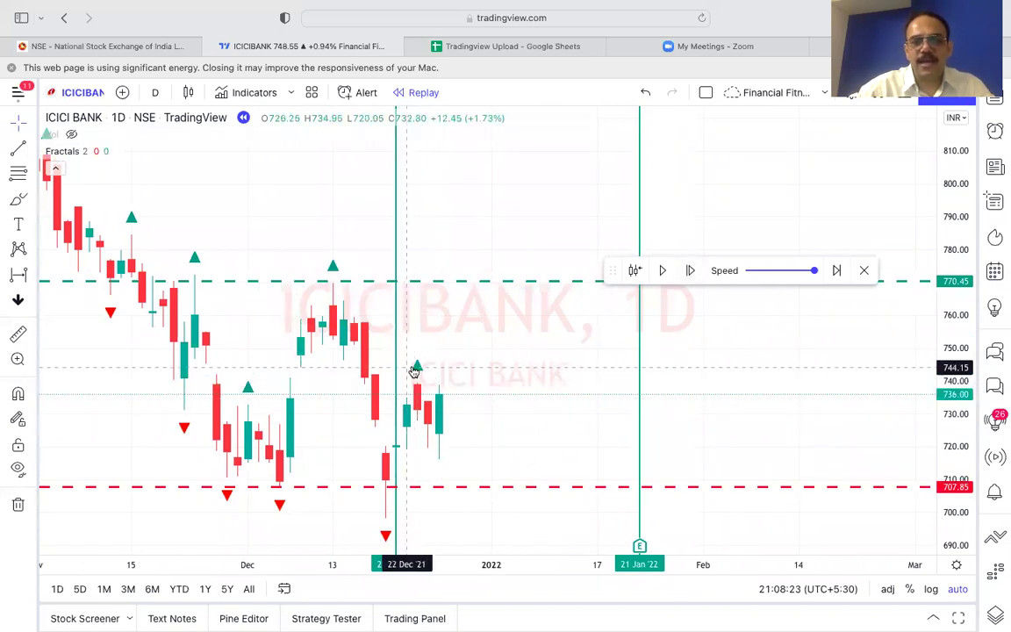
# Move the green horizontal line to the newest up-fractal high, about 740.05, and the red one to the newest down-fractal low, about 698.15.
pyautogui.click(510, 283)
pyautogui.moveTo(510, 283); pyautogui.dragTo(513, 381)
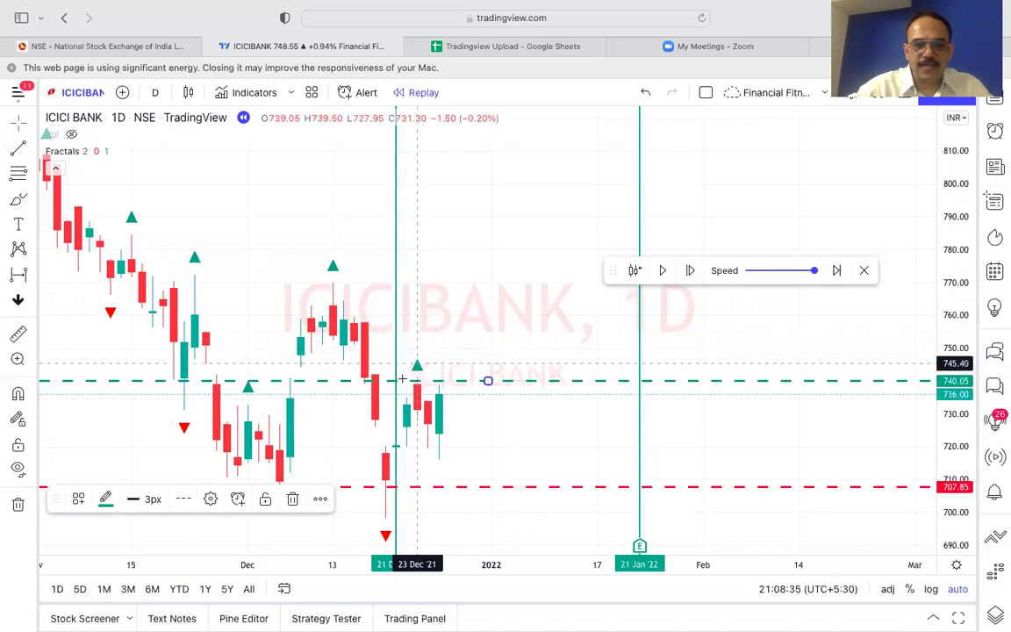
pyautogui.click(438, 487)
pyautogui.moveTo(439, 496); pyautogui.dragTo(432, 522)
pyautogui.click(582, 375)
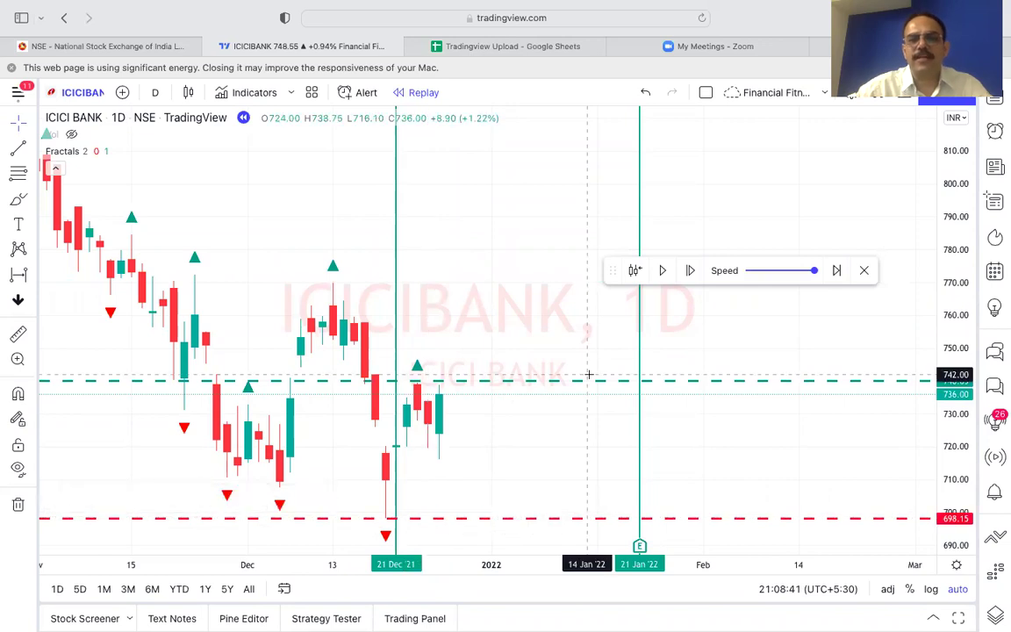
# Advance the replay to the 29 Dec 2021 candle and mark 28 Dec 2021 with a vertical line.
pyautogui.click(691, 272)
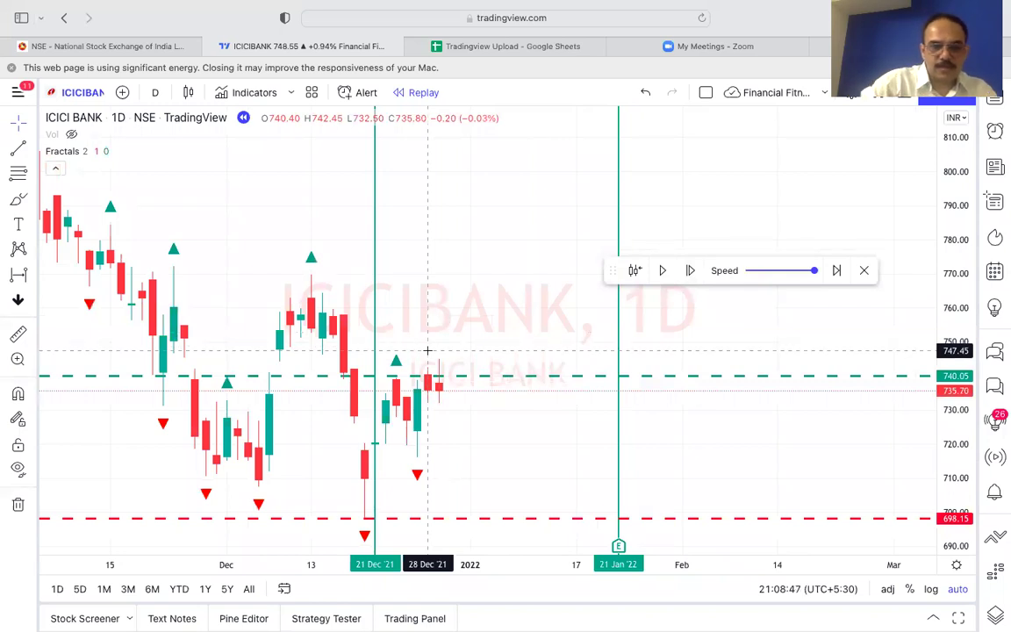
pyautogui.click(428, 330)
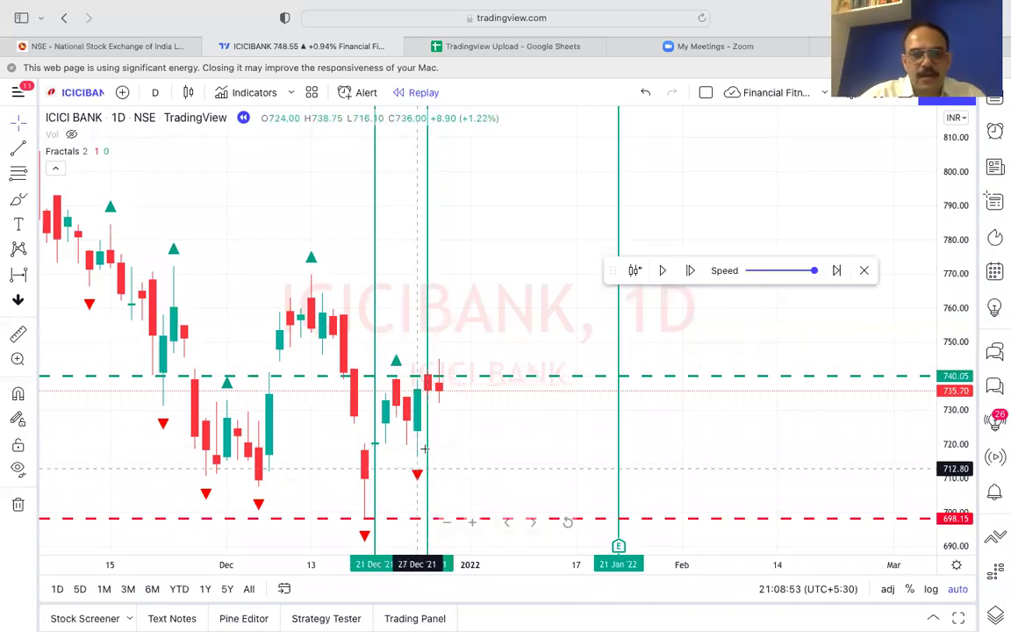
# Raise the red horizontal line to the down-fractal low of 27 Dec 2021, about 715.70.
pyautogui.moveTo(481, 521)
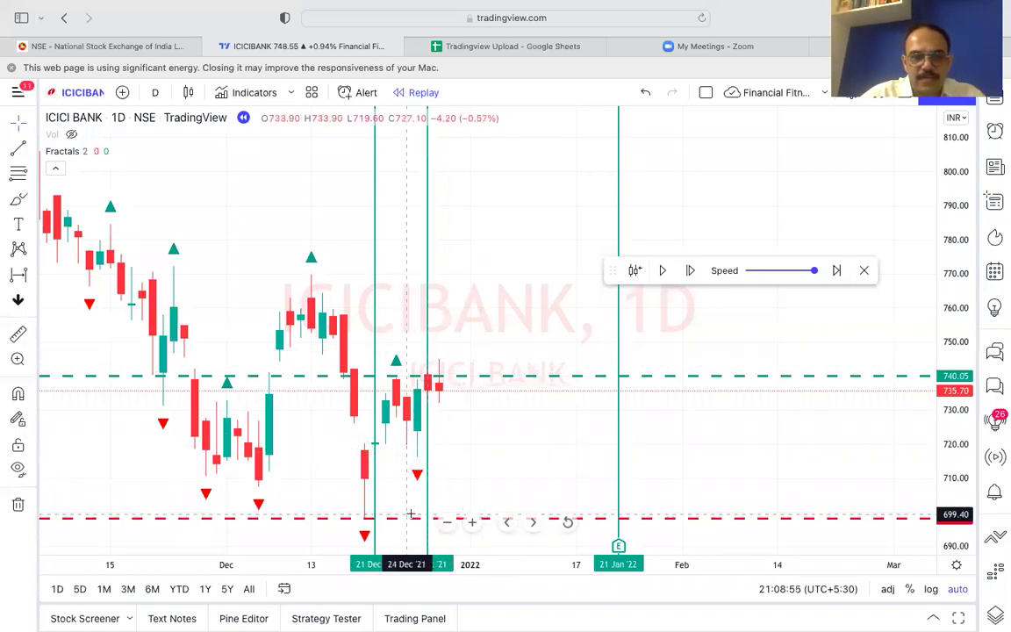
pyautogui.click(418, 517)
pyautogui.moveTo(418, 517); pyautogui.dragTo(435, 459)
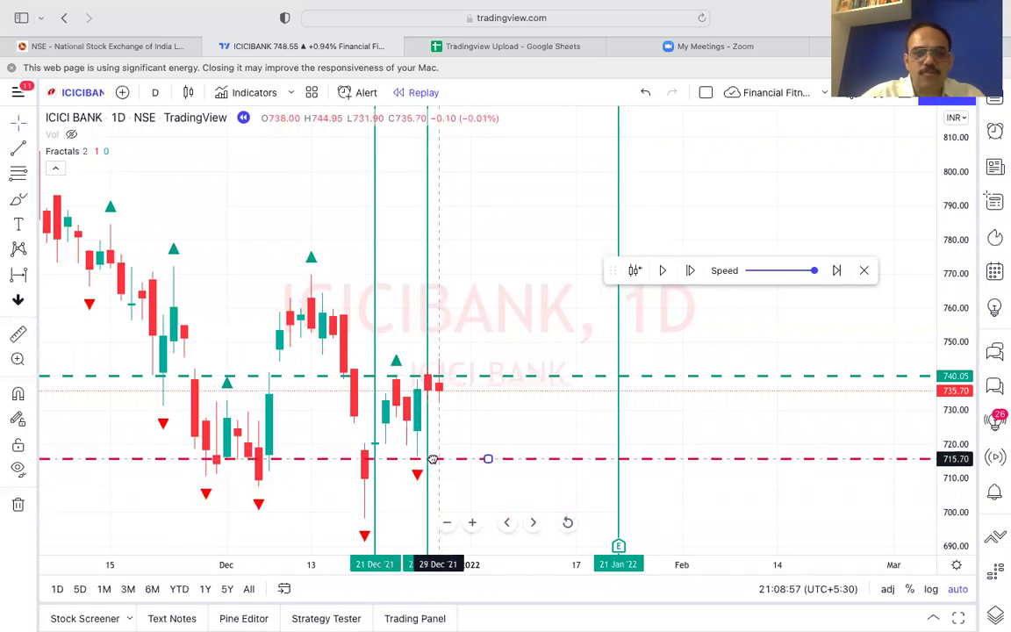
pyautogui.moveTo(428, 379); pyautogui.dragTo(428, 382)
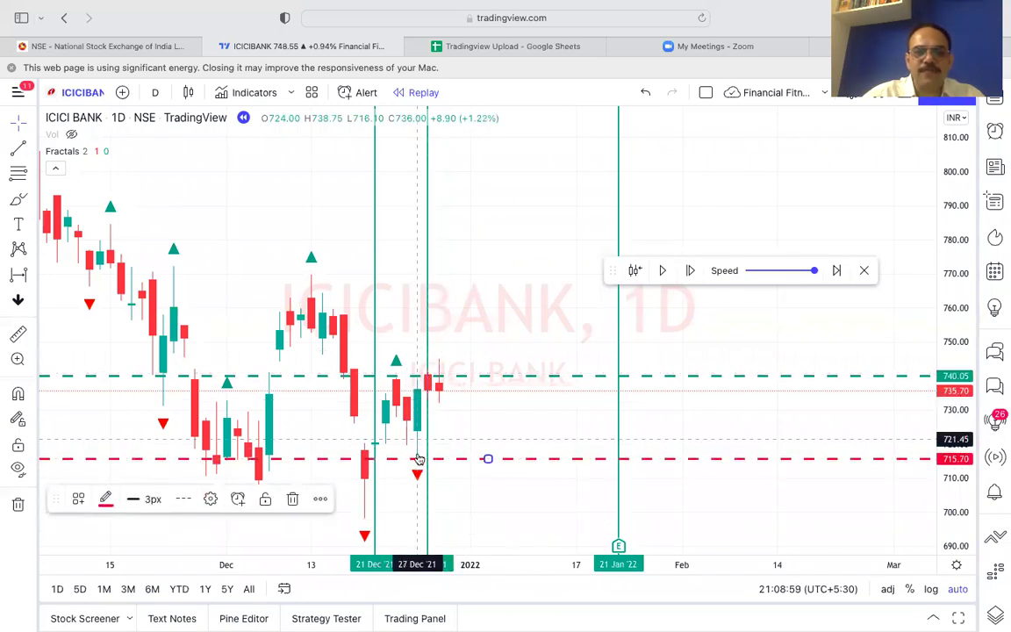
# Advance the bar replay candle by candle through 18 Jan 2022.
pyautogui.click(693, 272)
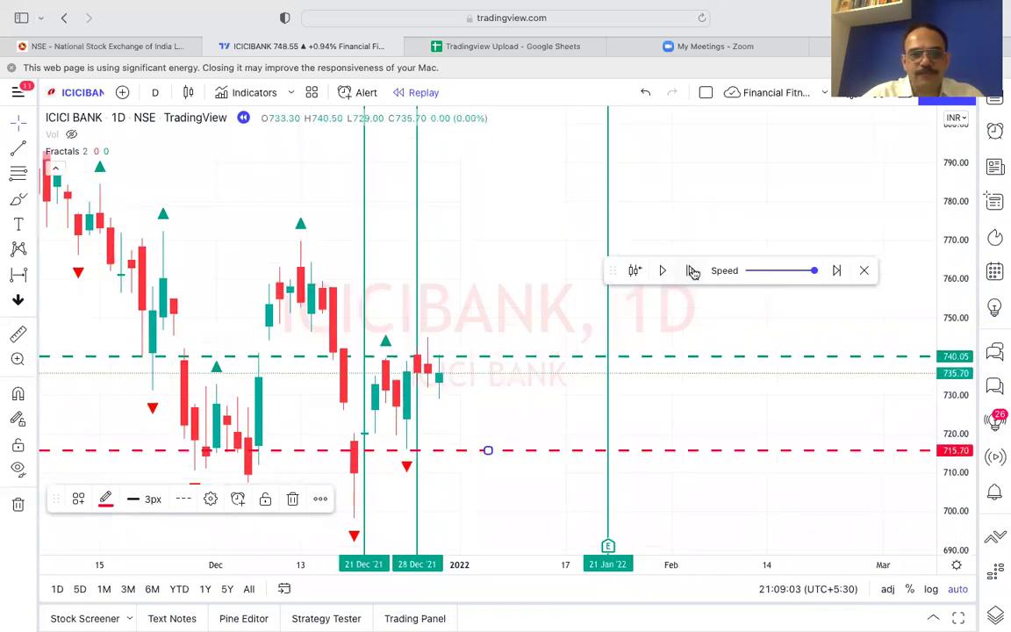
pyautogui.click(692, 272)
pyautogui.click(692, 271)
pyautogui.click(692, 271)
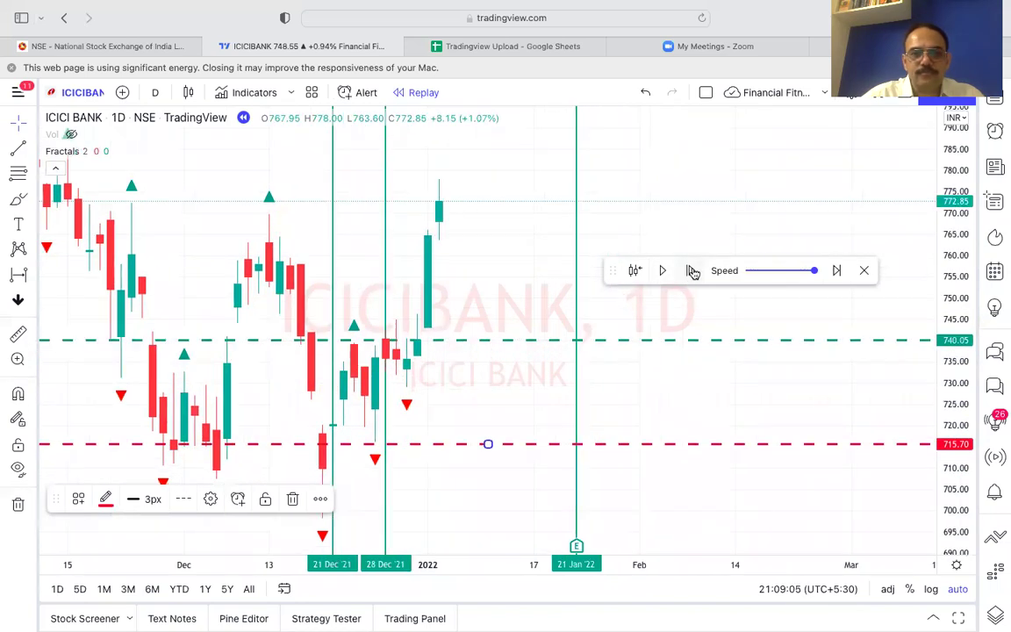
pyautogui.click(692, 271)
pyautogui.click(692, 271)
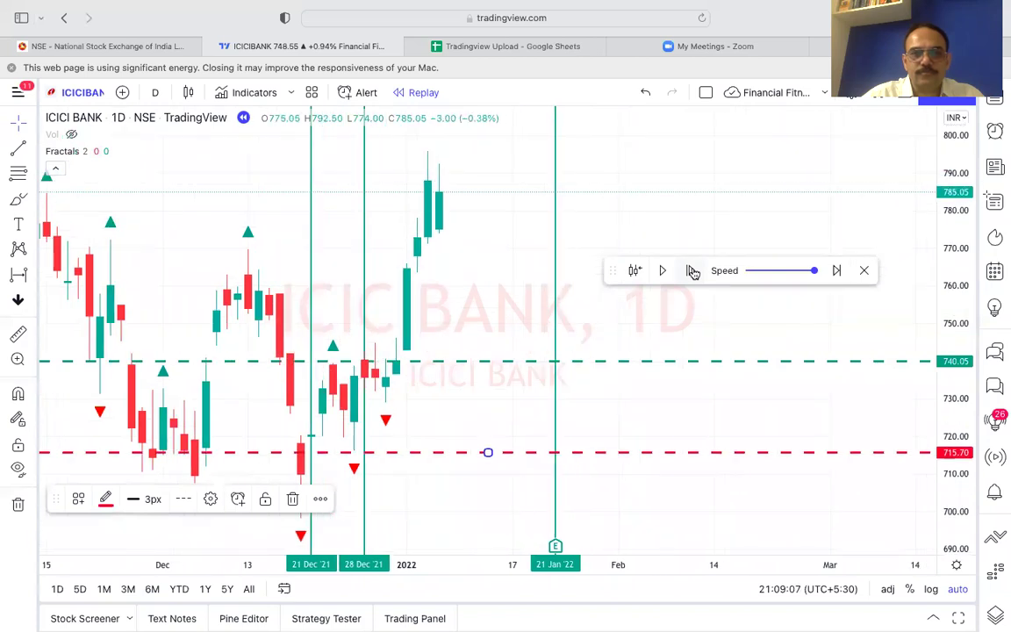
pyautogui.click(693, 271)
pyautogui.click(692, 271)
pyautogui.click(693, 272)
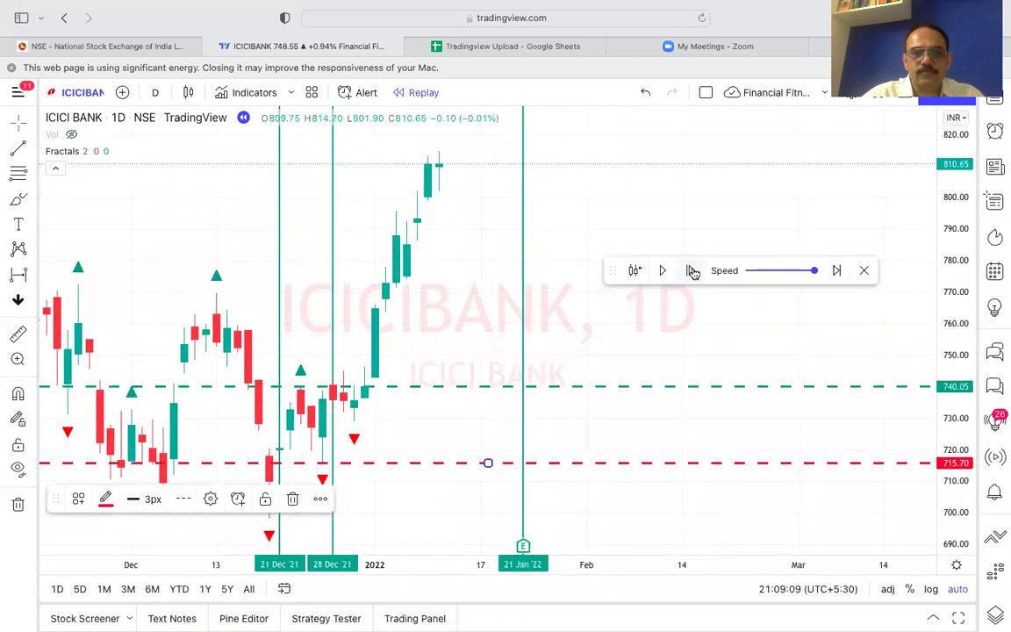
pyautogui.click(692, 271)
pyautogui.click(693, 271)
pyautogui.click(693, 271)
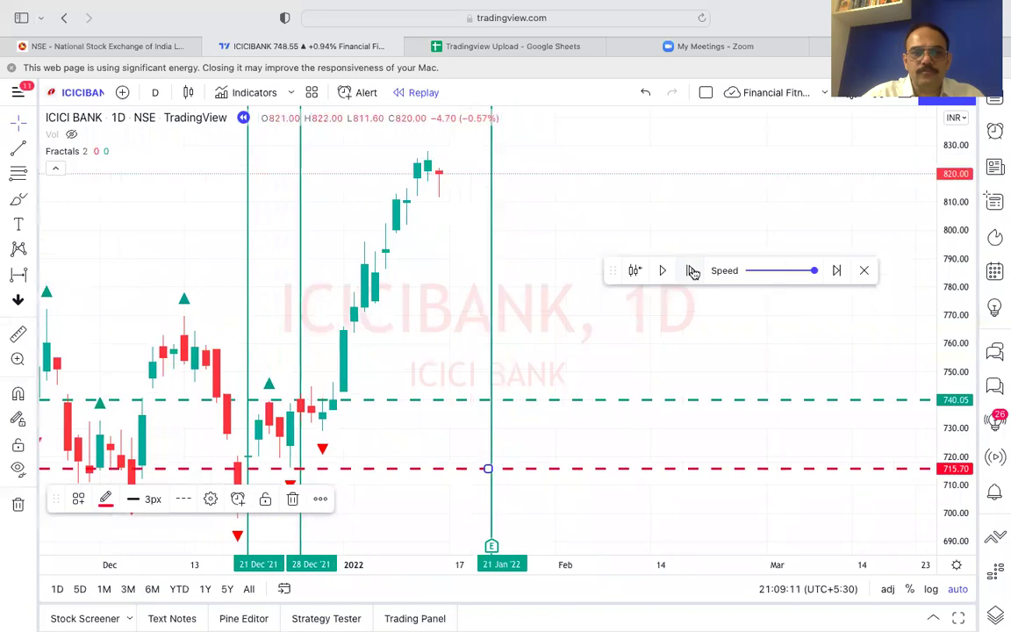
pyautogui.click(692, 271)
pyautogui.click(693, 271)
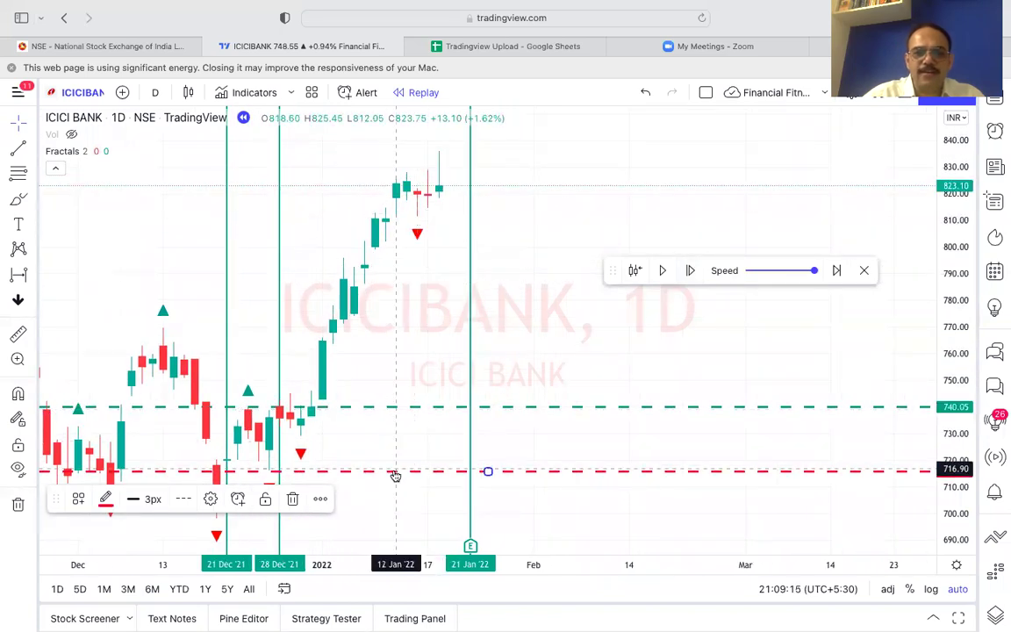
# Raise the red horizontal line to the latest down-fractal low, about 811.45, and advance the replay by one candle.
pyautogui.moveTo(426, 294); pyautogui.dragTo(439, 217)
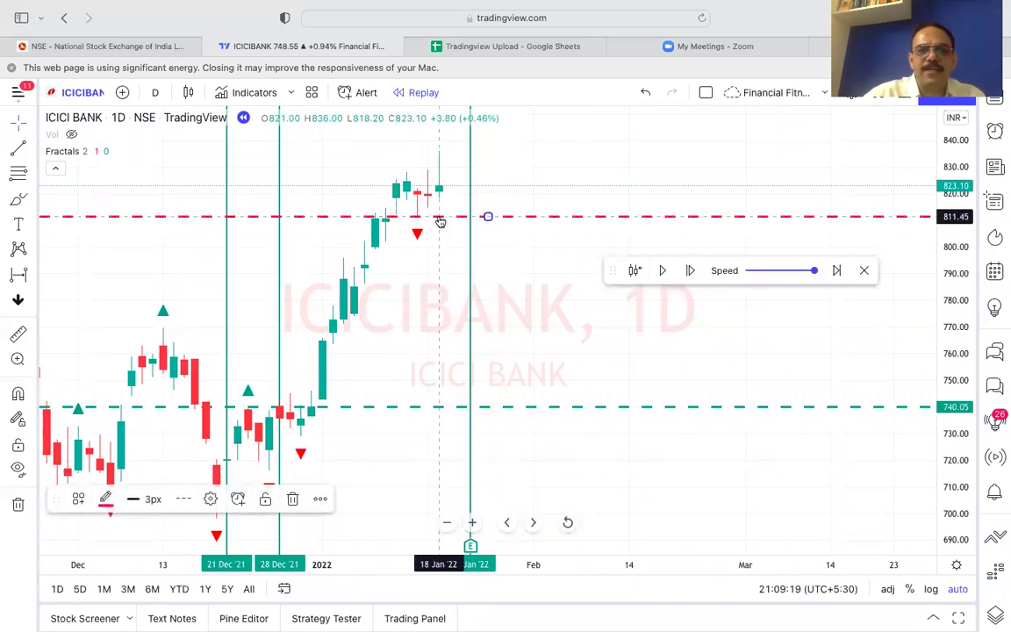
pyautogui.click(693, 272)
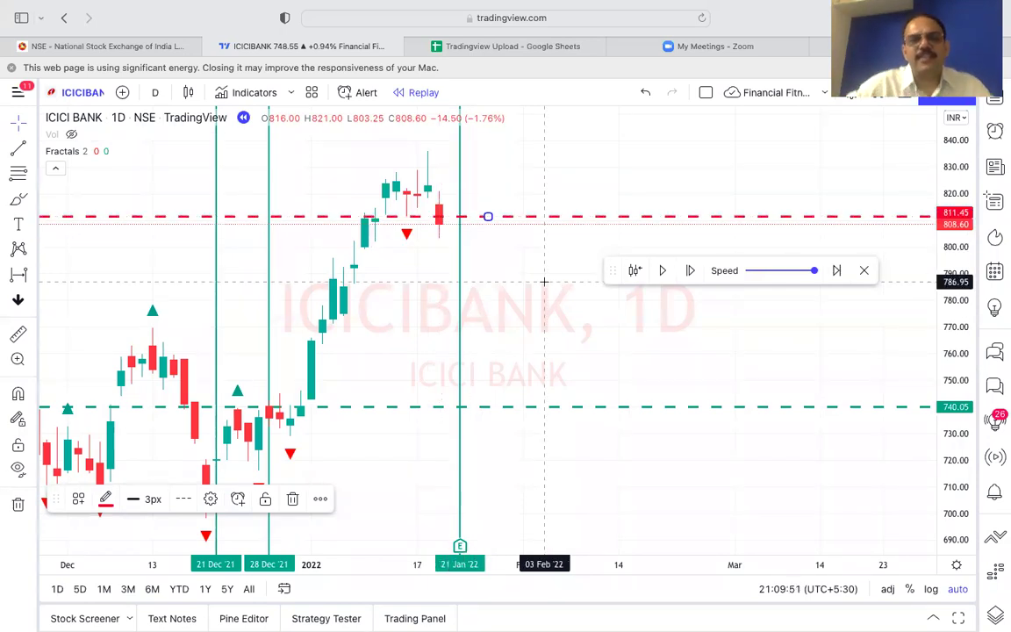
pyautogui.hscroll(-5, 544, 281)
pyautogui.hscroll(-2, 544, 282)
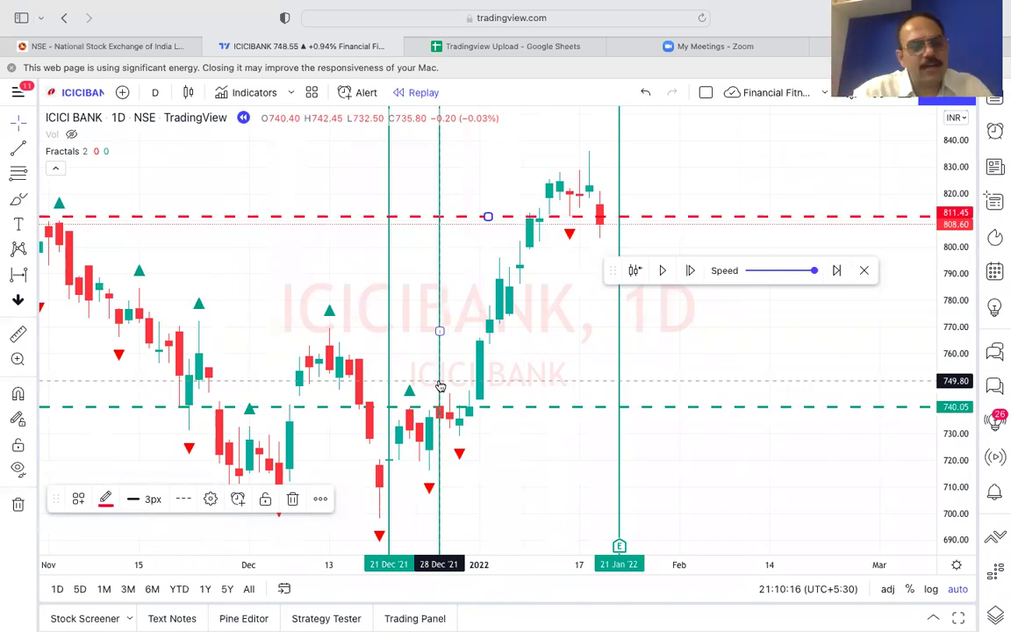
pyautogui.click(467, 298)
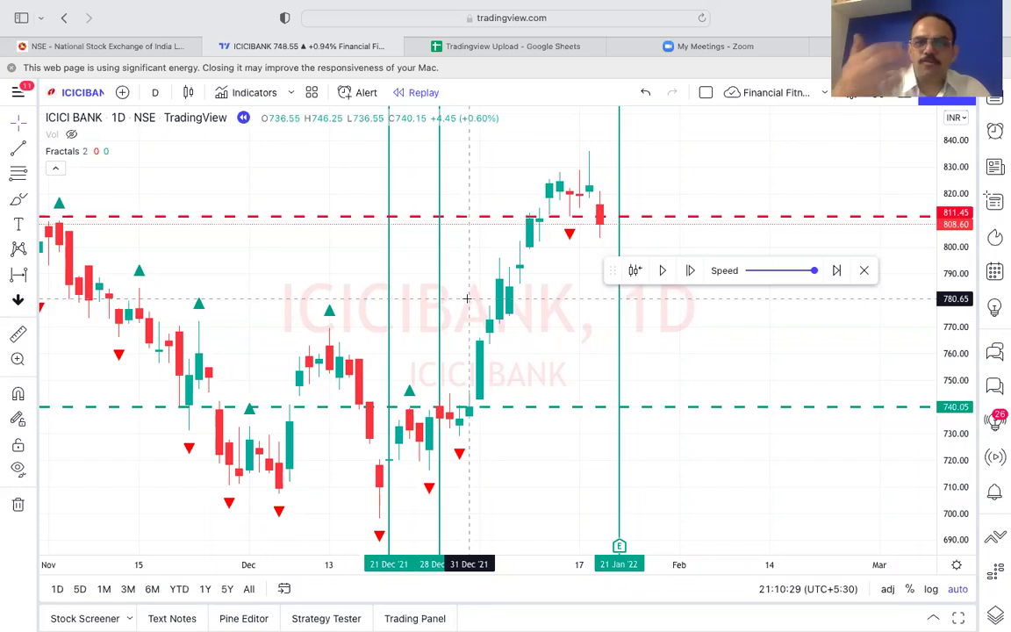
# Remove all horizontal and vertical line drawings from the chart.
pyautogui.hscroll(-3, 378, 311)
pyautogui.rightClick(378, 311)
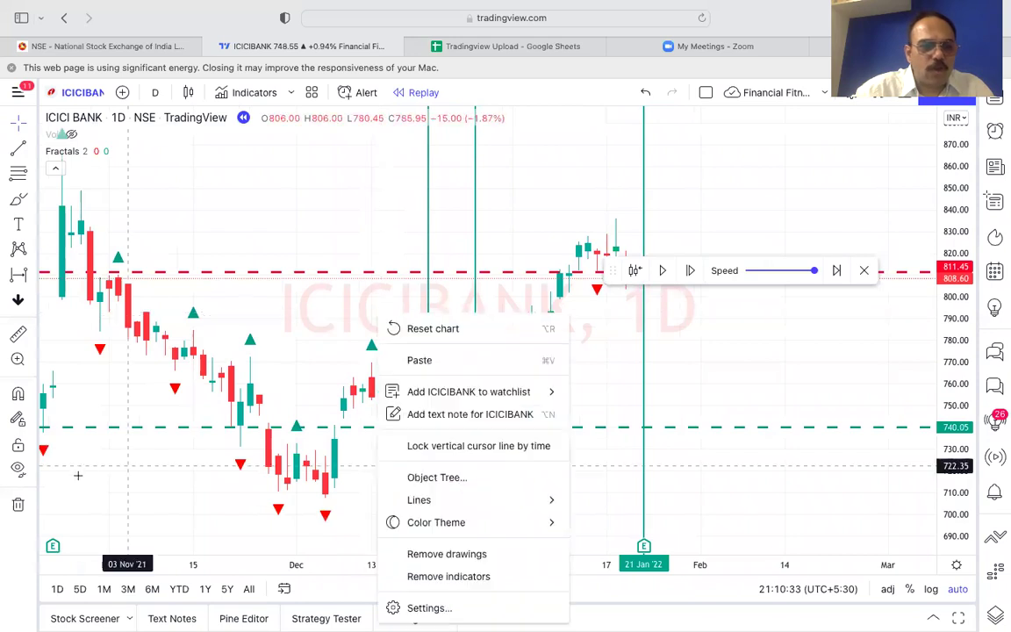
pyautogui.click(17, 505)
pyautogui.click(18, 506)
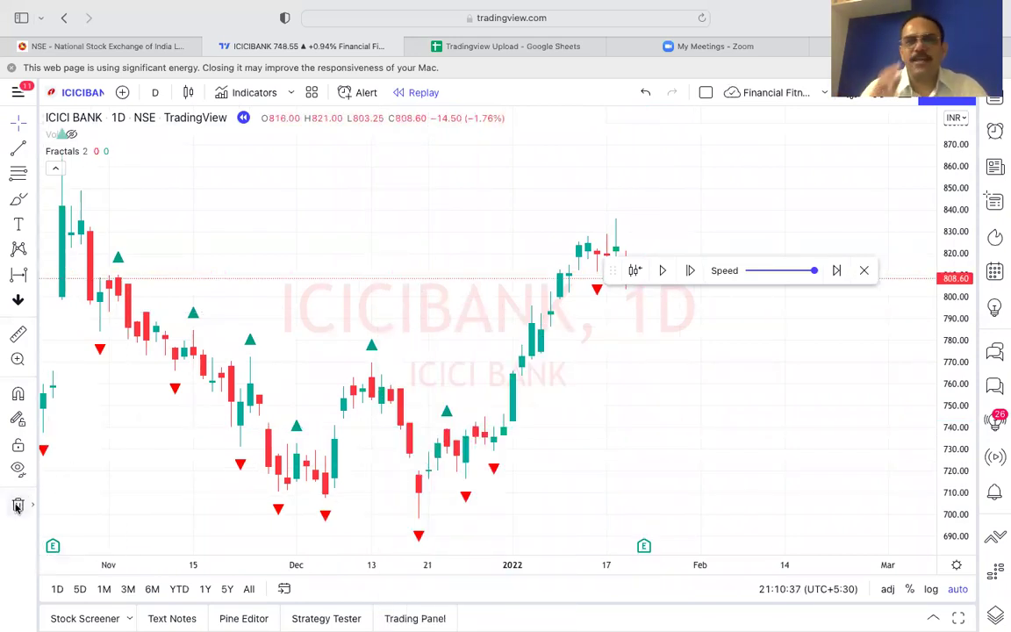
# Hide the Fractals indicator on the chart.
pyautogui.hscroll(-8, 345, 417)
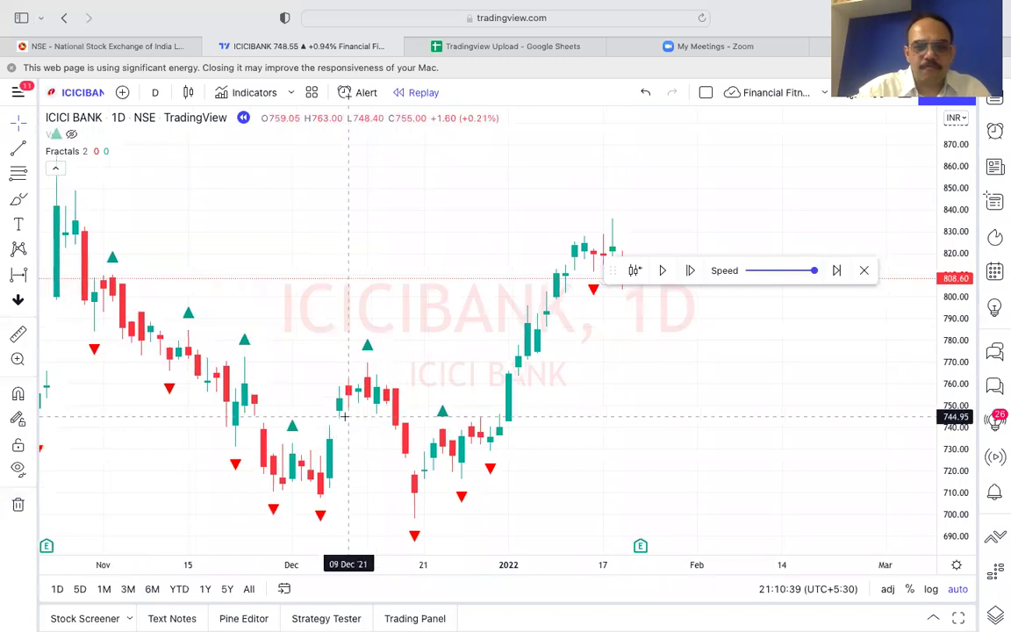
pyautogui.hscroll(3, 345, 417)
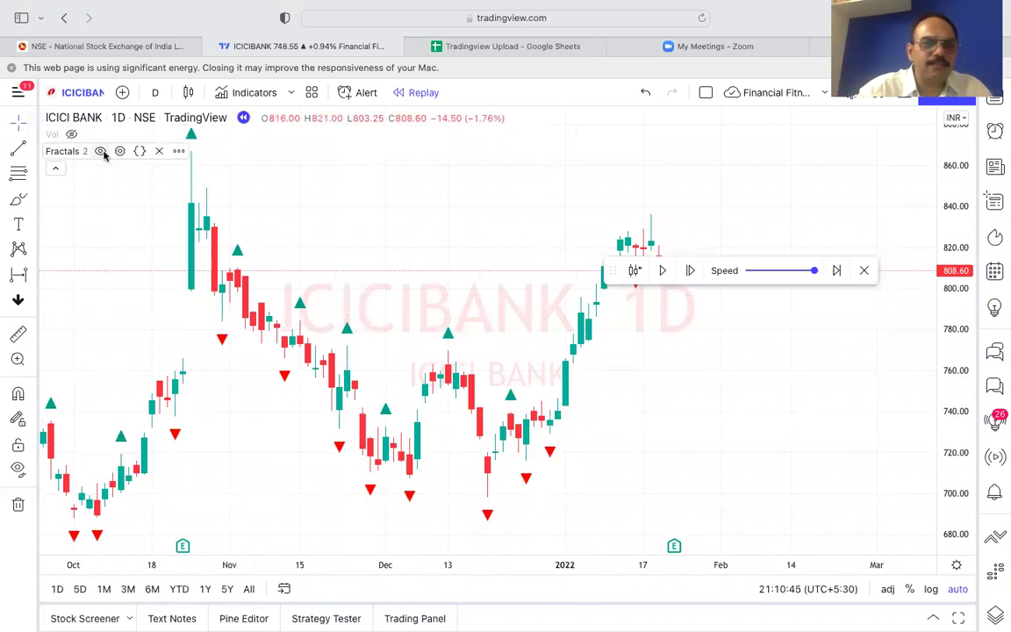
pyautogui.click(101, 151)
pyautogui.hscroll(5, 383, 260)
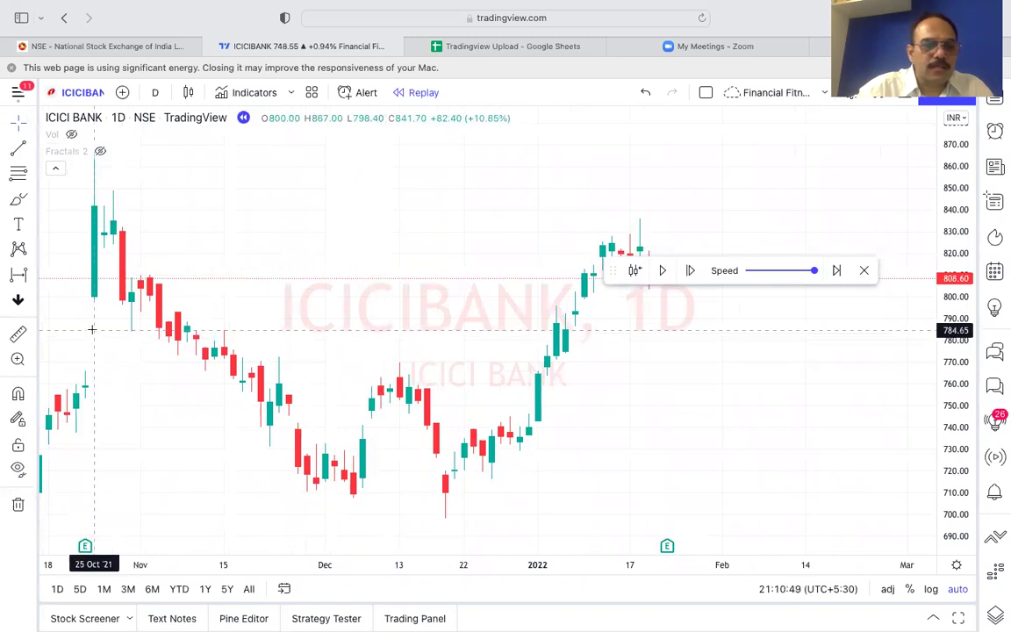
pyautogui.hscroll(-5, 91, 330)
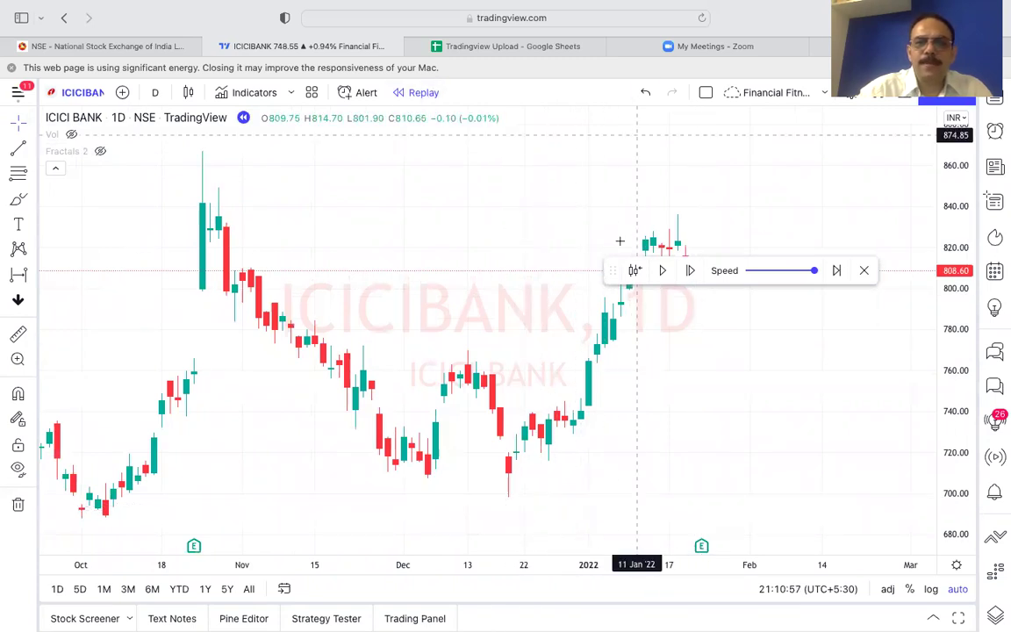
# Restart the bar replay from 20 Dec 2021 and draw a horizontal line near the early-December lows, at about 707.05.
pyautogui.click(637, 272)
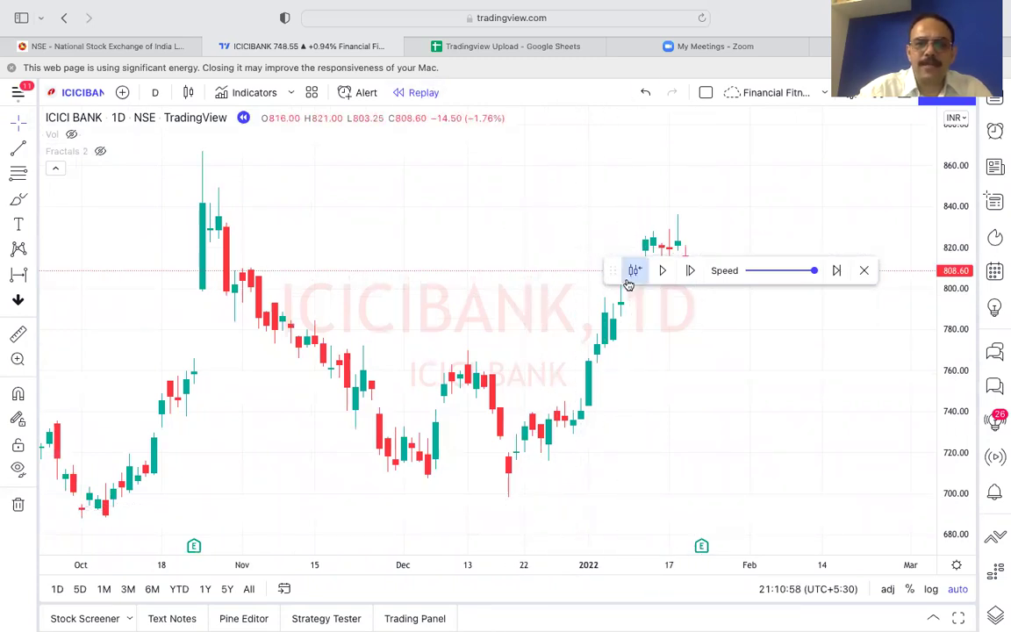
pyautogui.click(518, 346)
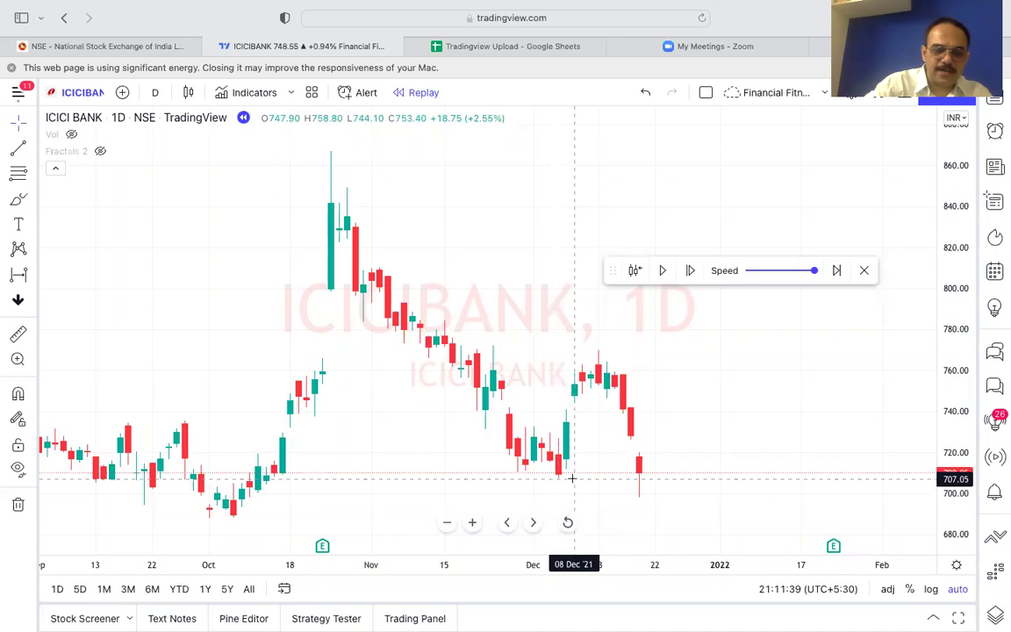
pyautogui.scroll(-5, 571, 478)
pyautogui.scroll(-5, 575, 479)
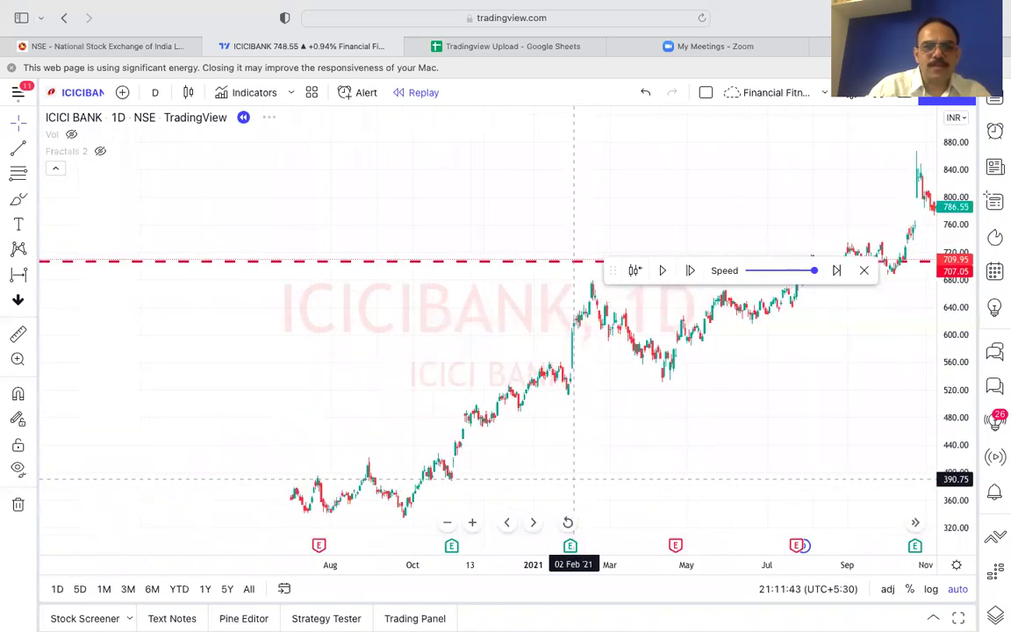
pyautogui.scroll(-5, 575, 478)
pyautogui.scroll(10, 573, 478)
pyautogui.scroll(10, 573, 478)
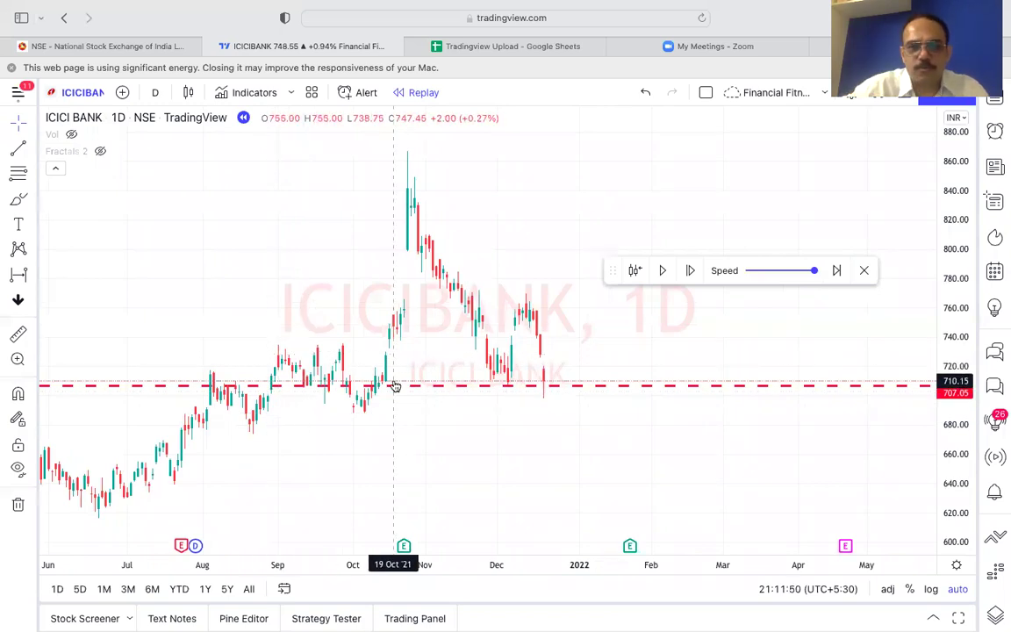
pyautogui.scroll(6, 395, 387)
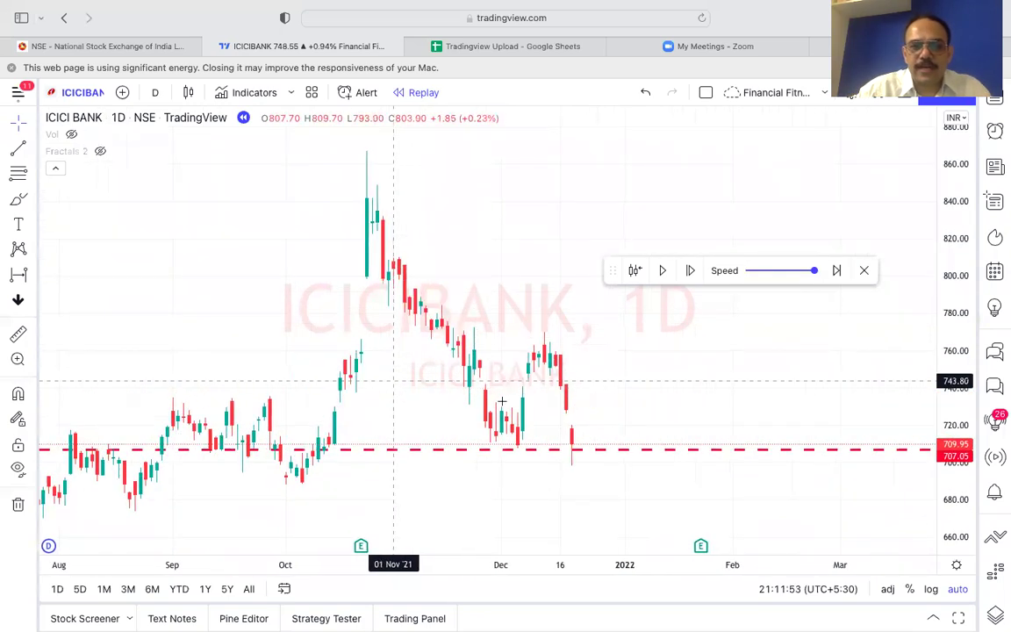
pyautogui.hscroll(4, 593, 418)
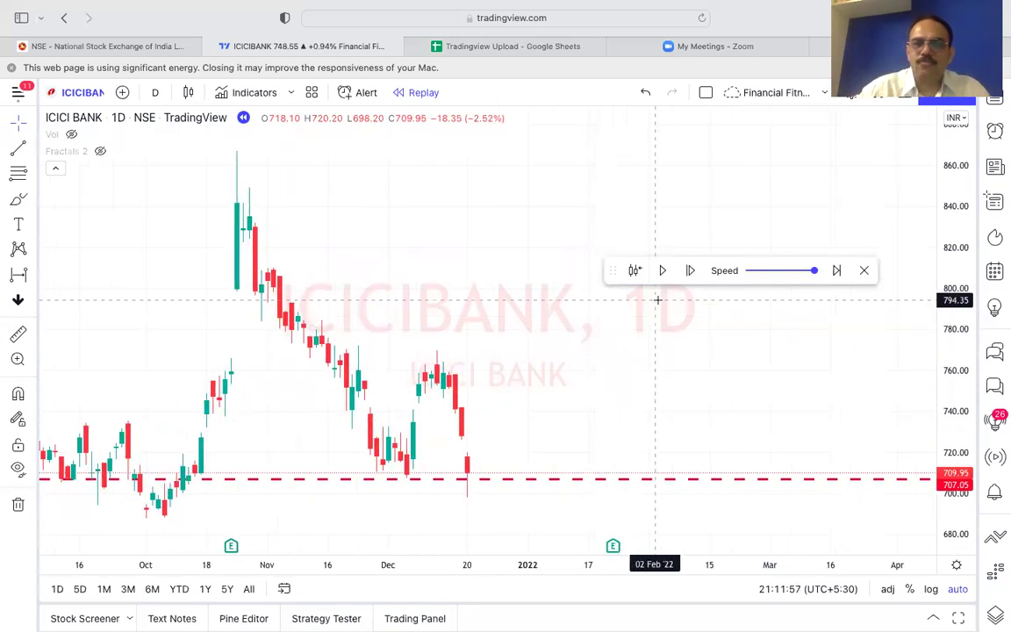
# Advance the replay by three candles to 23 Dec 2021, and exit chart replay mode.
pyautogui.click(692, 271)
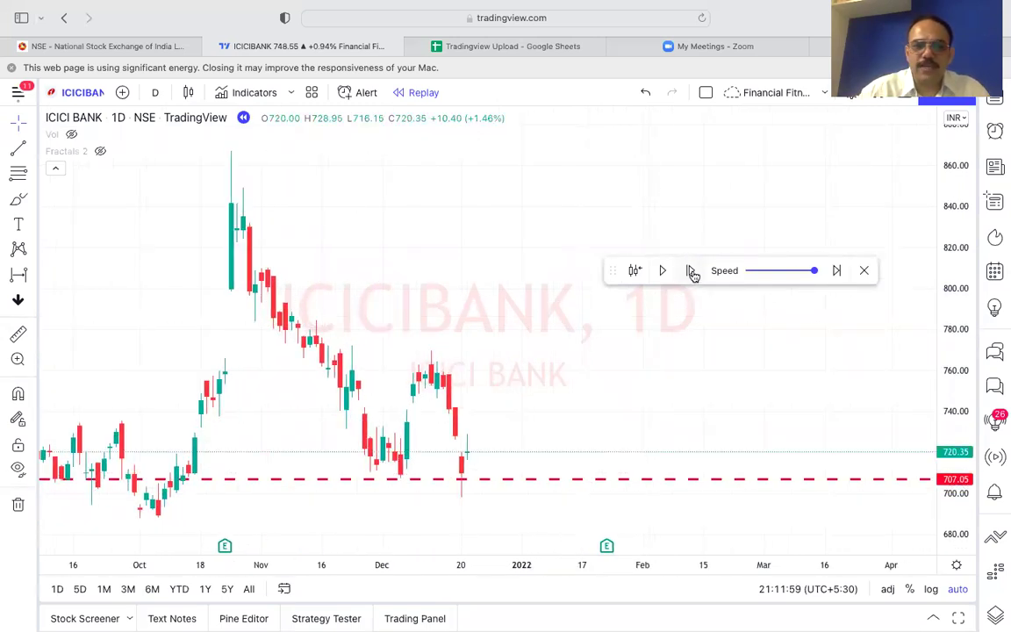
pyautogui.click(692, 271)
pyautogui.click(692, 271)
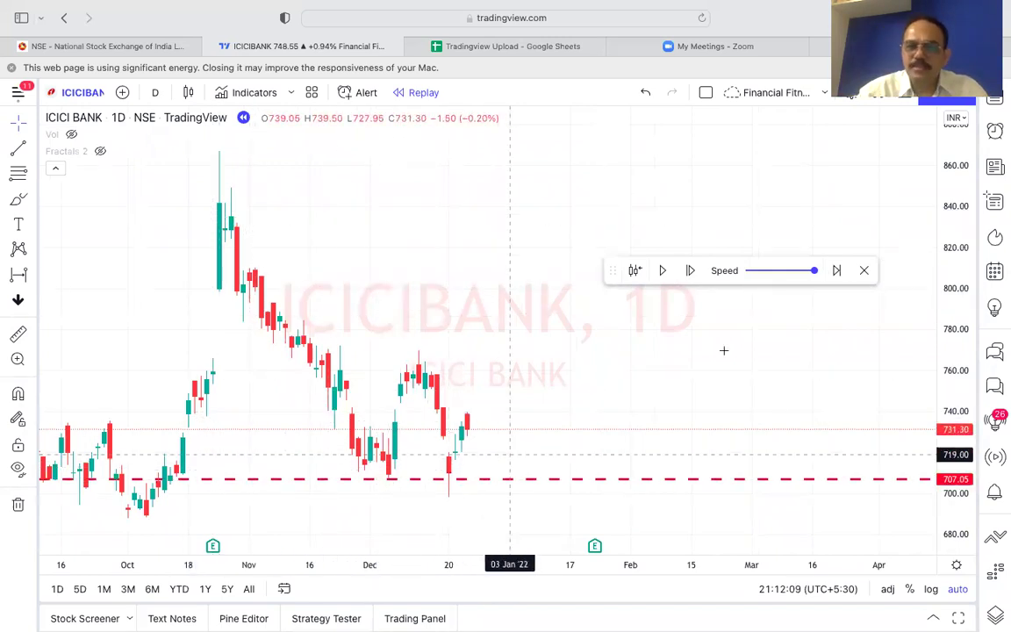
pyautogui.click(864, 273)
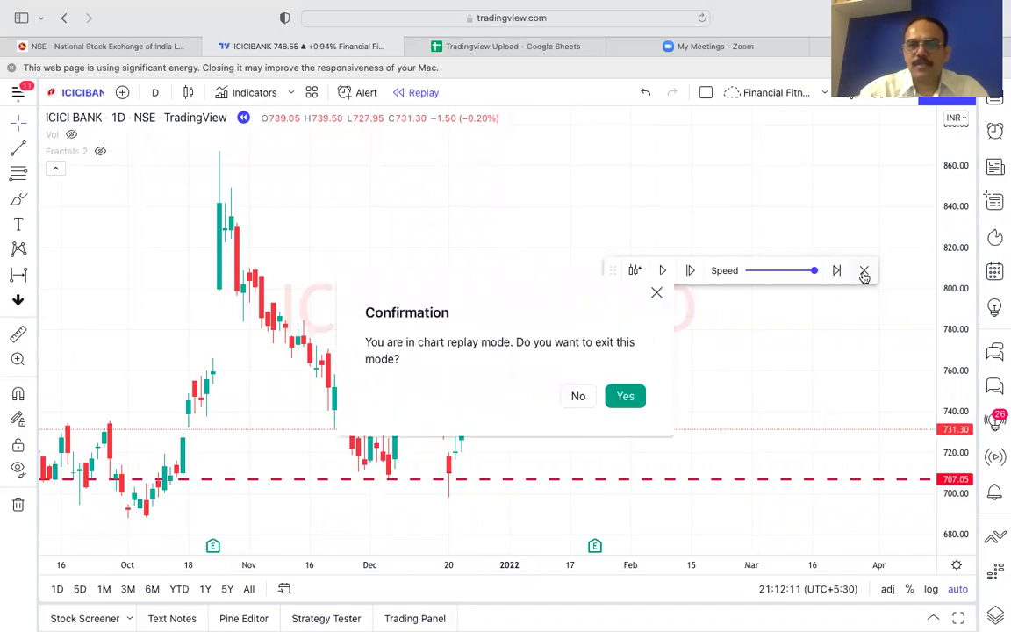
pyautogui.click(627, 397)
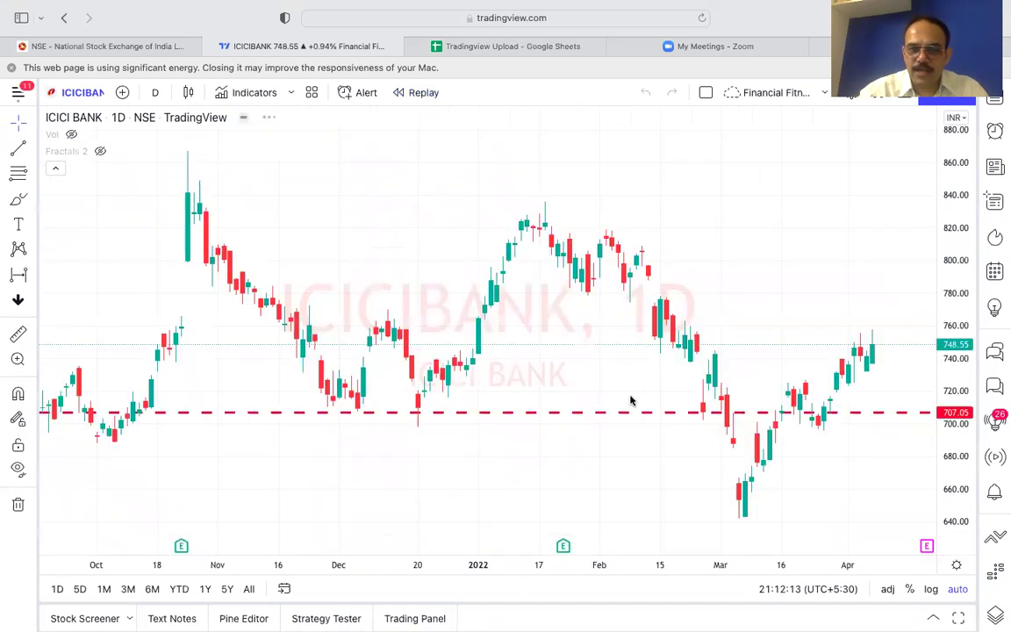
# Delete the horizontal support line at 707.05 from the ICICI Bank chart.
pyautogui.hscroll(5, 630, 400)
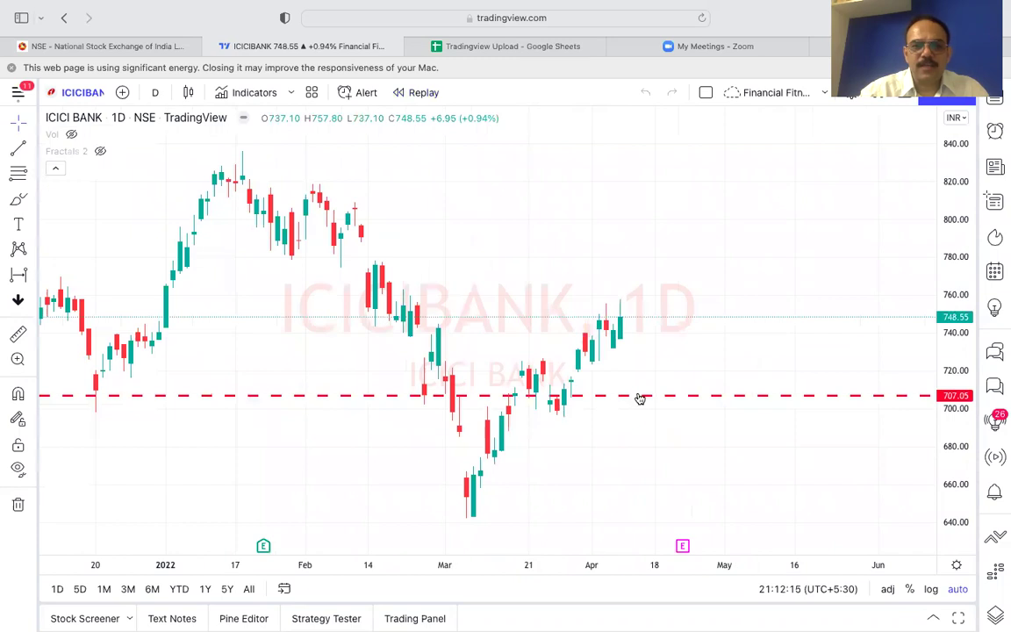
pyautogui.click(650, 397)
pyautogui.press('Delete')
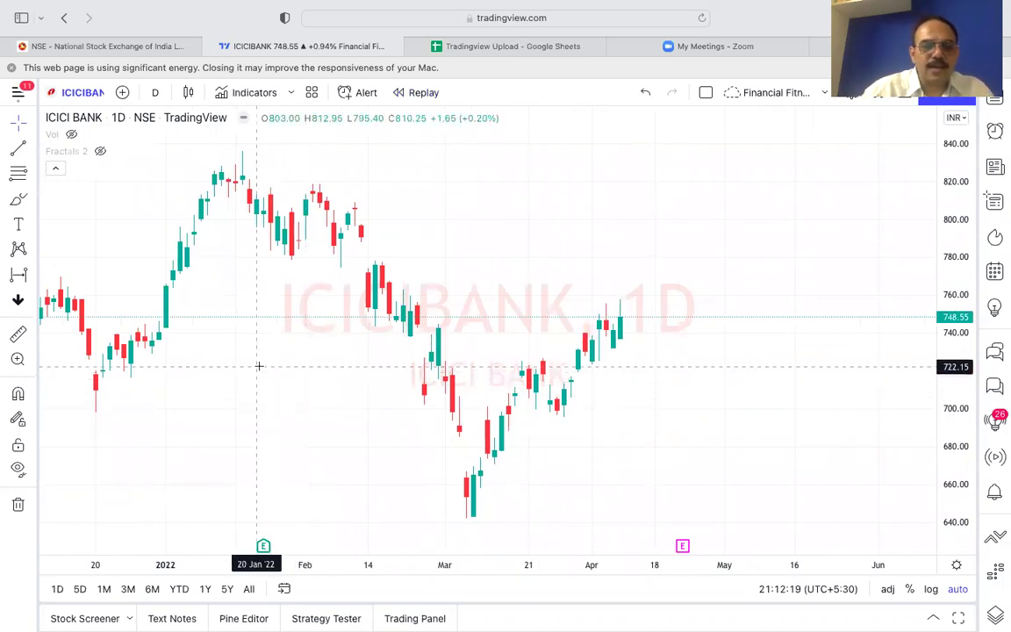
# Place vertical lines on the ICICI Bank chart at 22 Apr 2022, 22 Mar 2022 and 21 Jan 2022.
pyautogui.scroll(3, 391, 347)
pyautogui.scroll(-5, 391, 346)
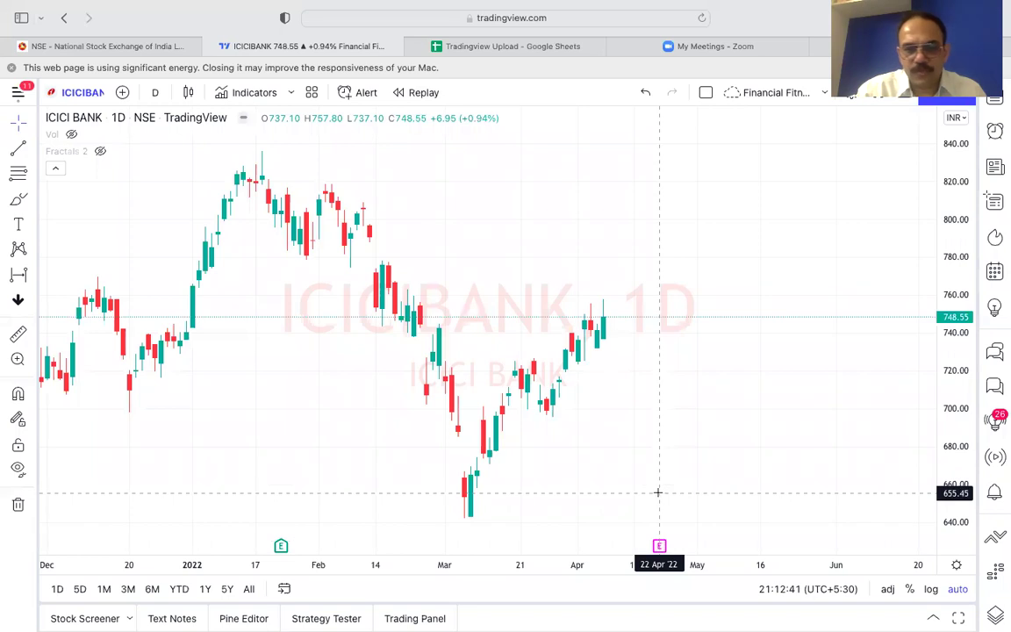
pyautogui.hotkey('alt', 'v')
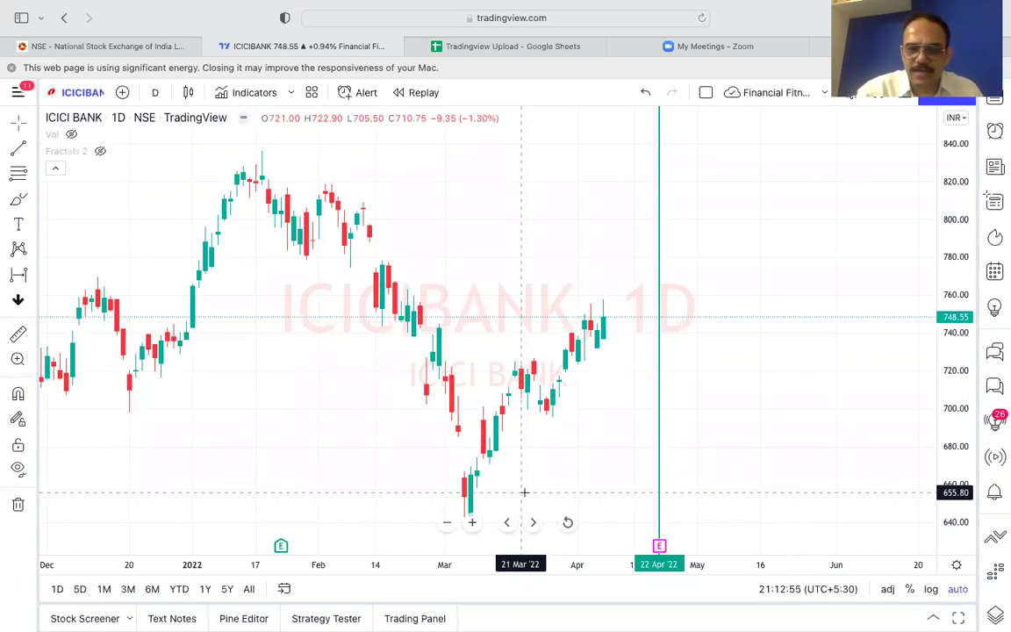
pyautogui.click(526, 331)
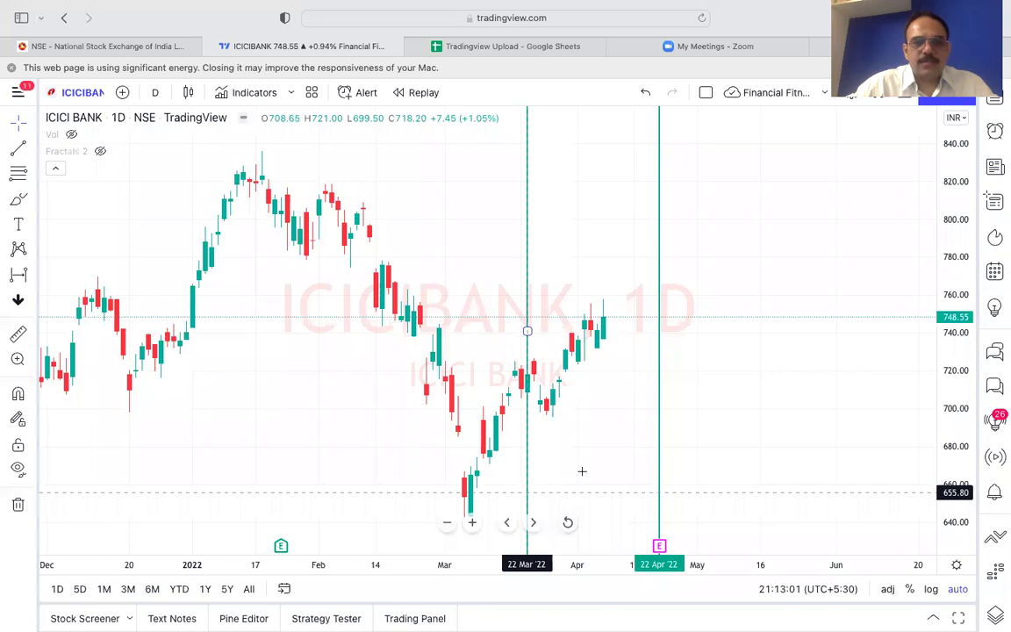
pyautogui.scroll(5, 663, 460)
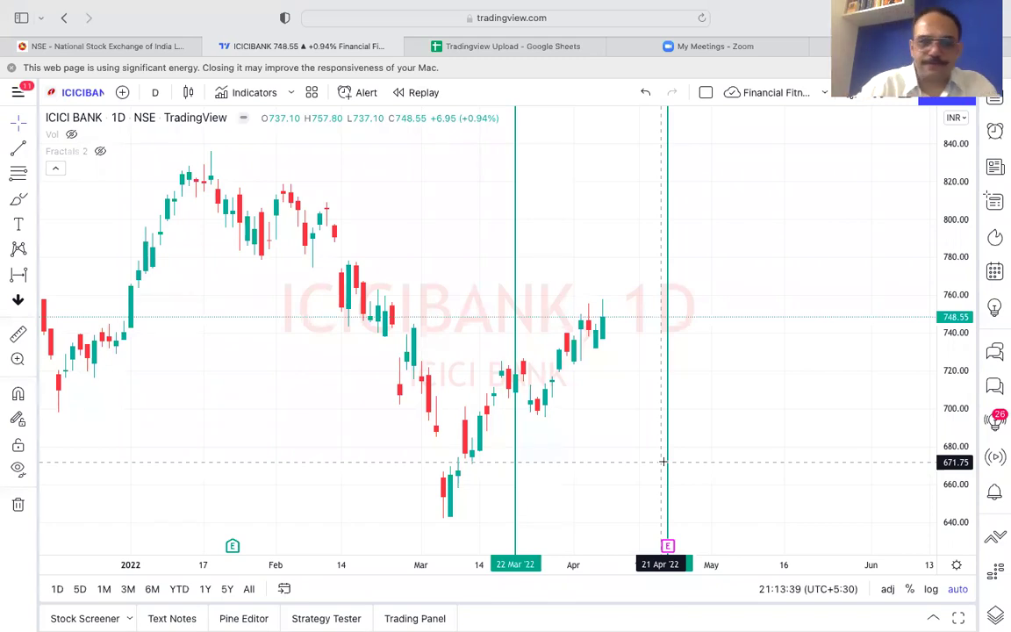
pyautogui.click(232, 334)
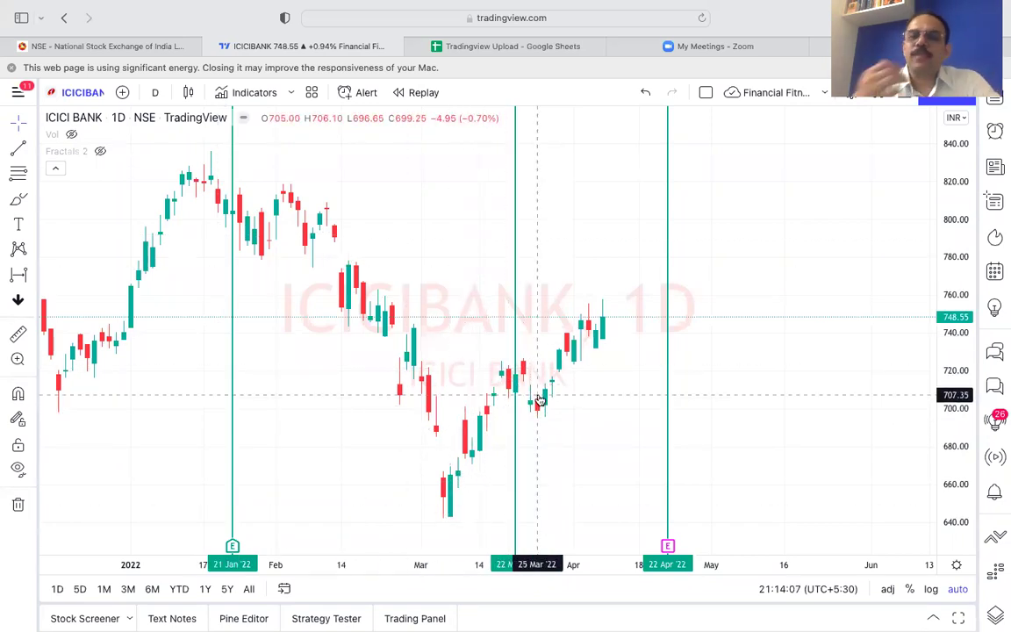
# Show the Fractals indicator and draw a green dashed horizontal line just above the 23 Mar 2022 high, at about 728.10.
pyautogui.click(101, 153)
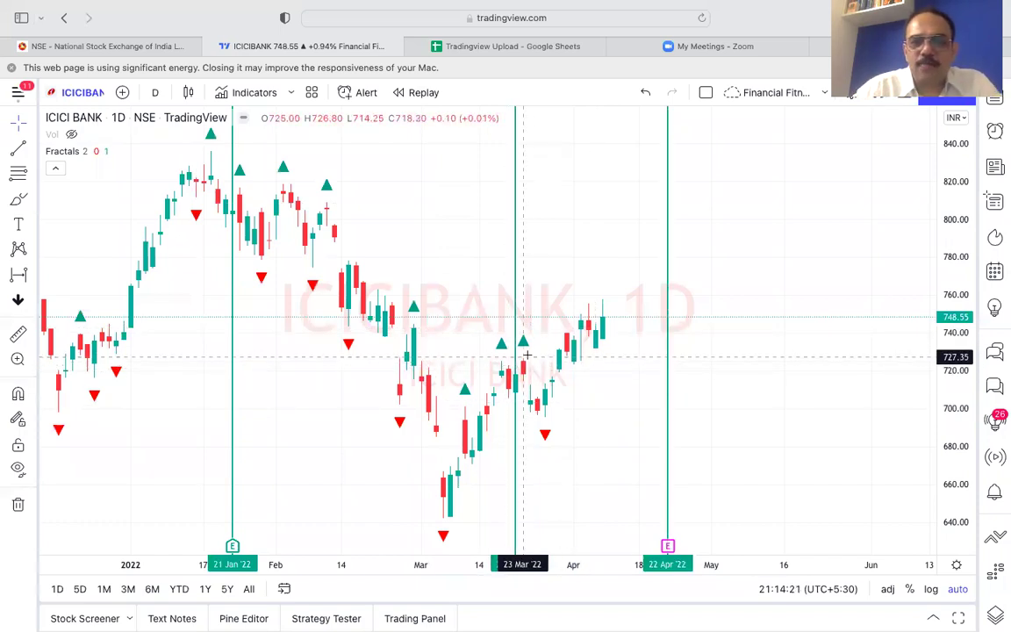
pyautogui.click(559, 359)
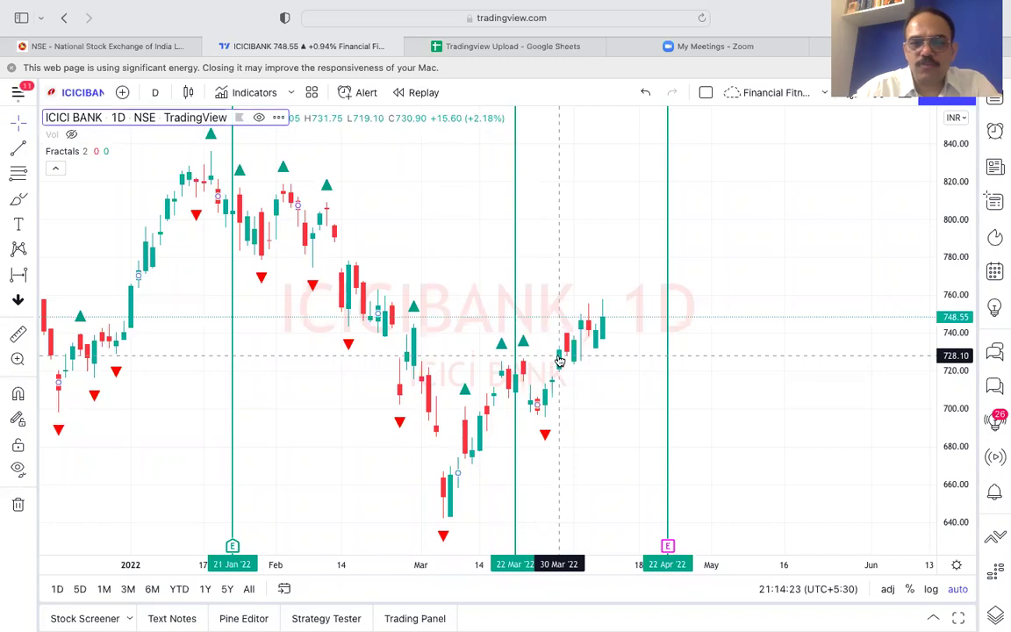
pyautogui.hotkey('alt', 'h')
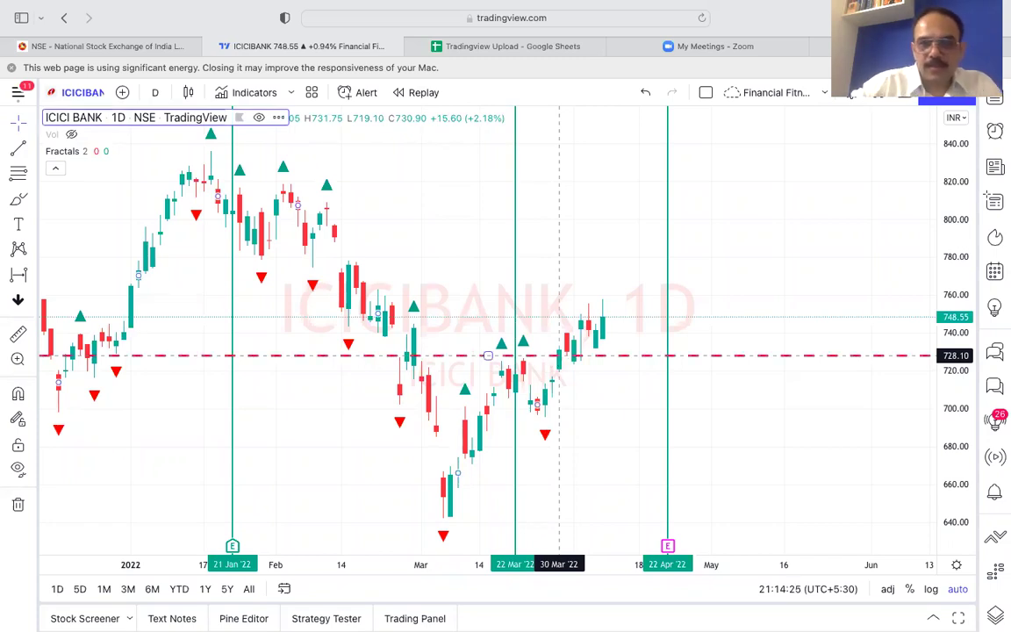
pyautogui.doubleClick(603, 358)
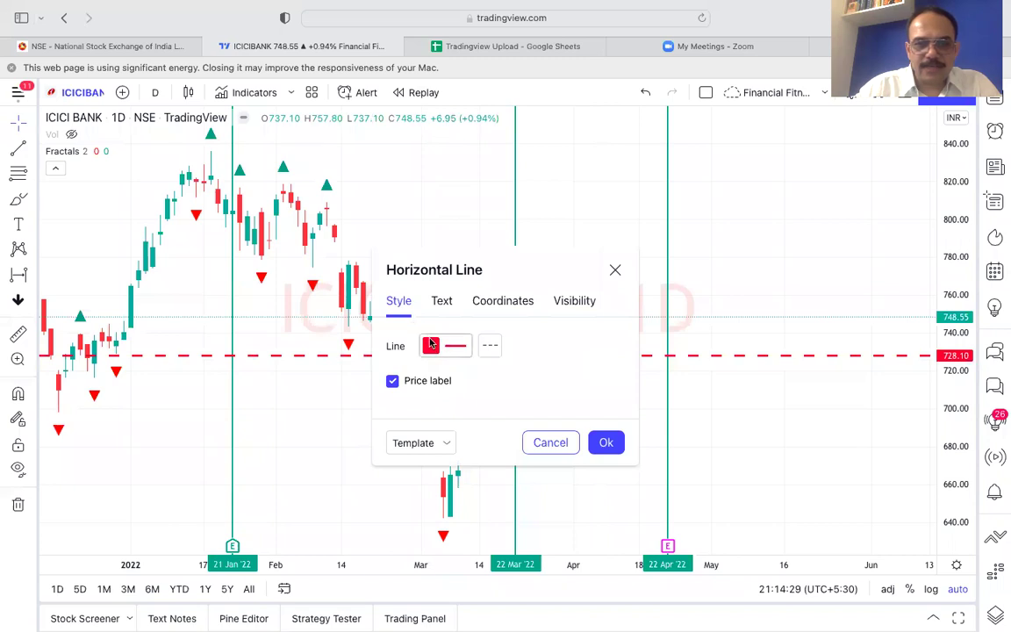
pyautogui.click(433, 348)
pyautogui.click(501, 392)
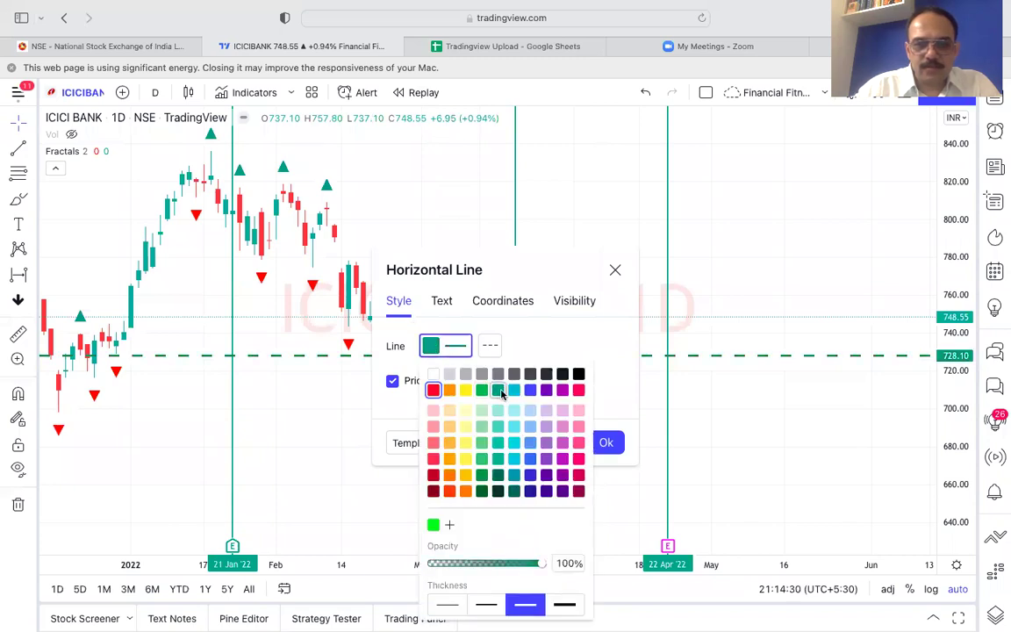
pyautogui.click(608, 443)
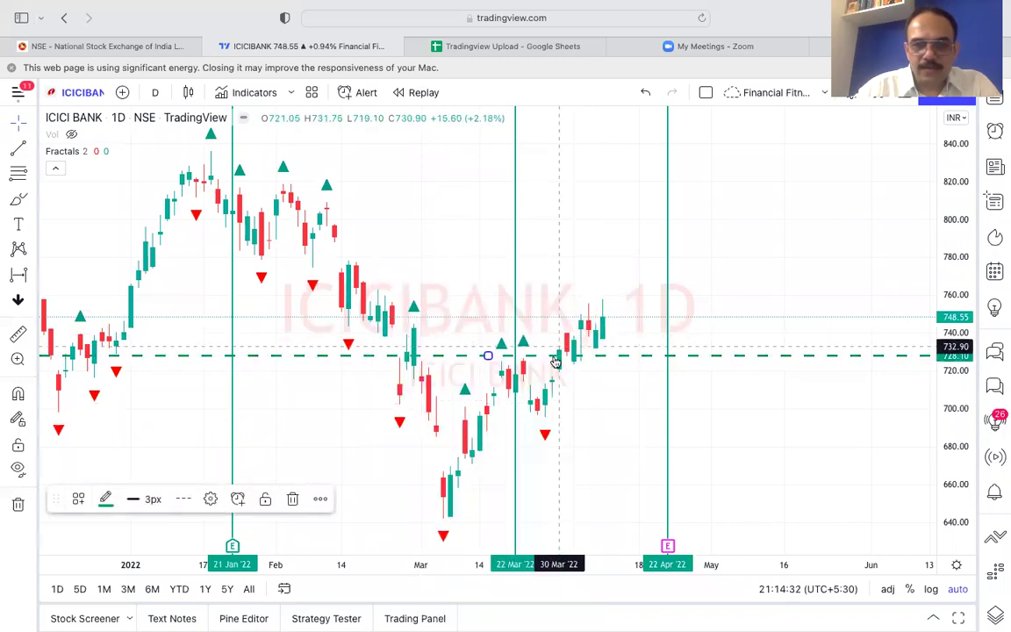
# Draw a red dashed horizontal line at the late-March 2022 fractal low, at about 695.85.
pyautogui.press('Escape')
pyautogui.hotkey('alt', 'h')
pyautogui.doubleClick(559, 416)
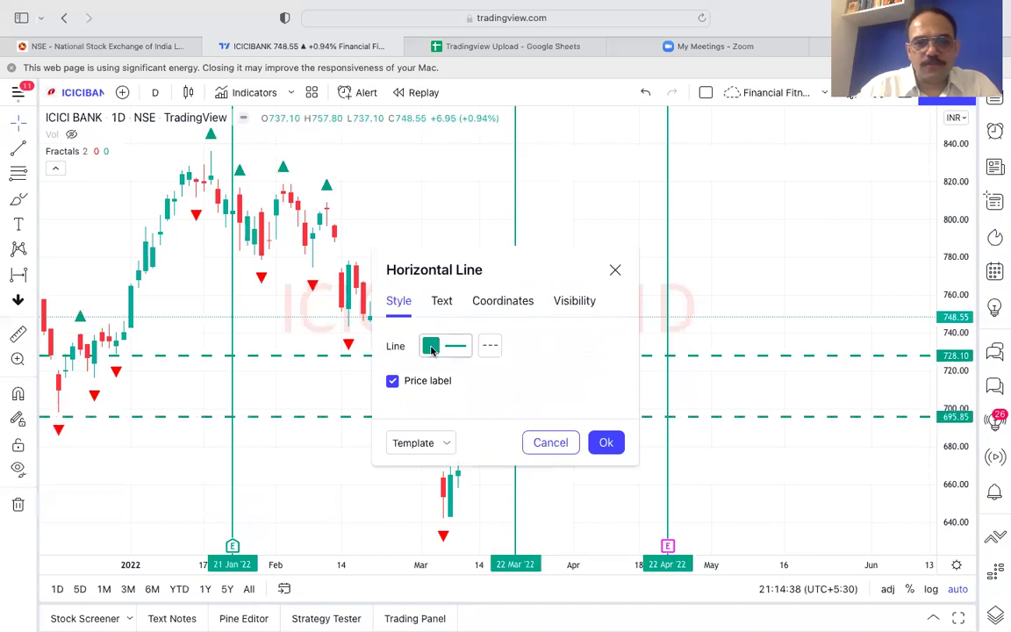
pyautogui.click(431, 346)
pyautogui.click(433, 389)
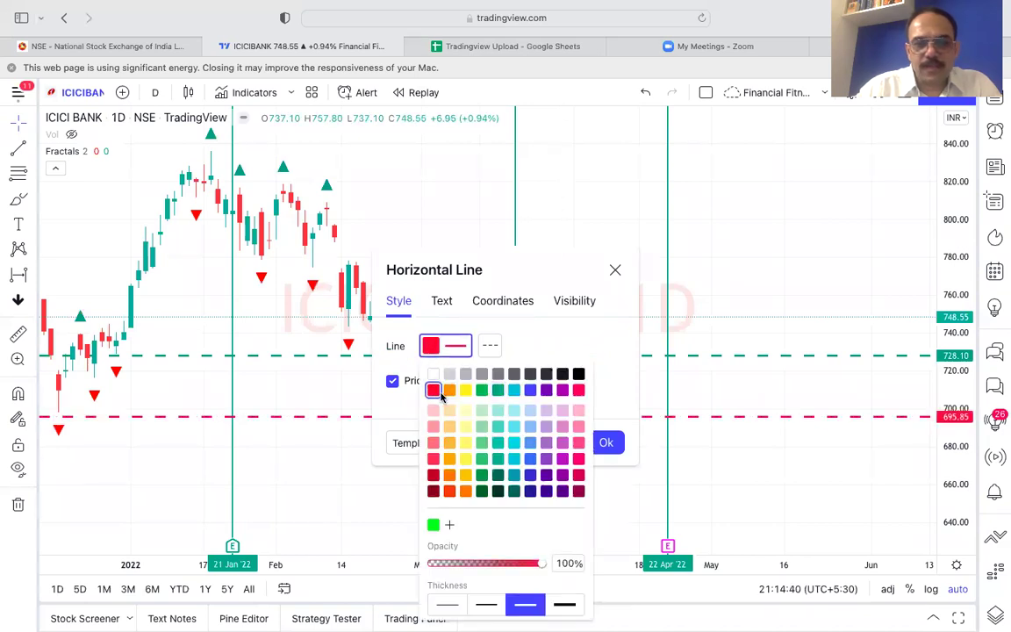
pyautogui.click(607, 445)
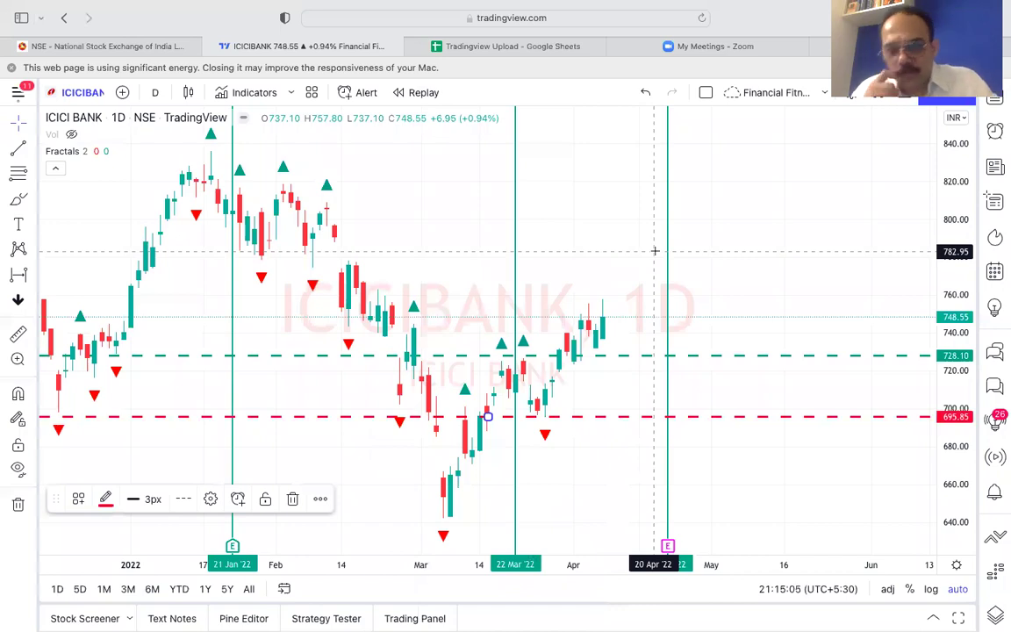
# Remove all horizontal and vertical line drawings from the ICICI Bank chart.
pyautogui.hscroll(5, 654, 251)
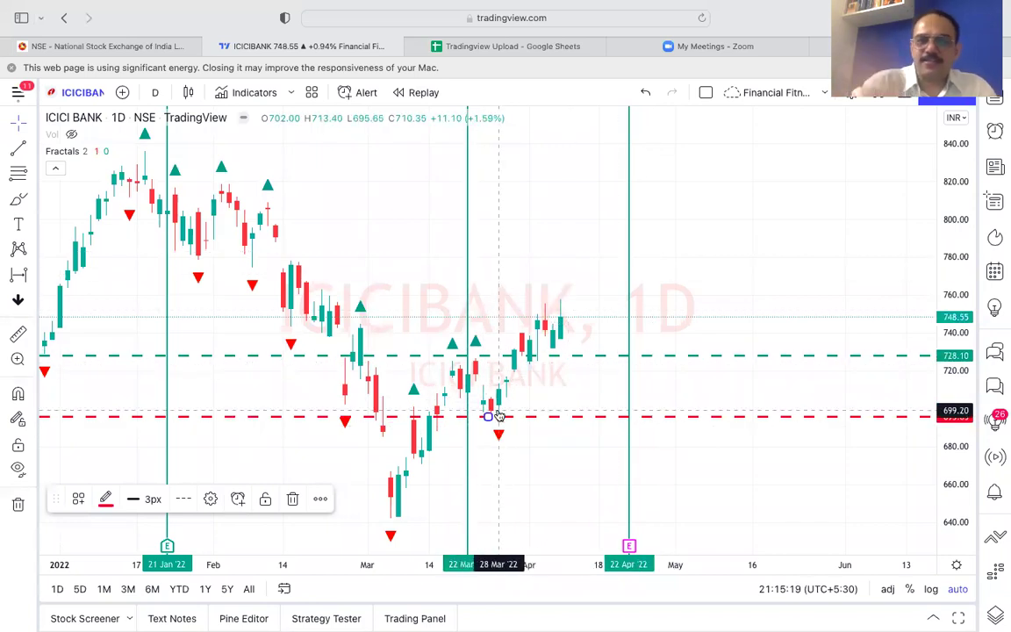
pyautogui.moveTo(487, 415); pyautogui.dragTo(488, 416)
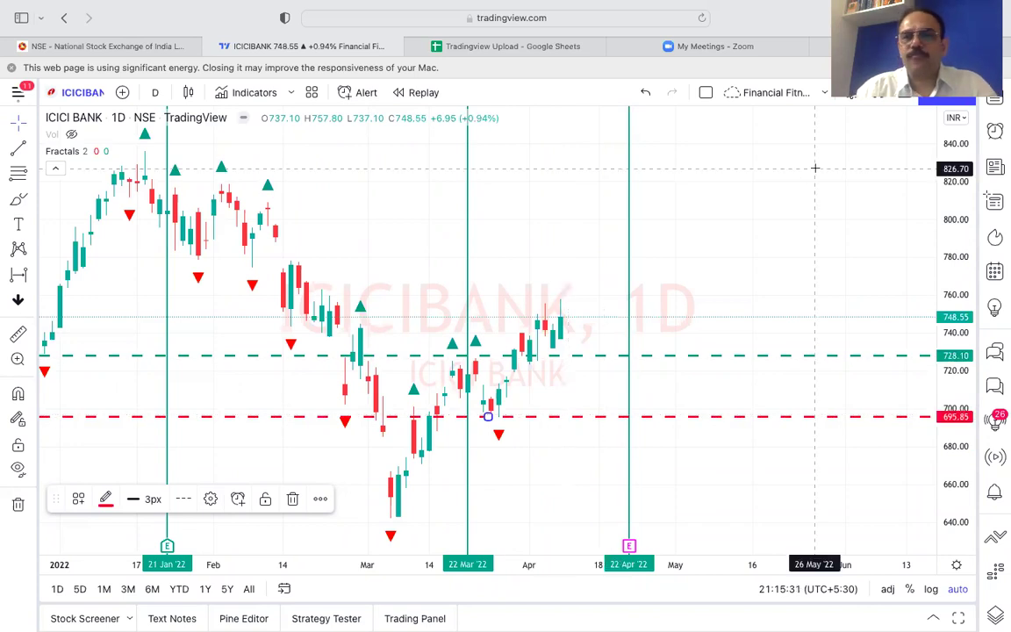
pyautogui.click(19, 505)
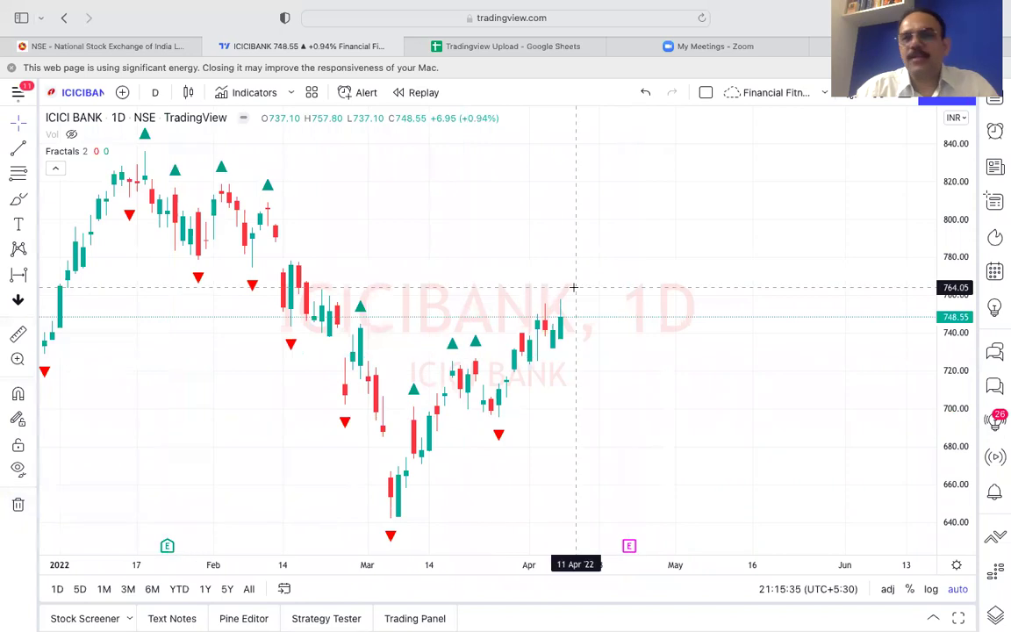
# Open the watchlist and switch it to the NIFTY Next 50 list.
pyautogui.click(993, 100)
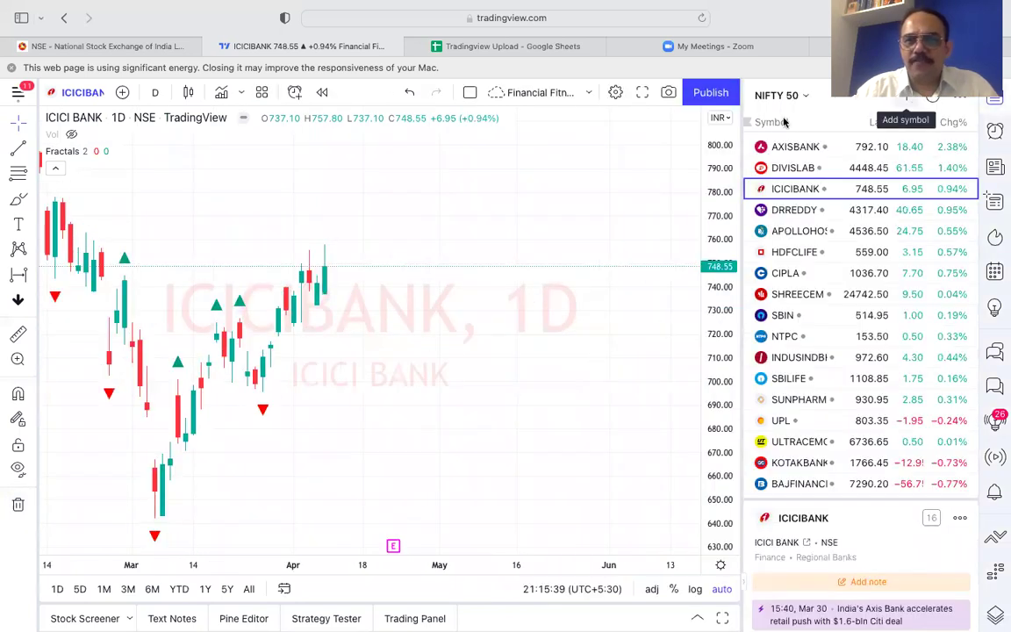
pyautogui.click(805, 97)
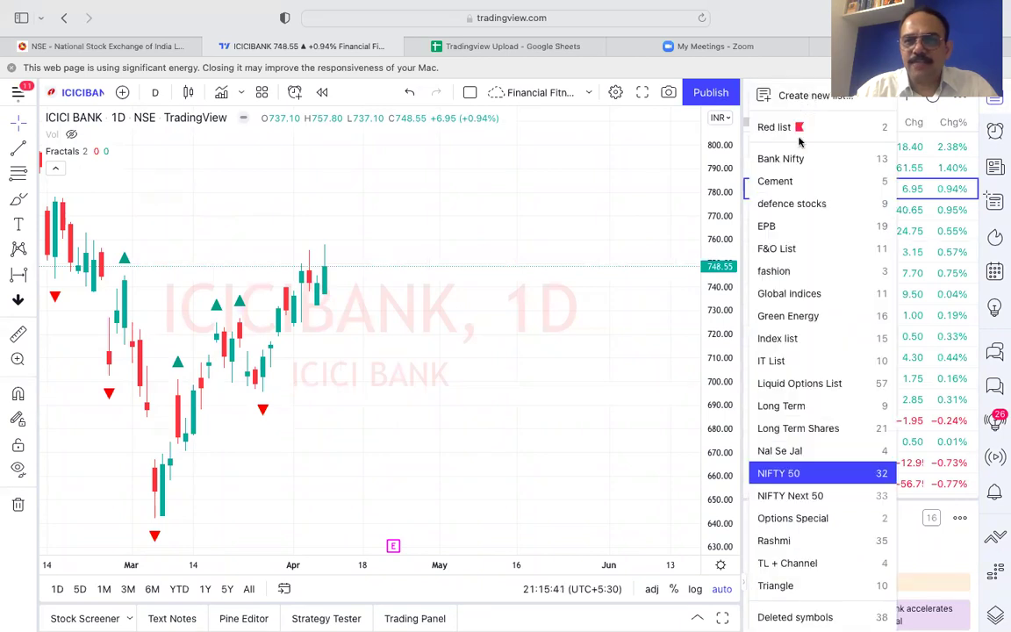
pyautogui.click(773, 497)
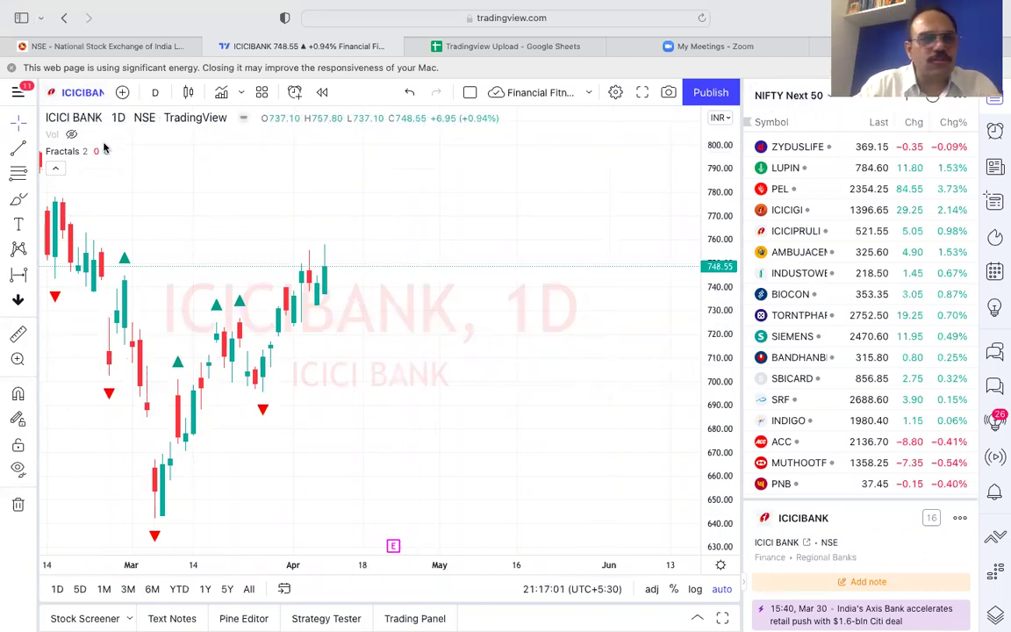
# Change the chart symbol to NSE:INFY.
pyautogui.click(89, 95)
pyautogui.write('I')
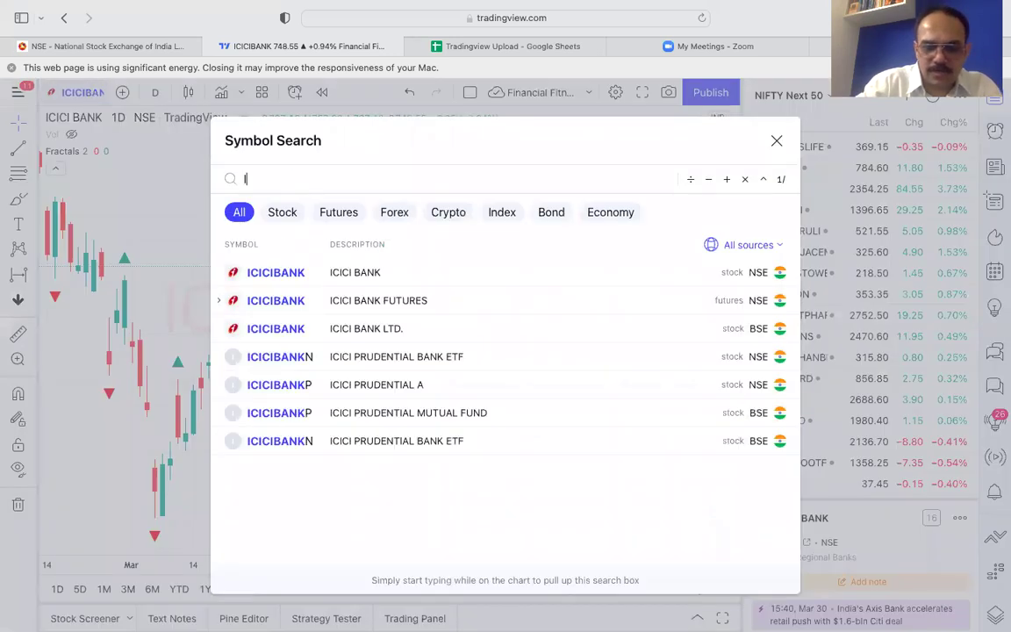
pyautogui.write('NFY')
pyautogui.press('Down')
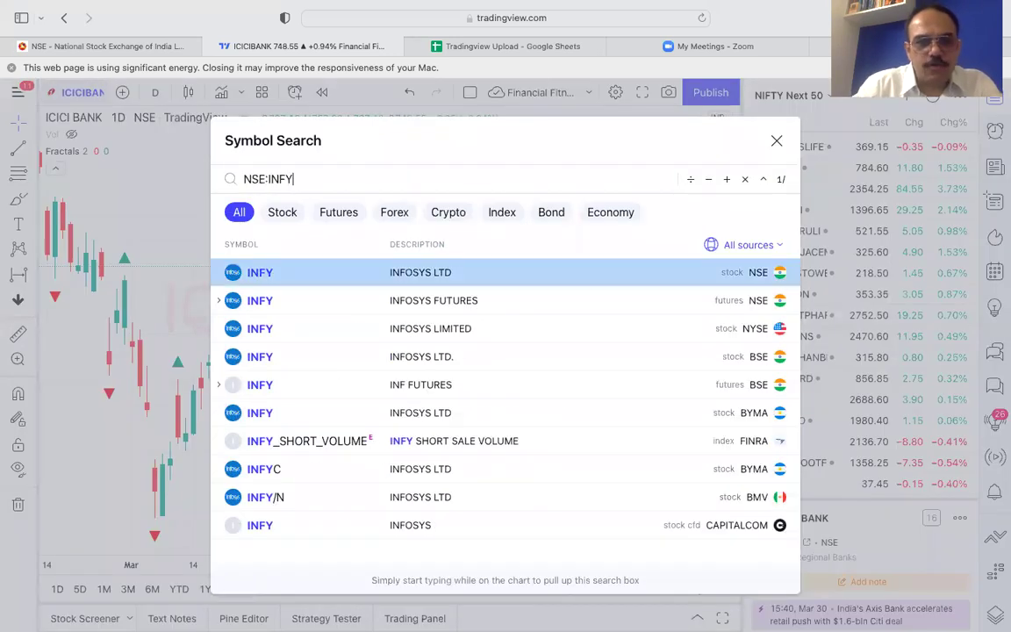
pyautogui.press('Return')
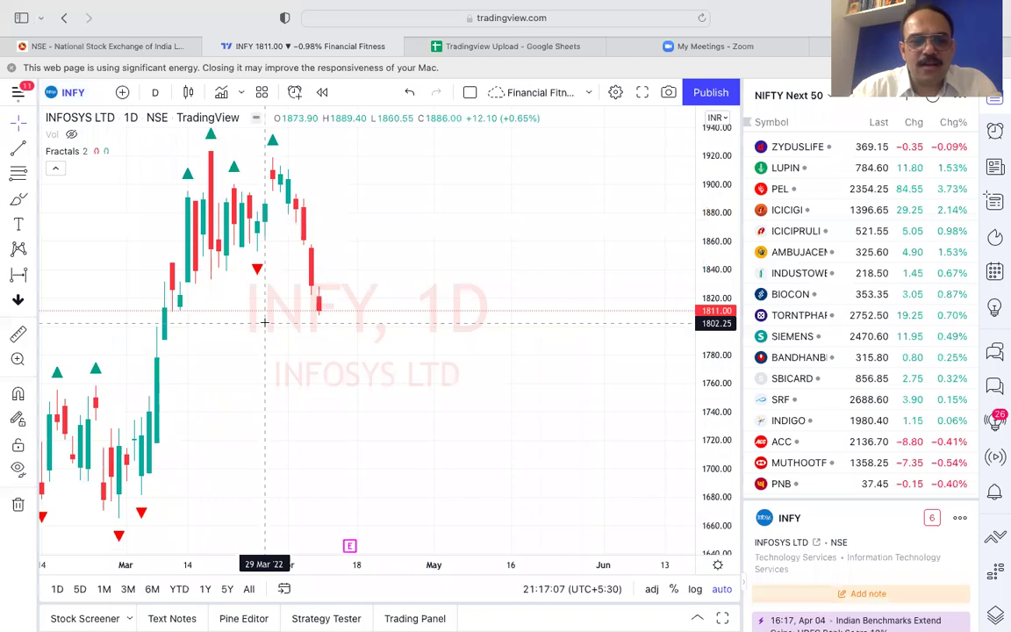
# Place vertical lines on the Infosys chart at 13 Apr 2022 and 14 Mar 2022.
pyautogui.hscroll(-5, 366, 402)
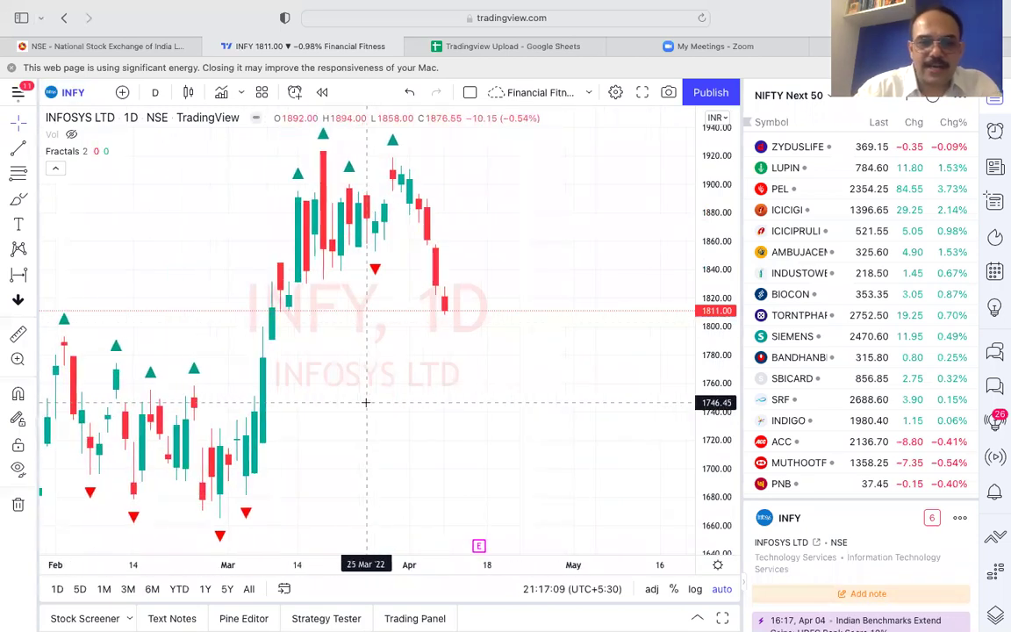
pyautogui.hscroll(1, 404, 402)
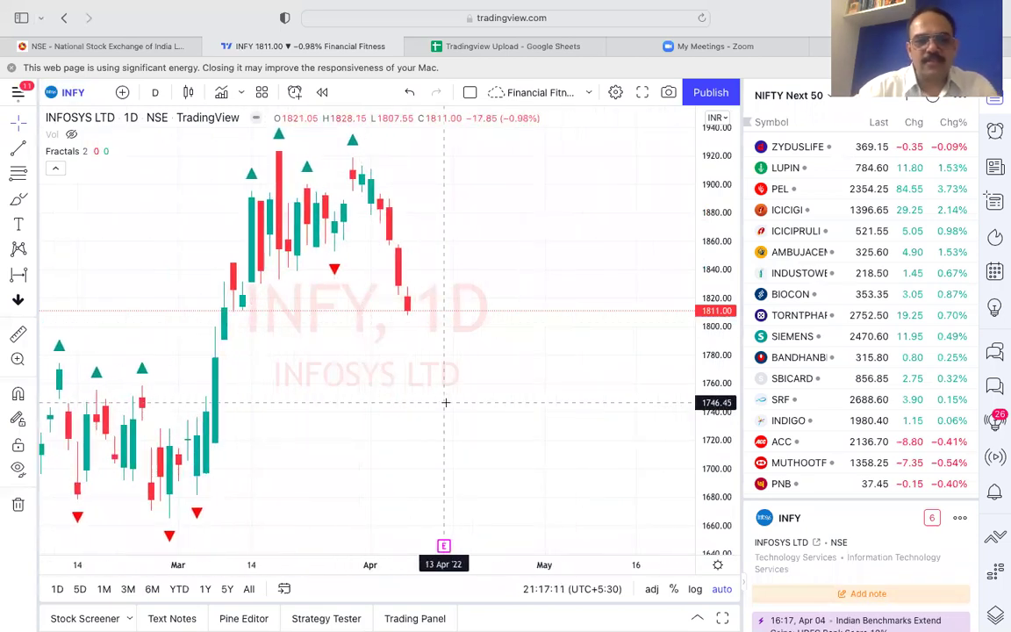
pyautogui.click(443, 402)
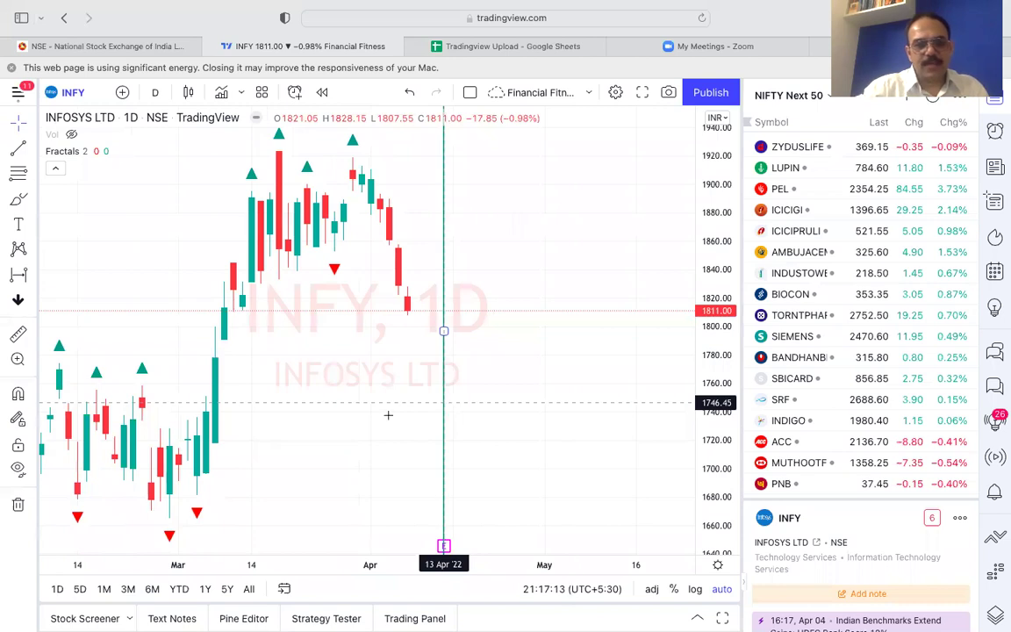
pyautogui.click(248, 435)
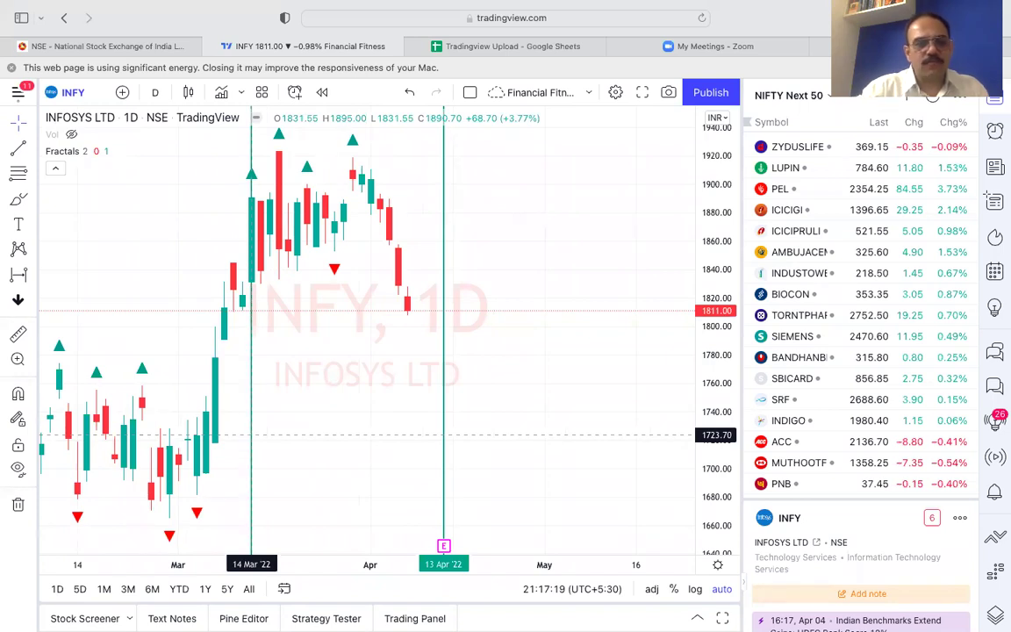
# Delete the vertical line at 14 Mar 2022 from the Infosys chart.
pyautogui.click(252, 446)
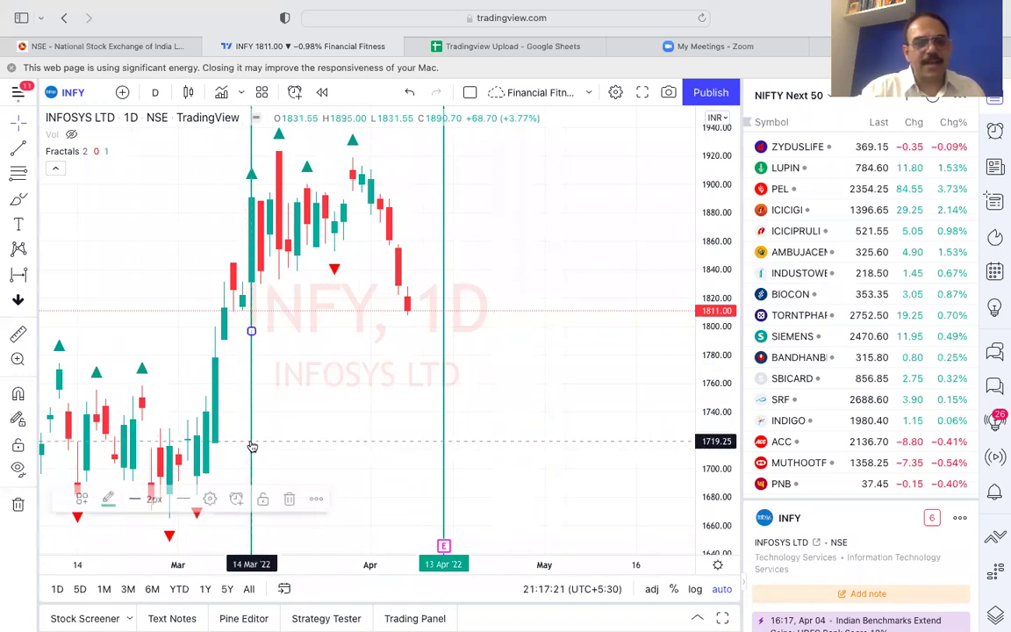
pyautogui.moveTo(252, 446)
pyautogui.mouseDown()
pyautogui.moveTo(242, 443)
pyautogui.moveTo(340, 425)
pyautogui.mouseUp()
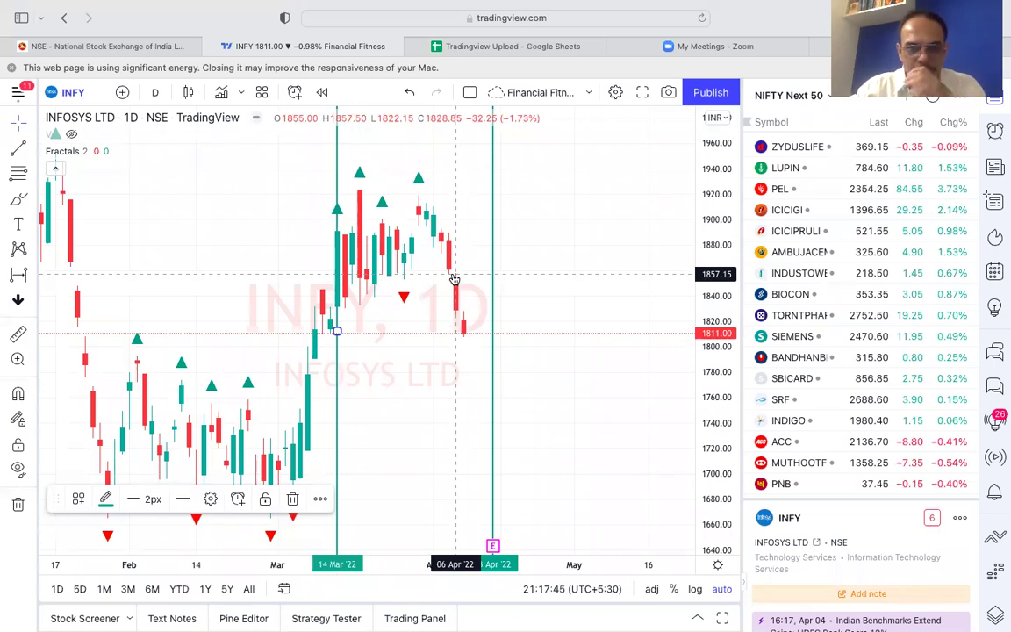
pyautogui.moveTo(454, 279); pyautogui.dragTo(502, 281)
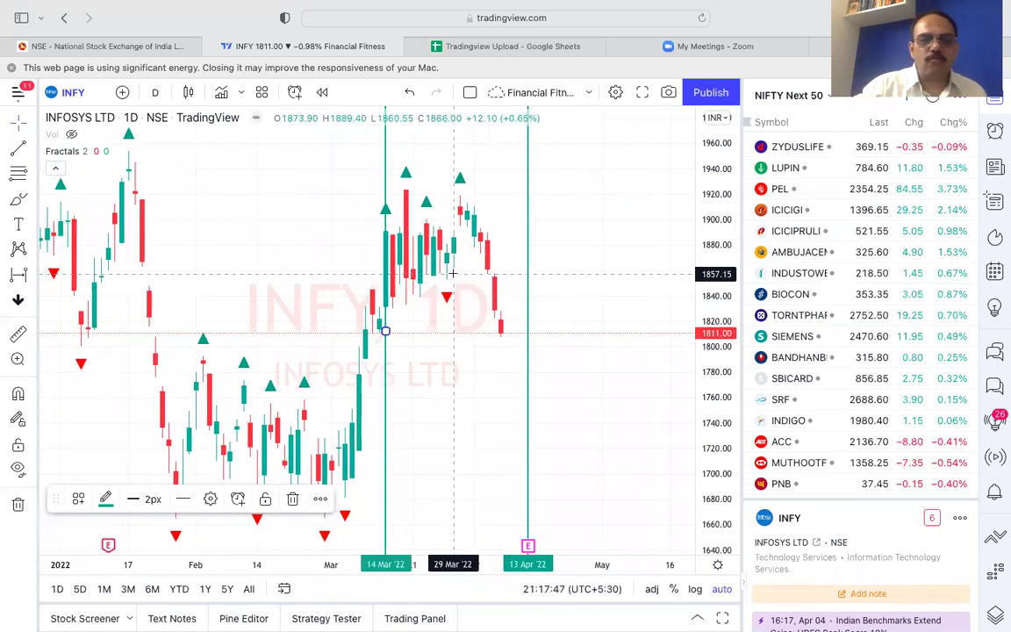
pyautogui.hscroll(2, 471, 340)
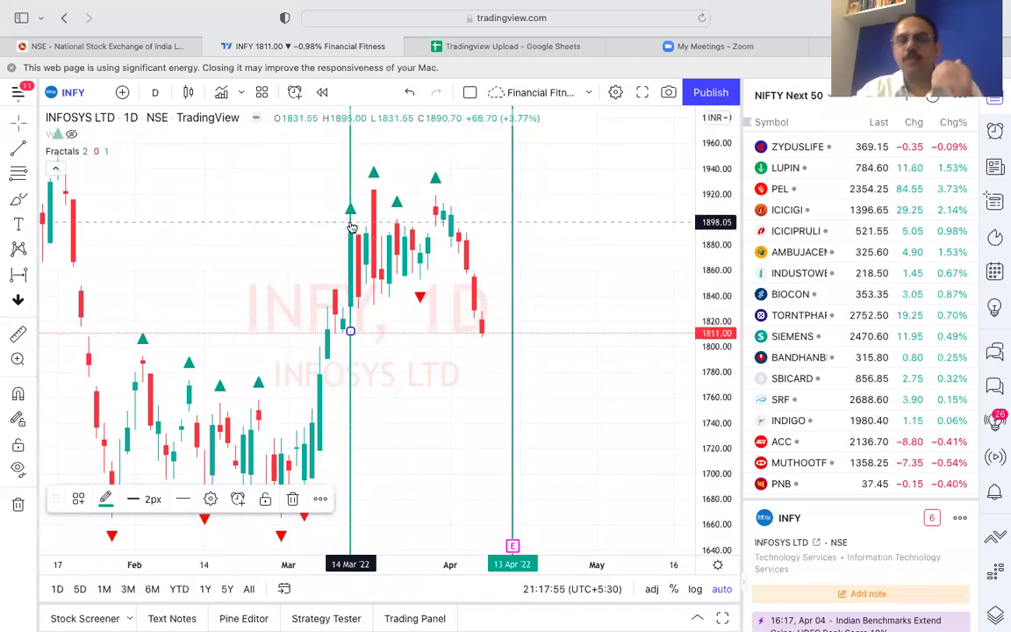
pyautogui.hscroll(-5, 351, 226)
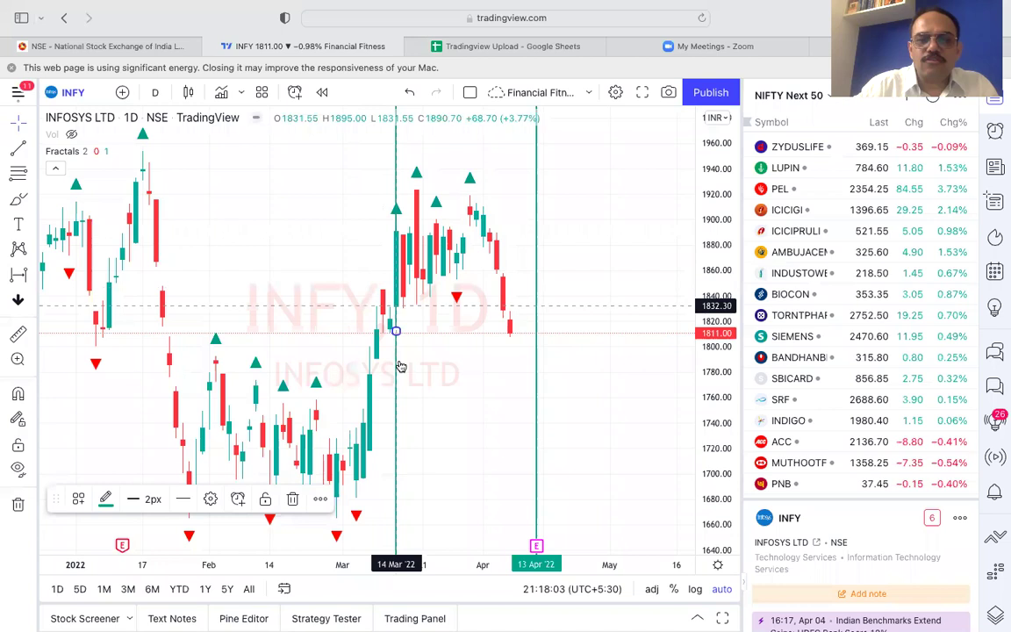
pyautogui.press('Delete')
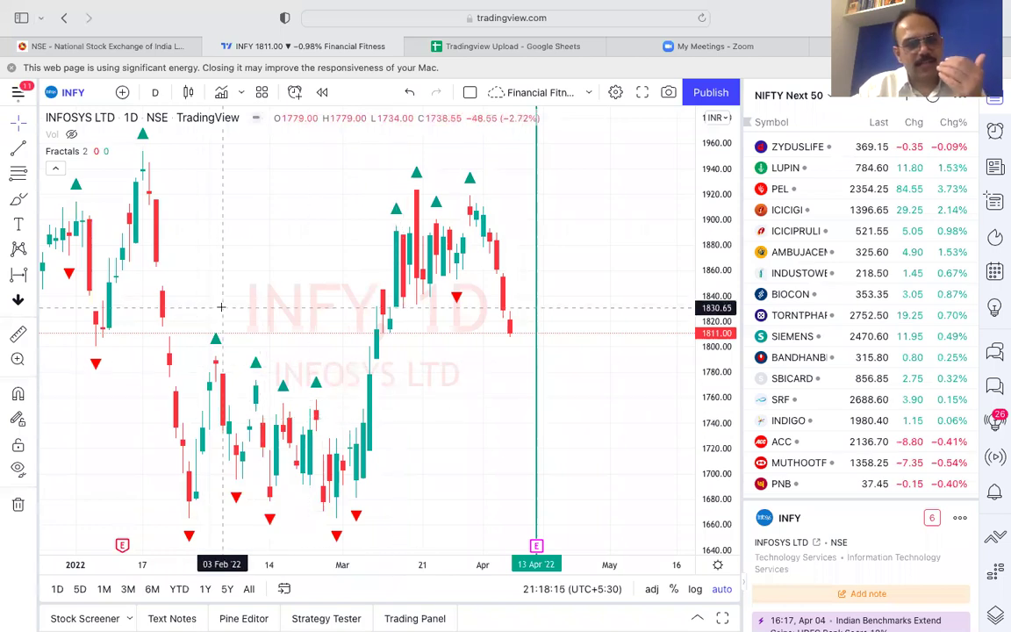
# Mark the 12 Jan 2022 earnings date with a vertical line, and clear all vertical lines from the Infosys chart.
pyautogui.hscroll(-3, 220, 316)
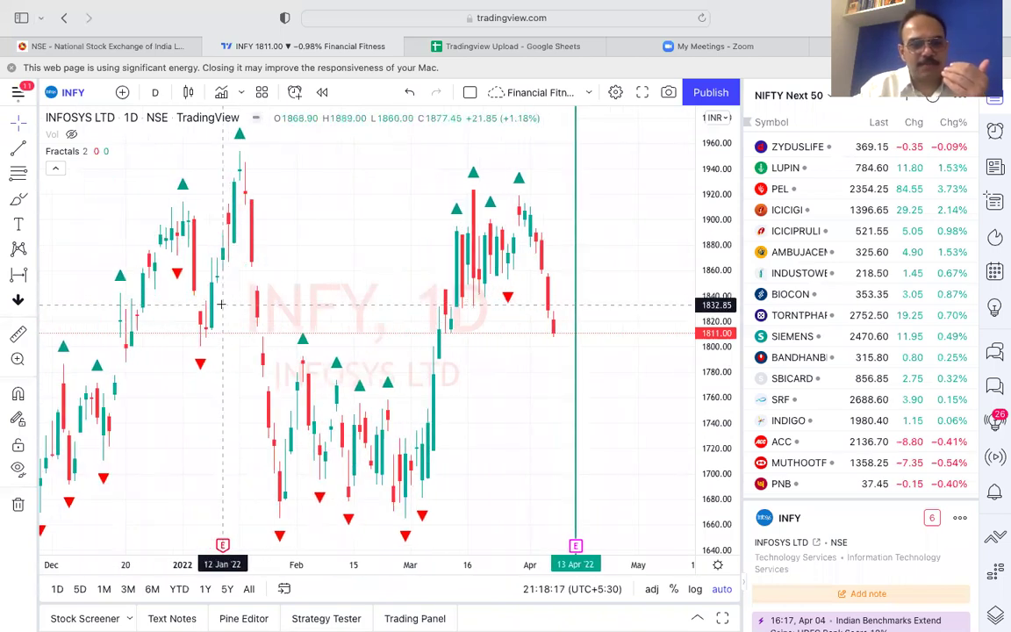
pyautogui.click(222, 304)
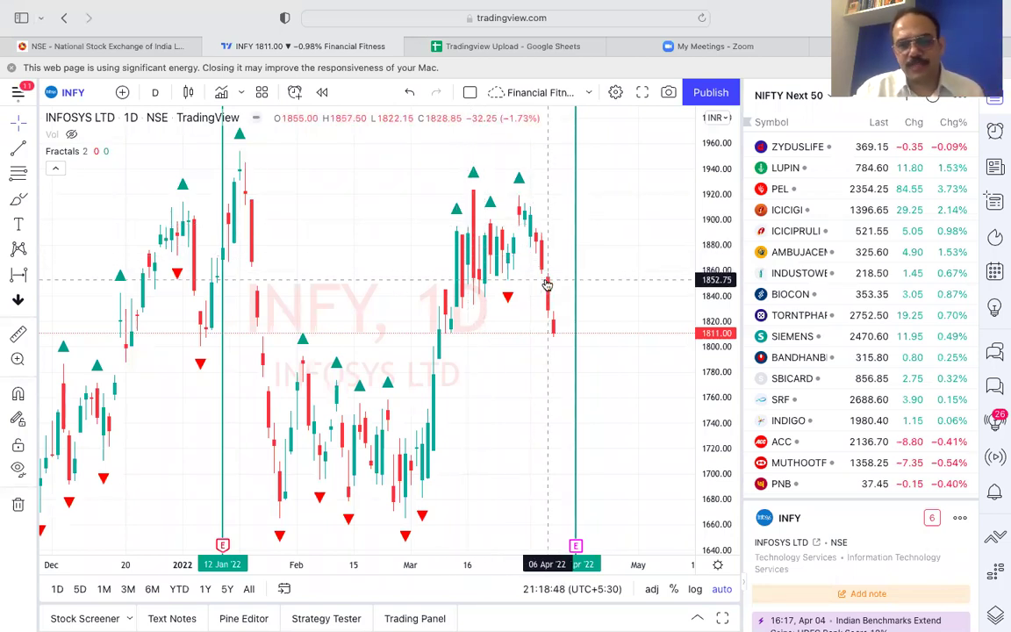
pyautogui.hscroll(5, 546, 284)
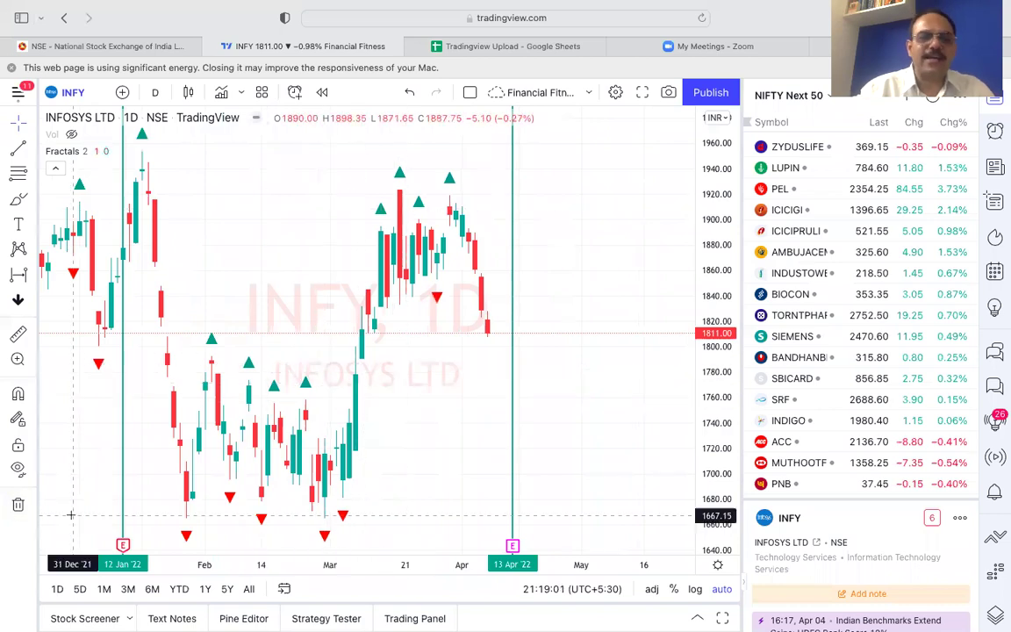
pyautogui.click(18, 507)
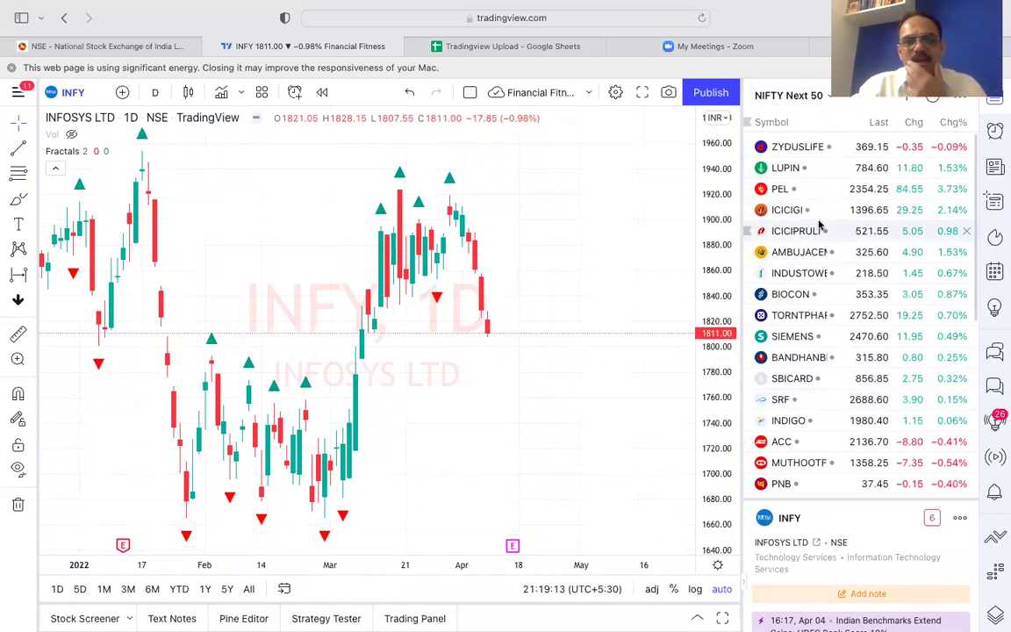
# Switch to the Tradingview Upload spreadsheet in Google Sheets and copy the Nifty 50 symbol string from cell D303.
pyautogui.click(559, 53)
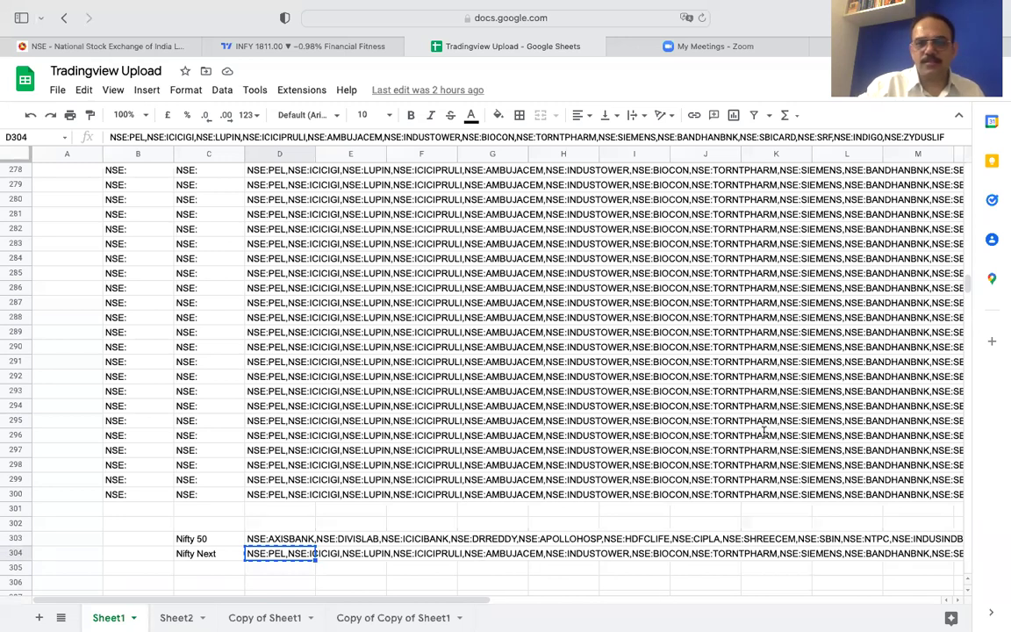
pyautogui.hotkey('ctrl', 'c')
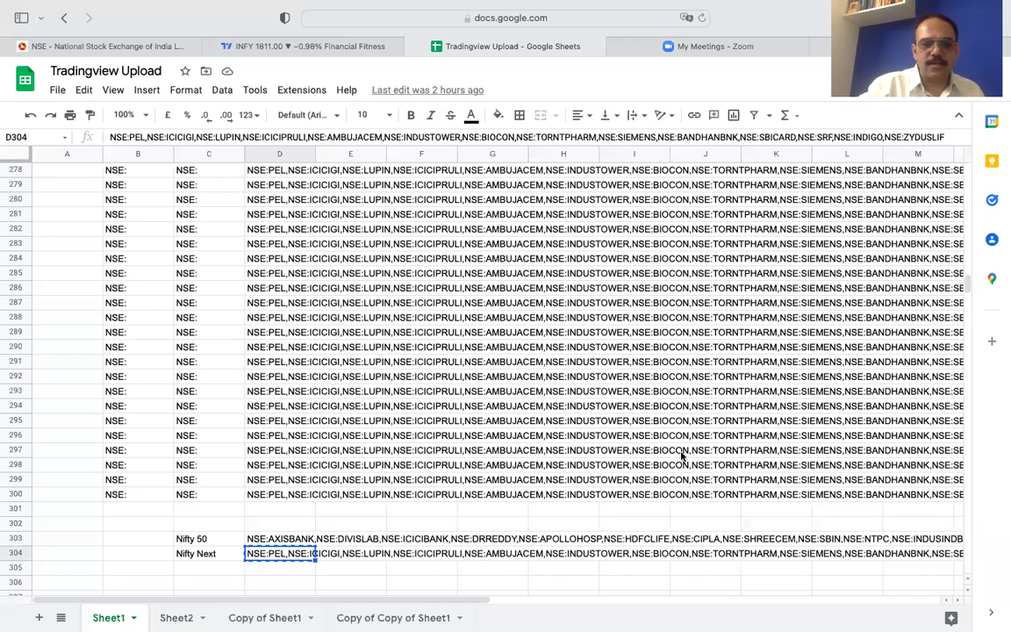
pyautogui.click(291, 542)
pyautogui.press('Escape')
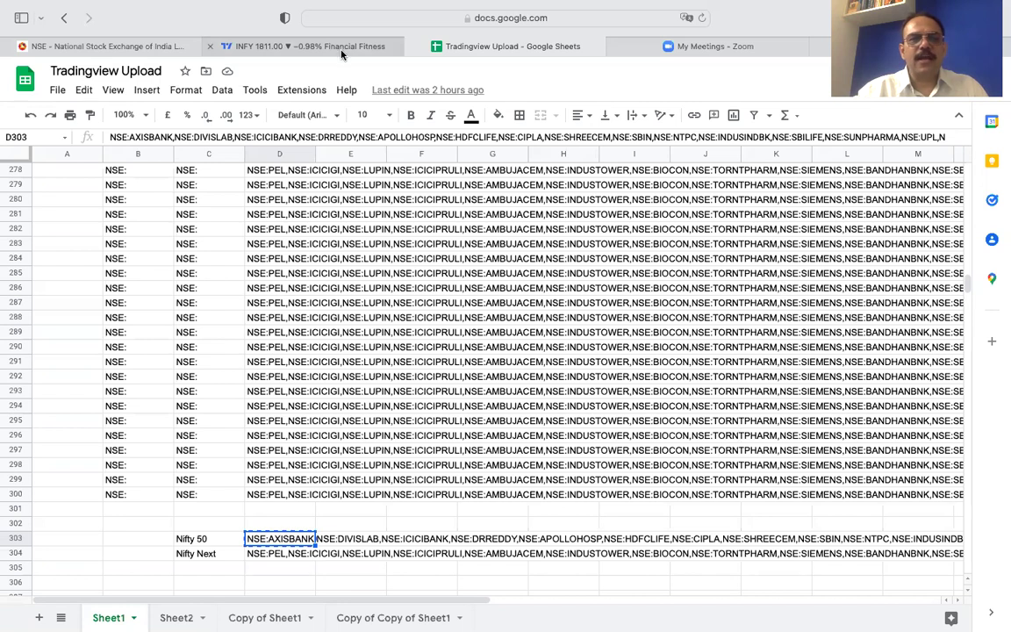
# Switch back to TradingView and create a new watchlist named "new list".
pyautogui.click(307, 46)
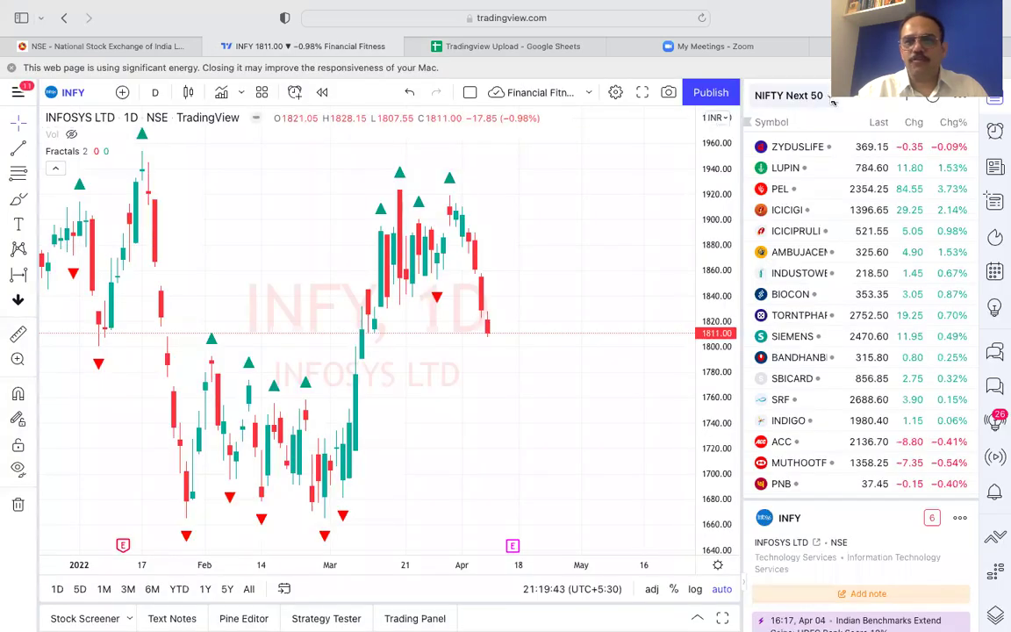
pyautogui.click(830, 97)
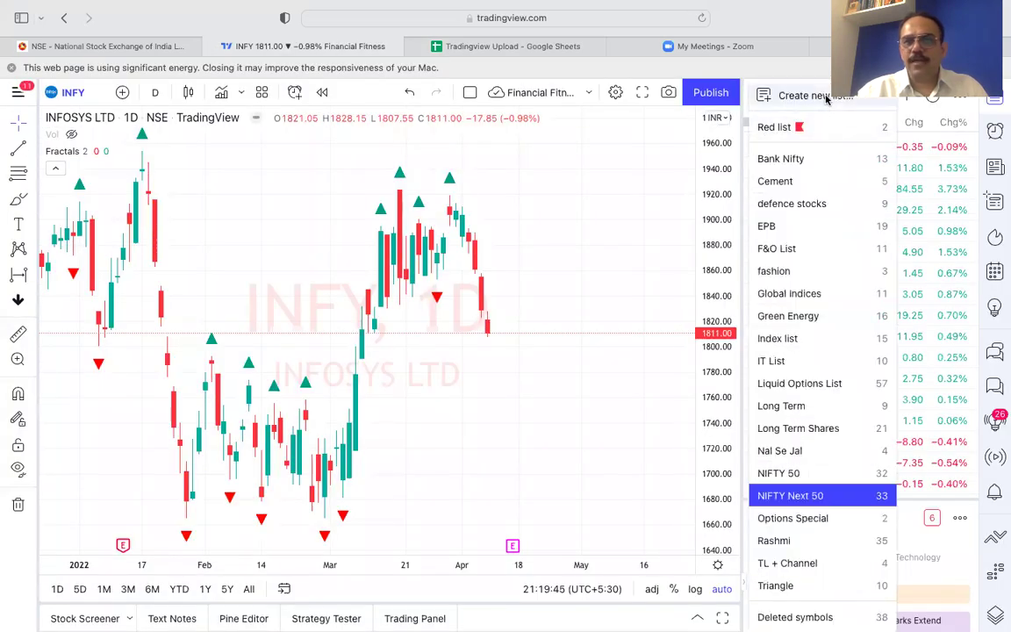
pyautogui.click(817, 96)
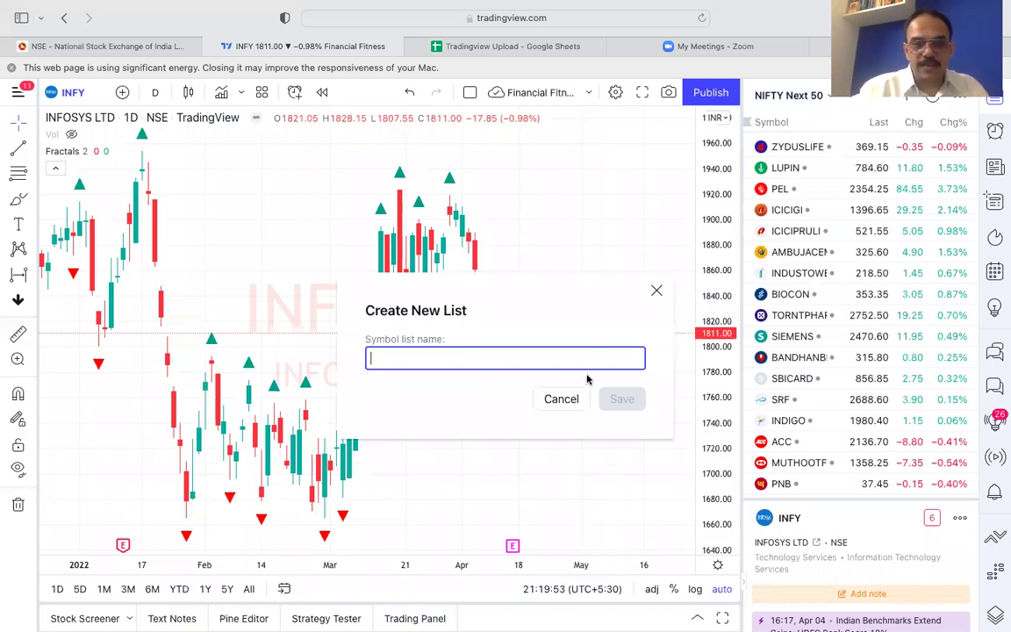
pyautogui.write('new')
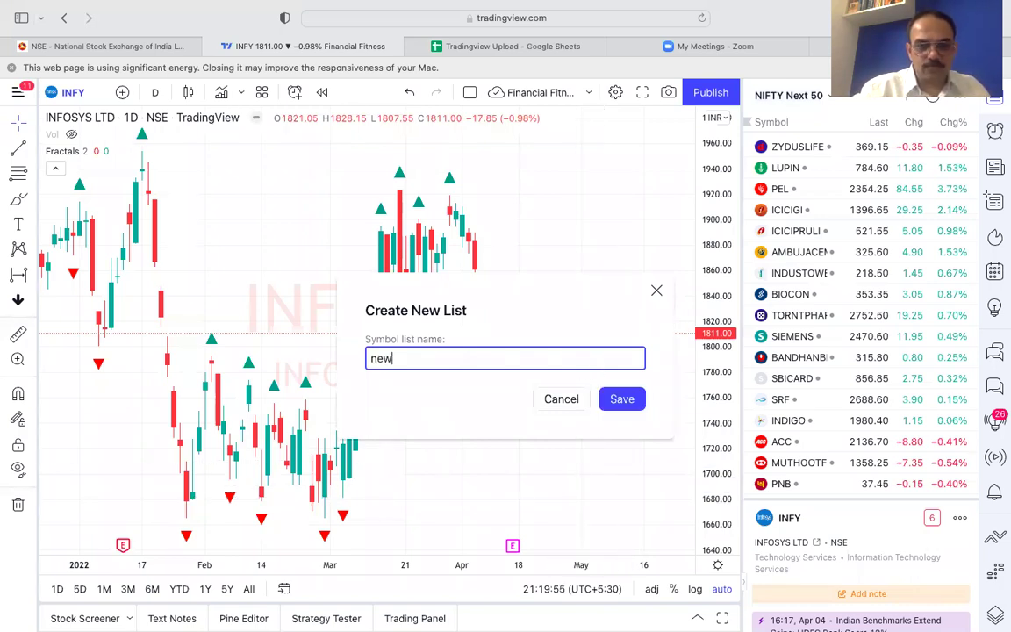
pyautogui.write(' list')
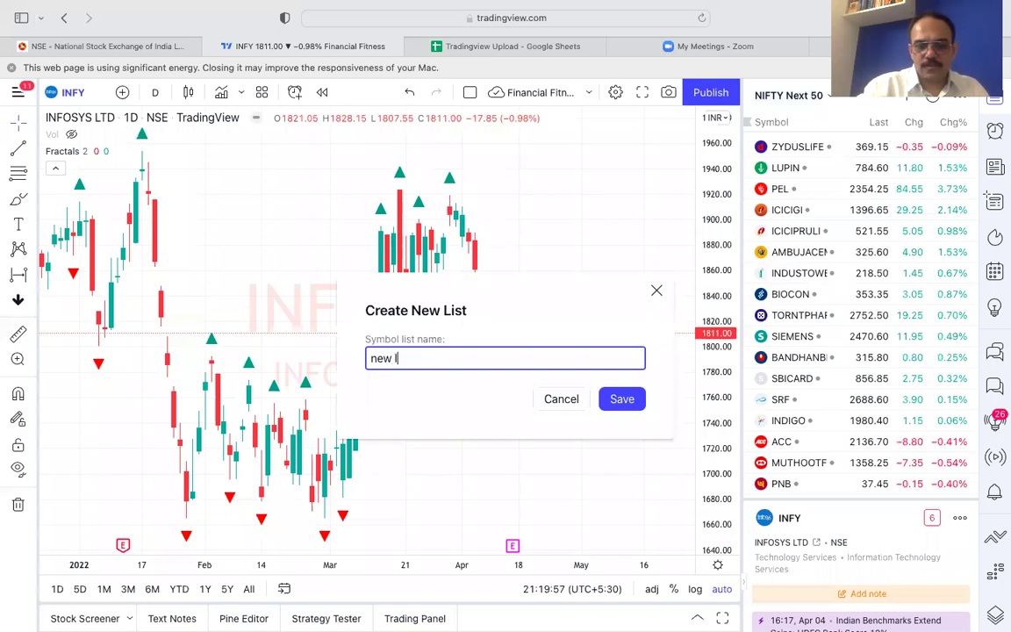
pyautogui.click(631, 402)
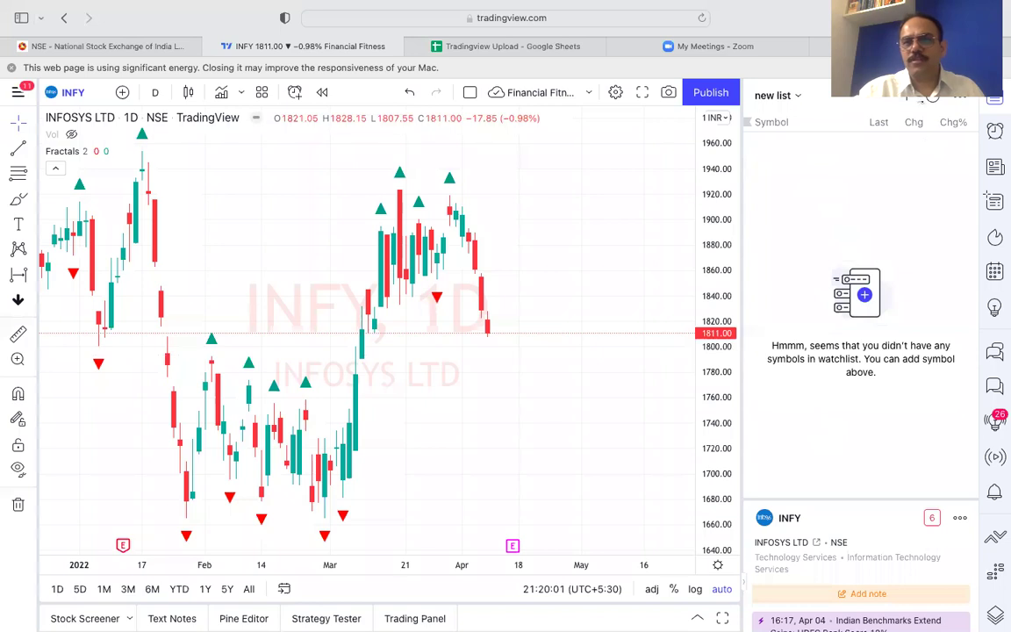
# Add the copied Nifty 50 symbols to the empty watchlist in one go.
pyautogui.click(909, 100)
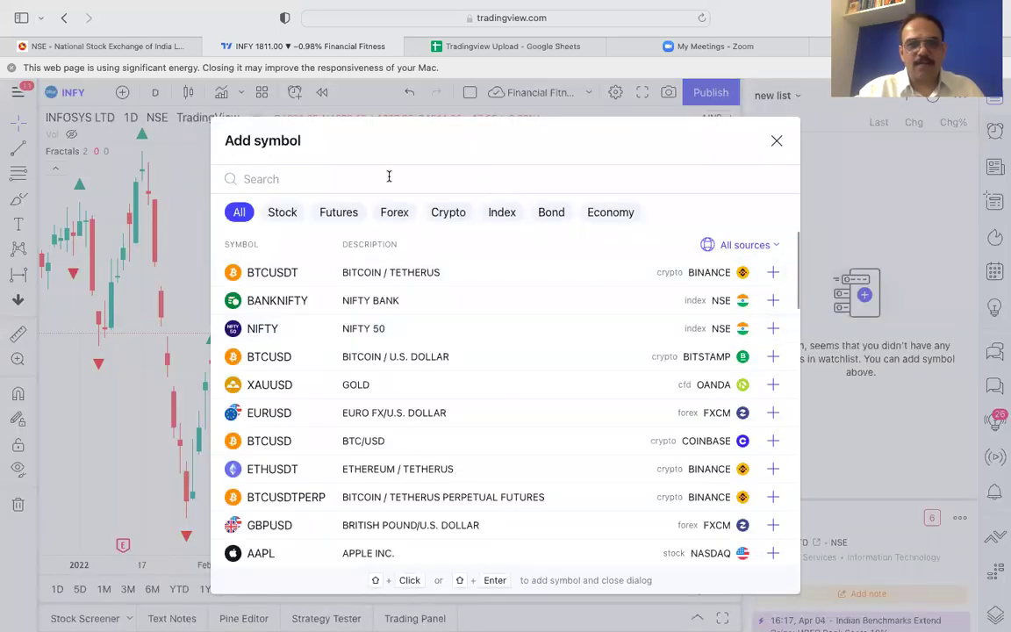
pyautogui.press('super+v')
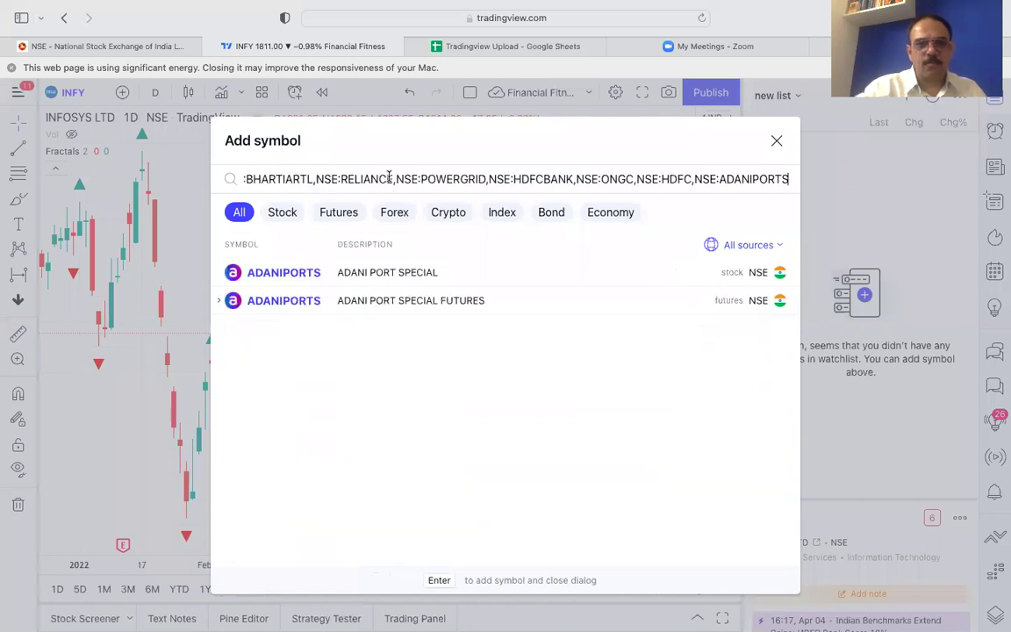
pyautogui.press('Return')
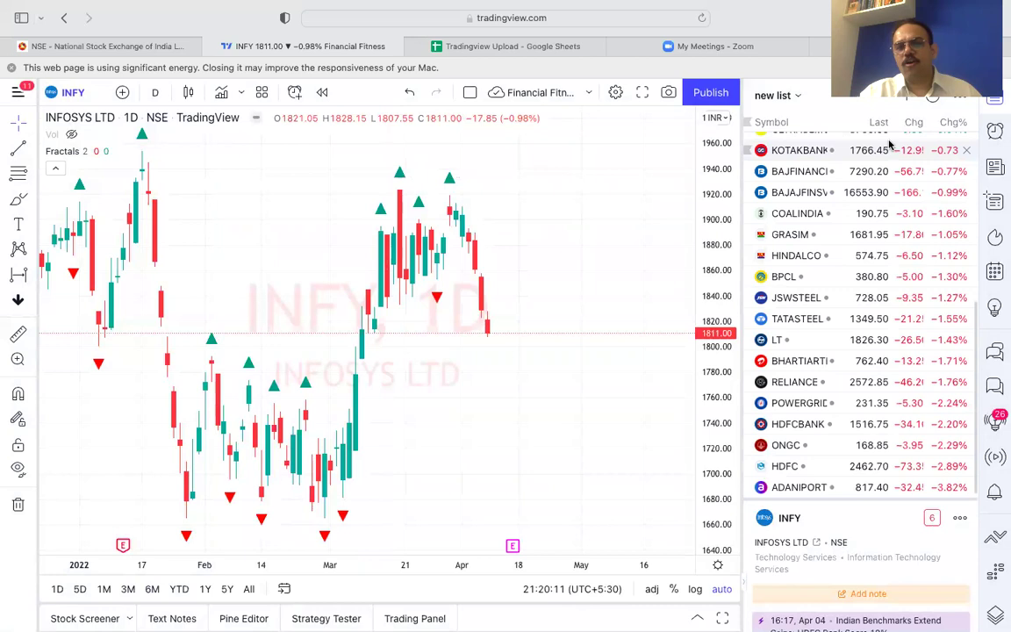
pyautogui.scroll(-1, 921, 193)
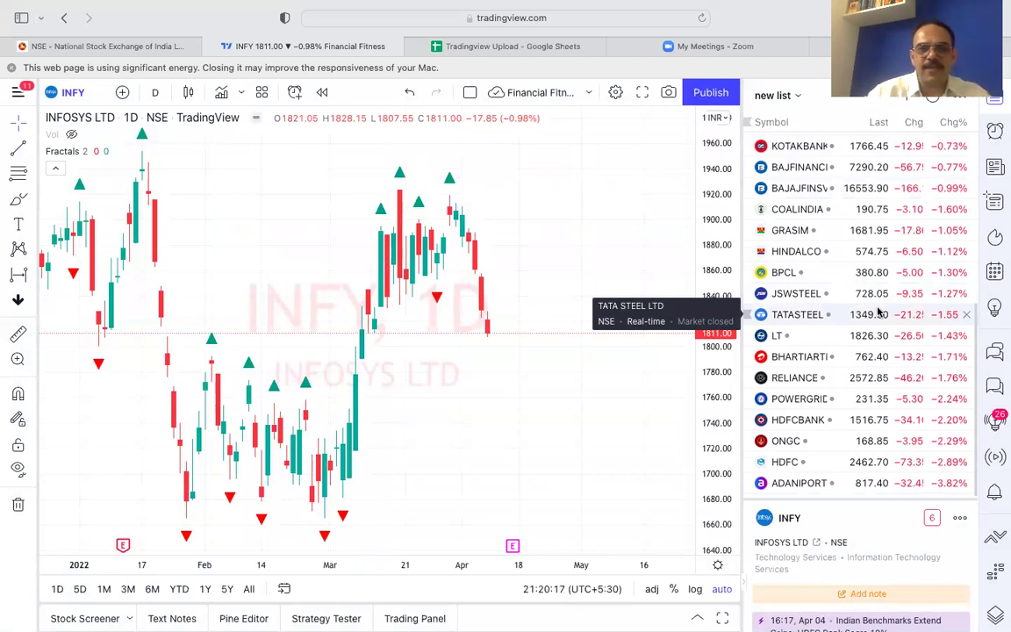
# Switch to the Tradingview Upload spreadsheet and copy the Nifty Next symbol string from cell D304.
pyautogui.click(551, 48)
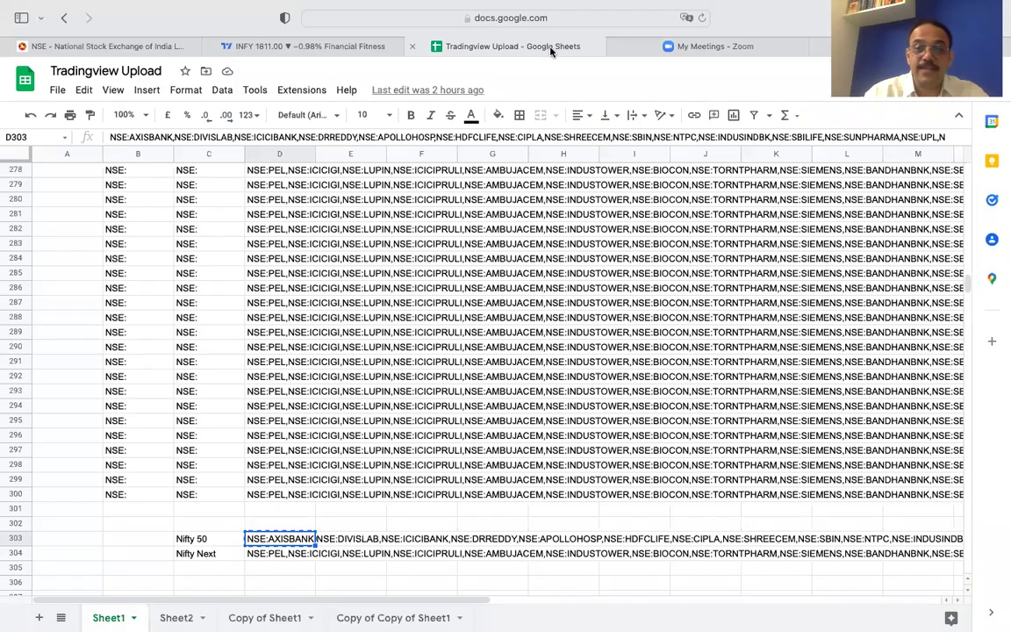
pyautogui.hotkey('ctrl', 'c')
pyautogui.click(264, 557)
pyautogui.press('Escape')
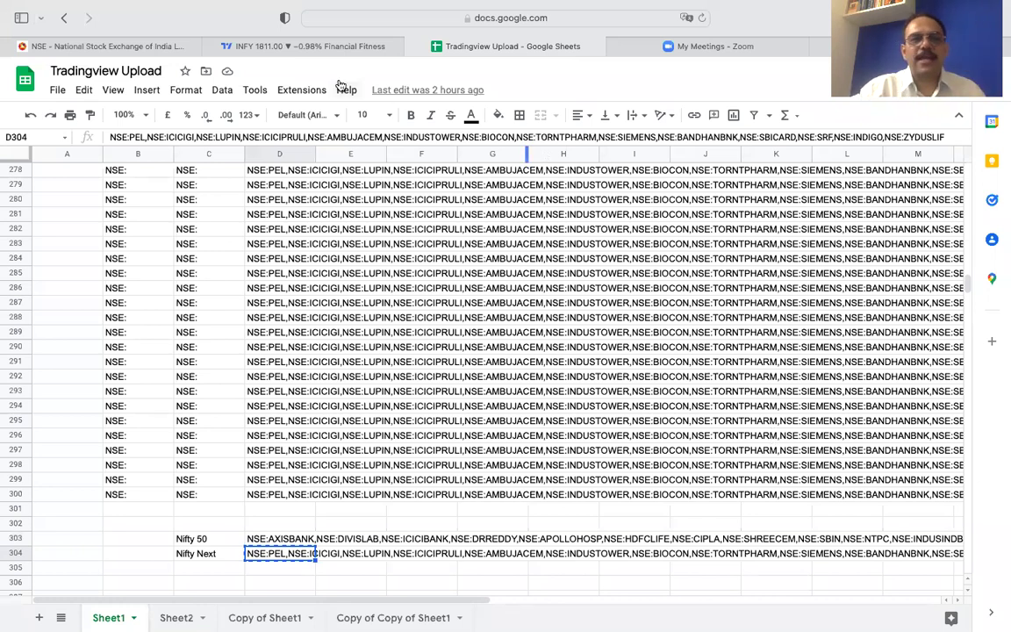
# Switch back to TradingView and add the copied Nifty Next symbols to the "new list" watchlist.
pyautogui.click(350, 46)
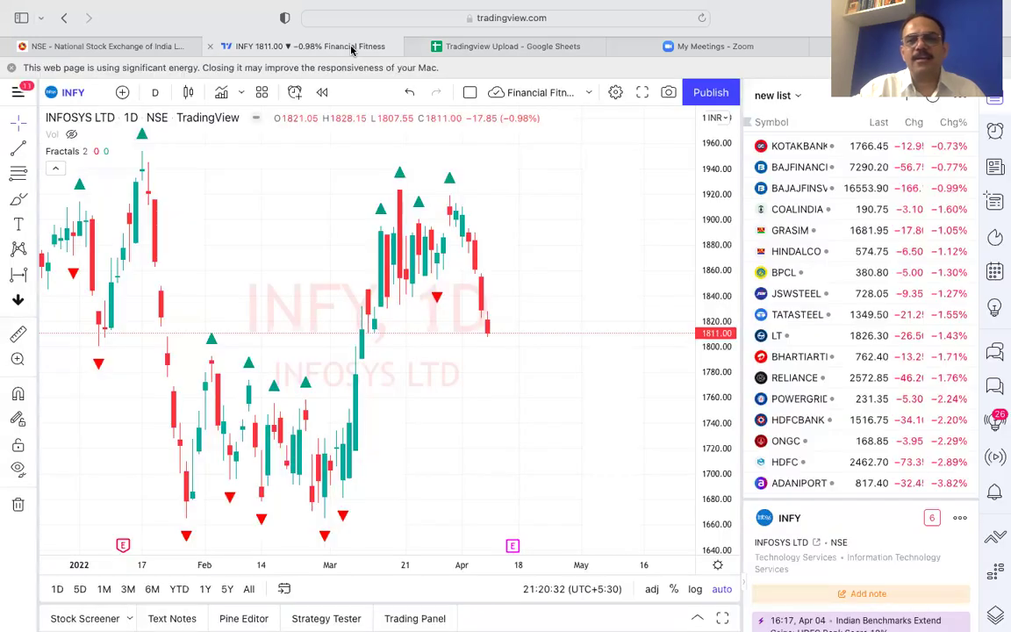
pyautogui.click(933, 95)
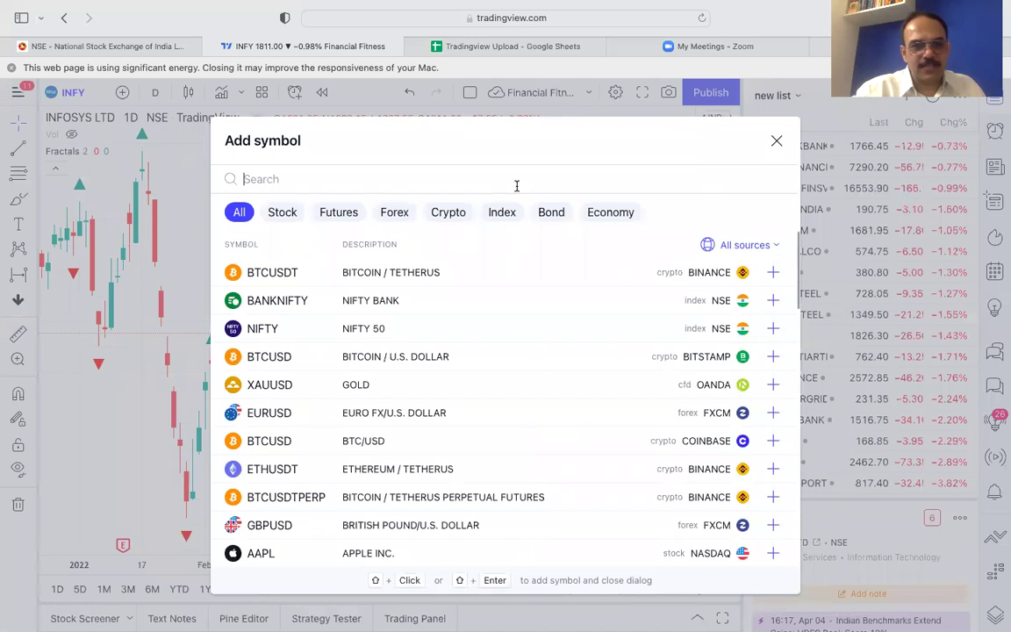
pyautogui.press('super+v')
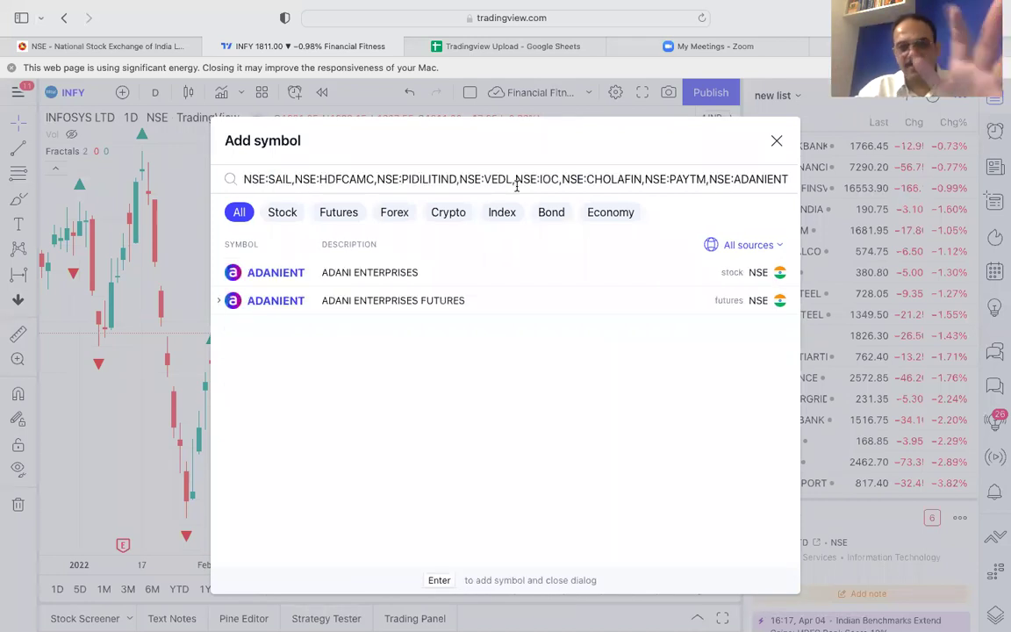
pyautogui.press('Return')
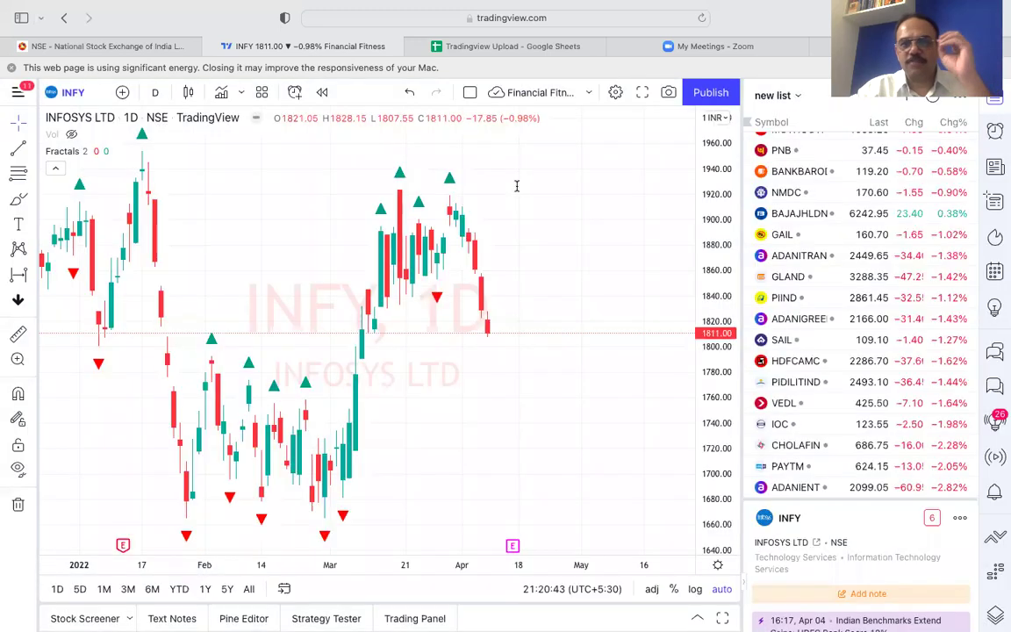
pyautogui.scroll(10, 957, 258)
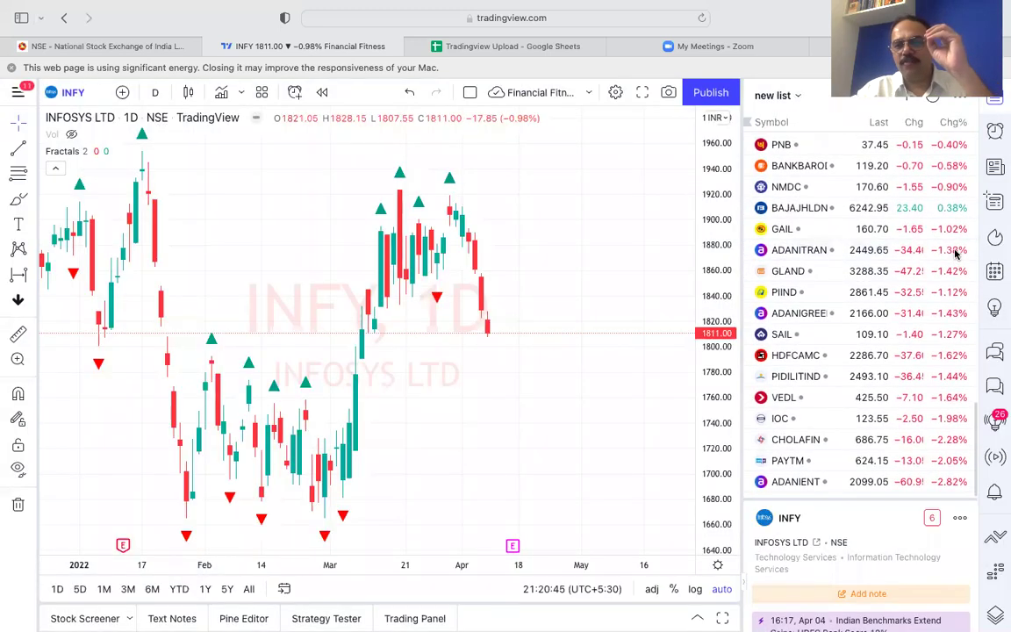
pyautogui.scroll(-10, 957, 254)
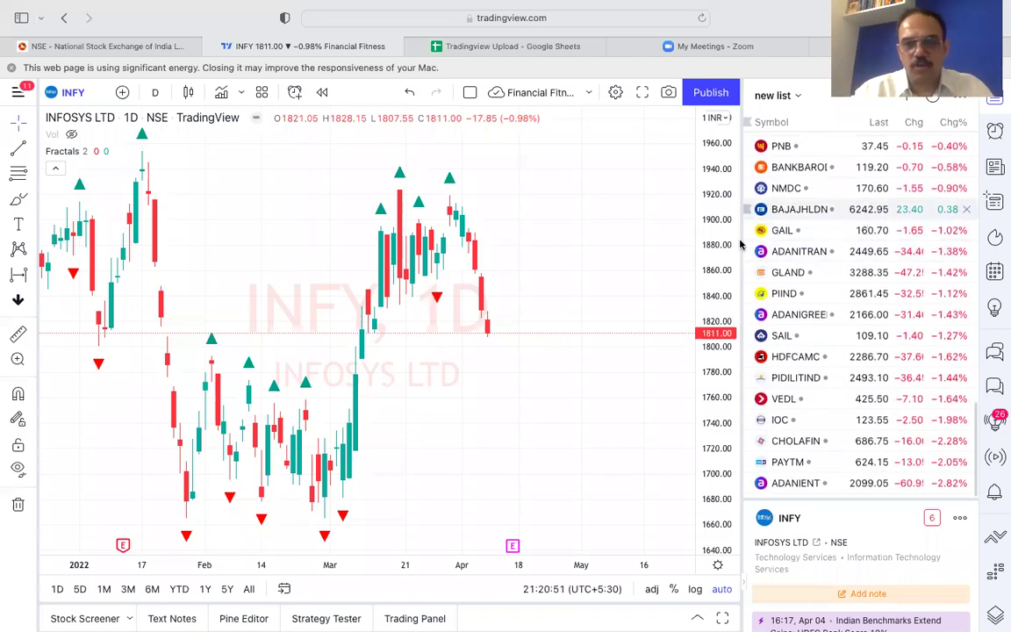
# Switch the displayed watchlist to the NIFTY 50 list.
pyautogui.moveTo(725, 7)
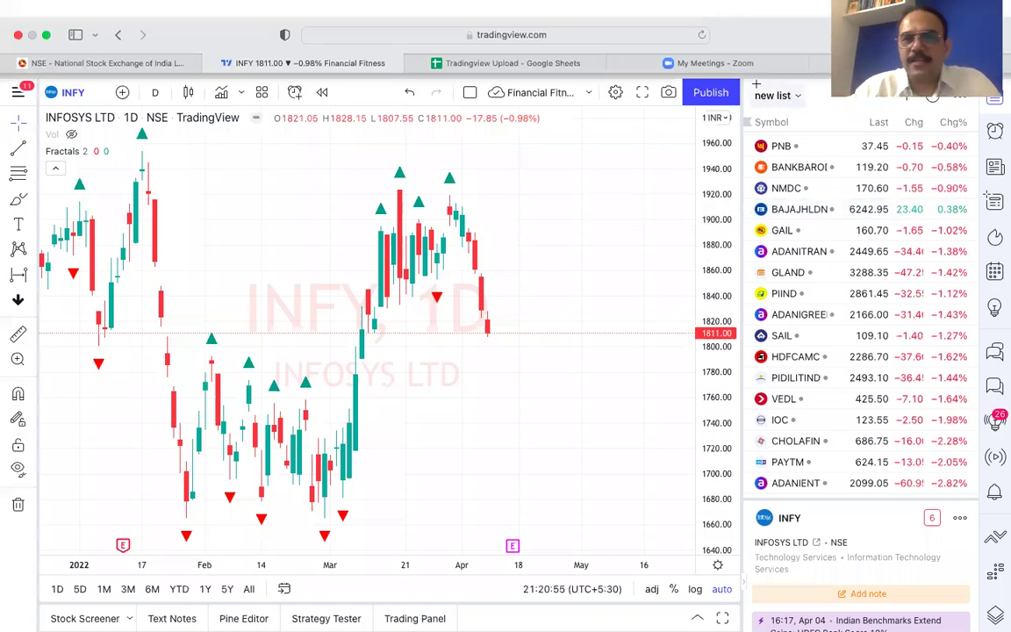
pyautogui.click(799, 95)
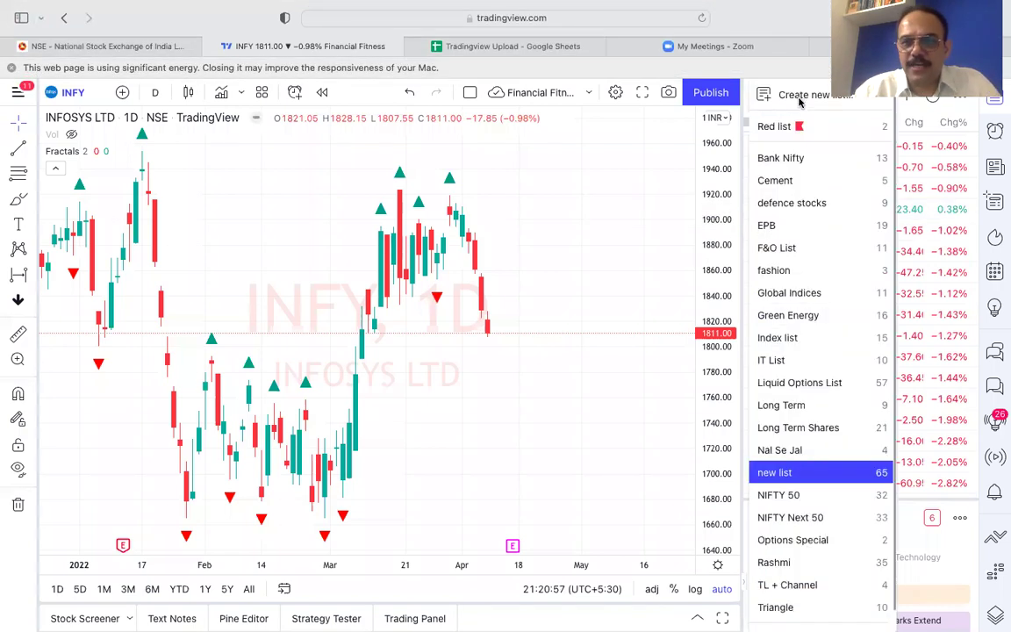
pyautogui.click(813, 495)
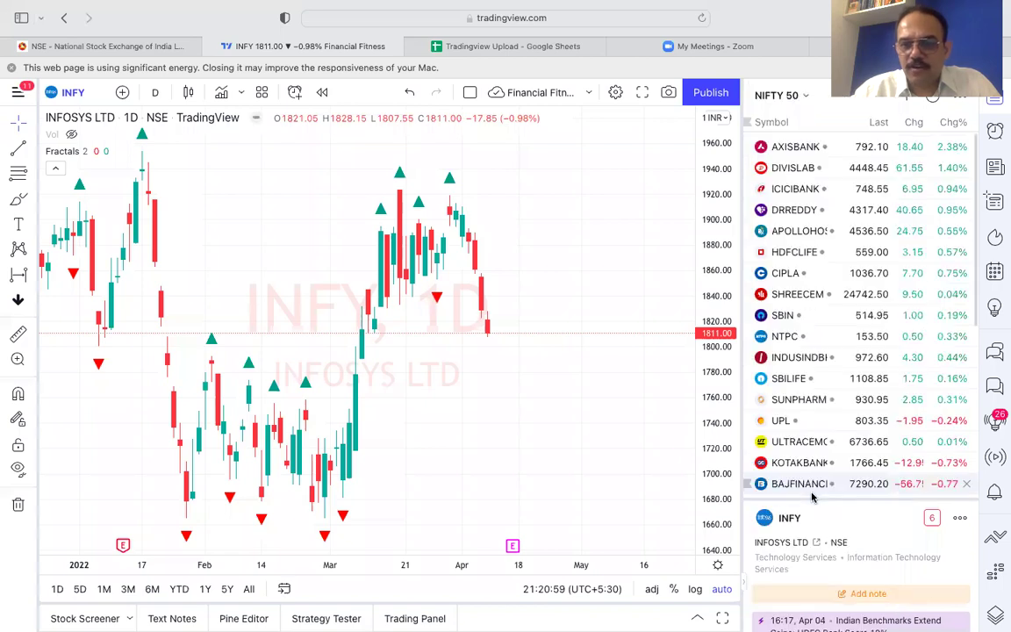
# Delete the watchlist named "new list" and confirm its removal.
pyautogui.click(790, 95)
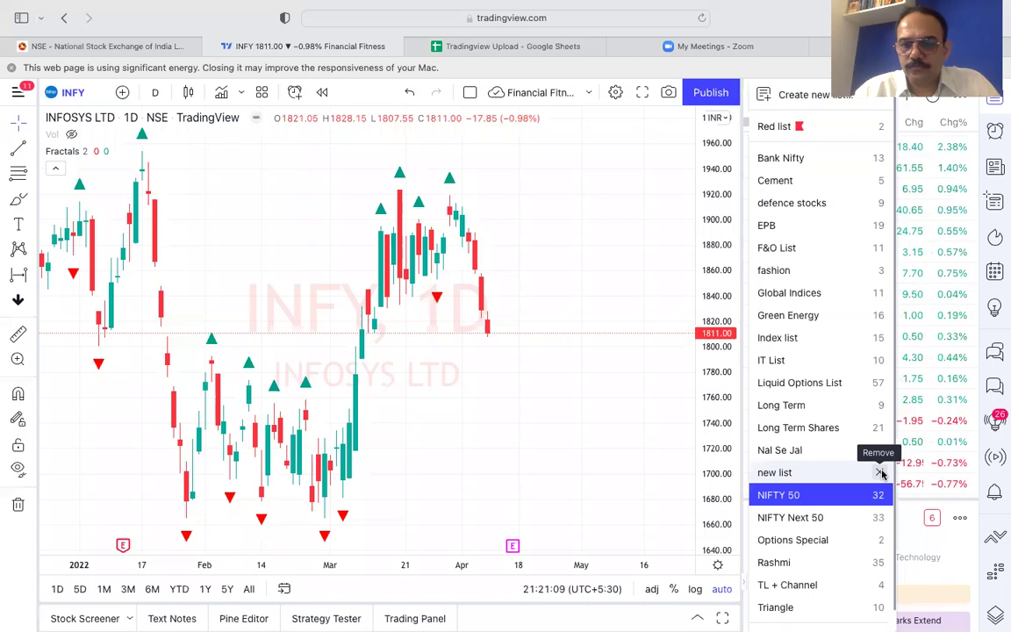
pyautogui.click(882, 473)
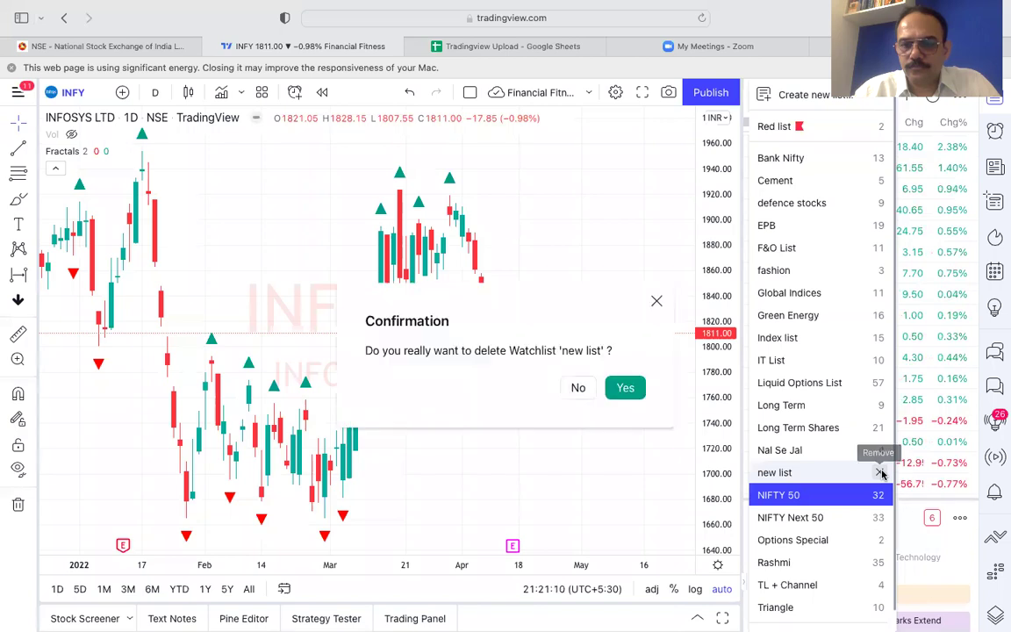
pyautogui.click(627, 388)
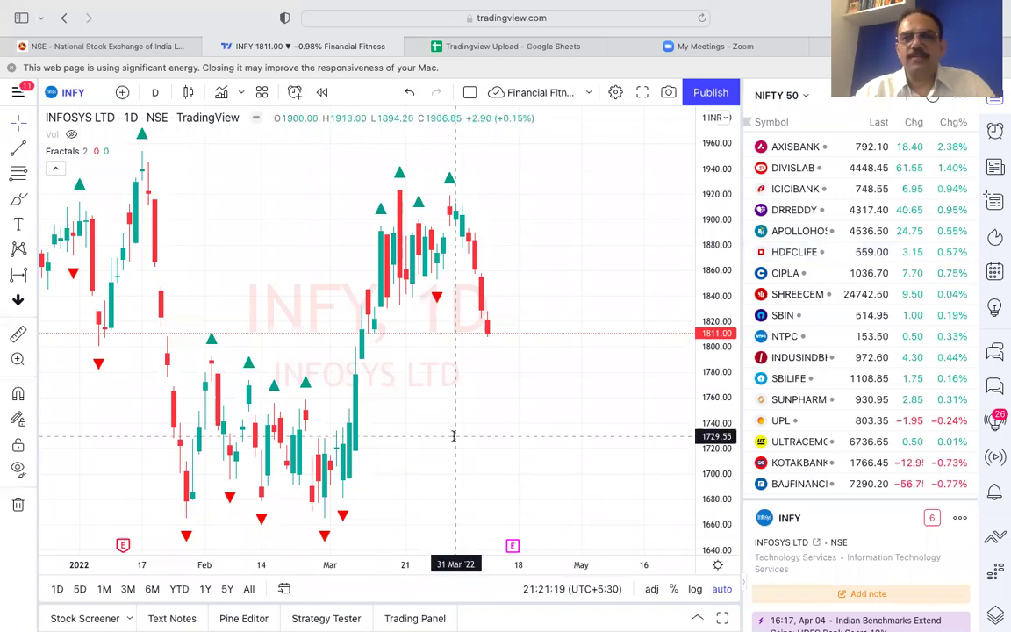
pyautogui.click(804, 96)
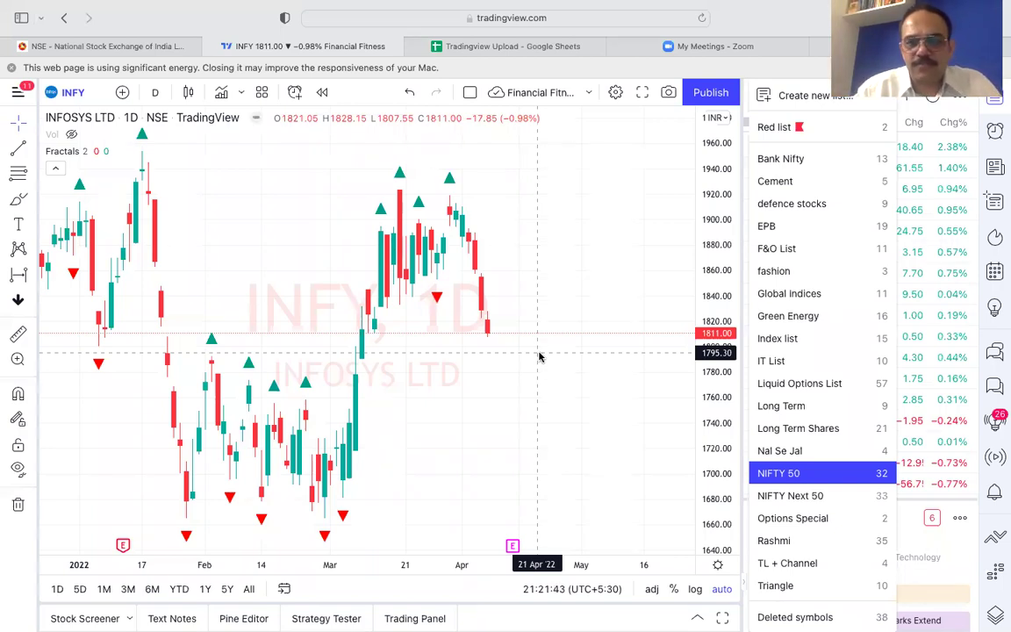
pyautogui.click(643, 165)
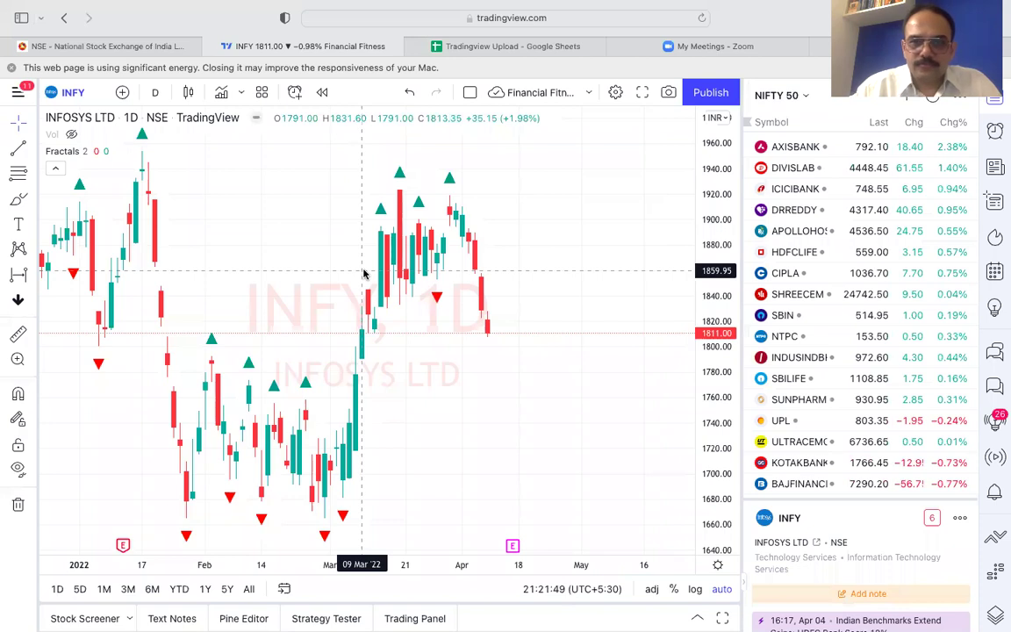
pyautogui.click(806, 95)
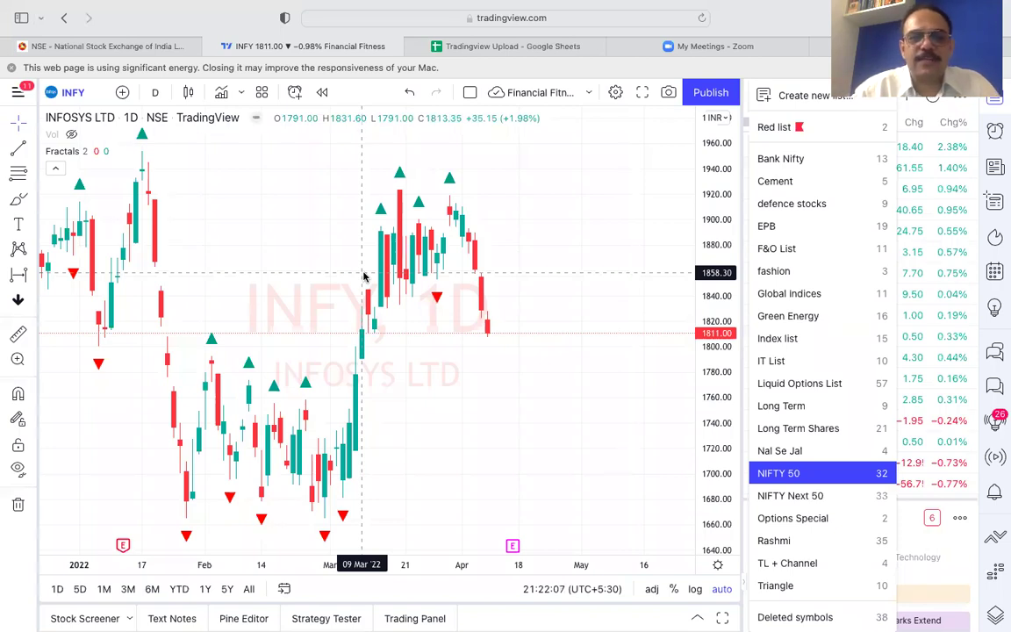
pyautogui.click(661, 343)
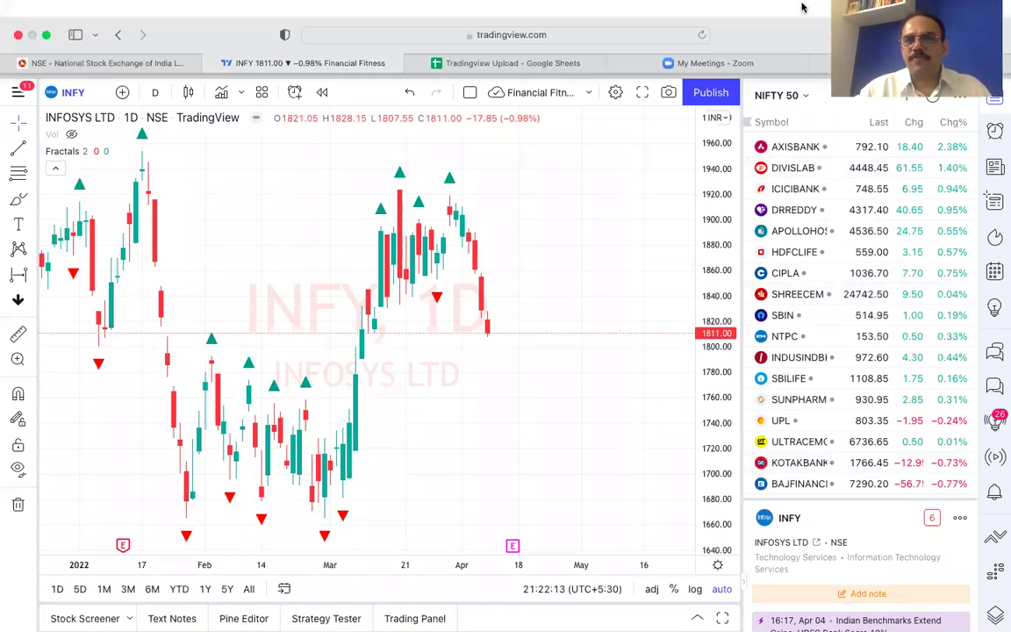
# Switch the displayed watchlist to NIFTY Next 50 and open the ZYDUSLIFE chart.
pyautogui.click(804, 94)
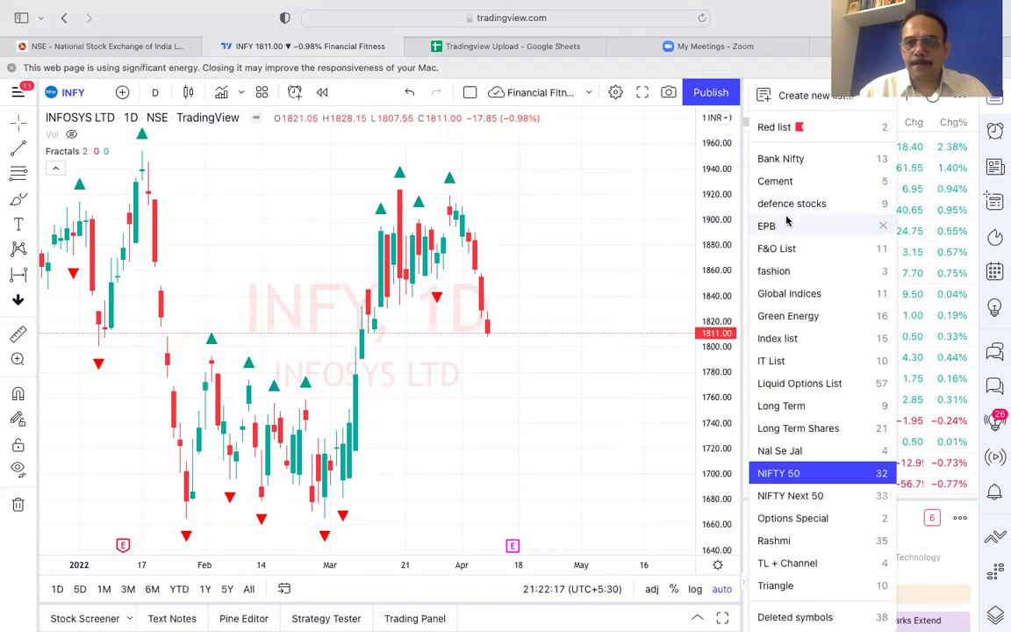
pyautogui.click(794, 497)
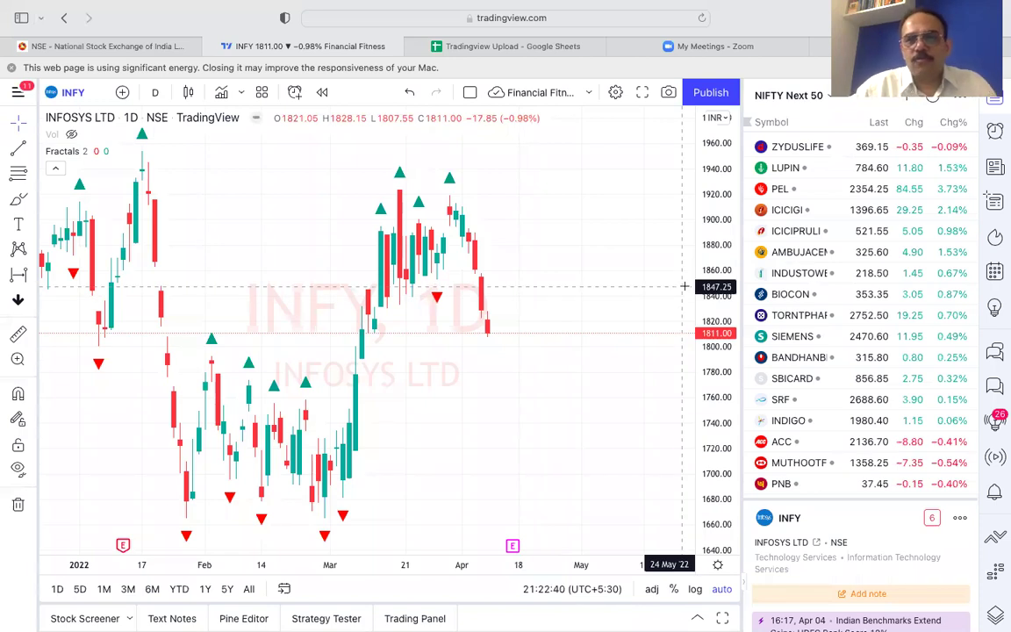
pyautogui.click(808, 147)
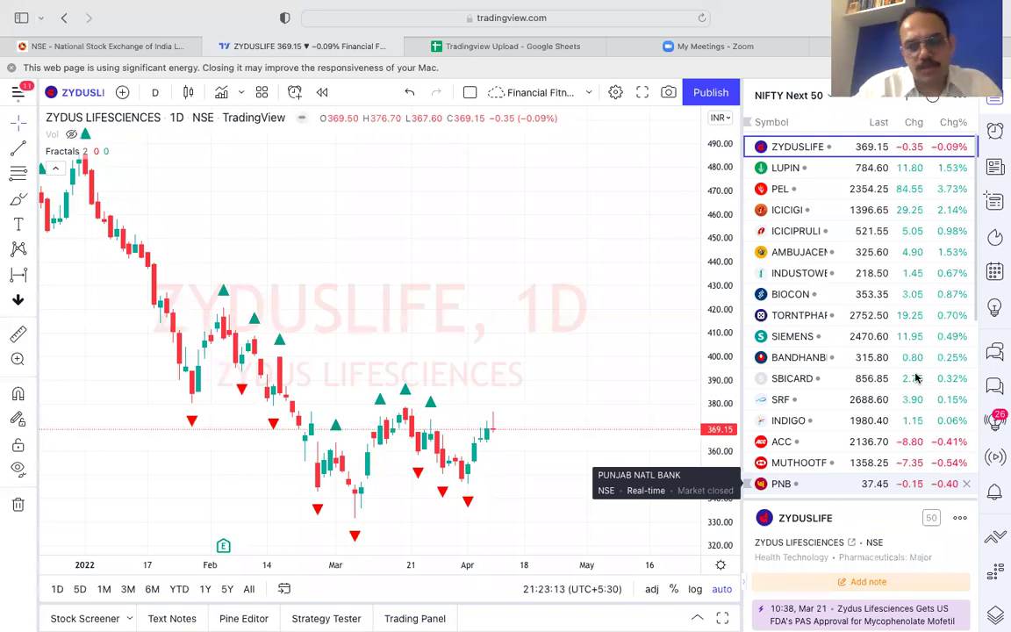
# Add a vertical line at 26 Apr '22 on the ZYDUSLIFE daily chart, between the last candle and the upcoming earnings marker.
pyautogui.hscroll(3, 516, 395)
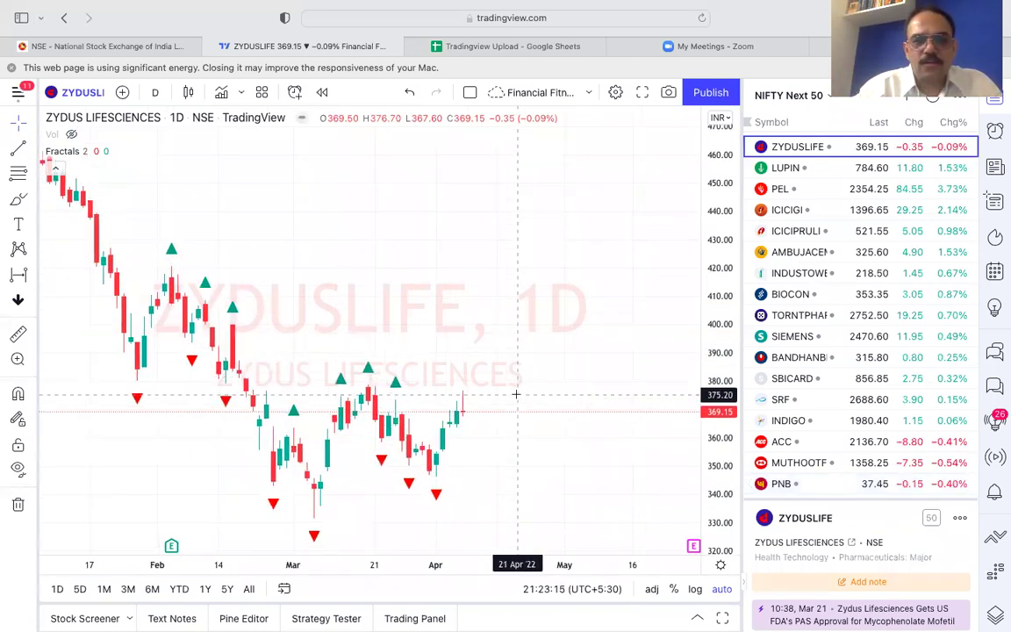
pyautogui.hscroll(2, 516, 394)
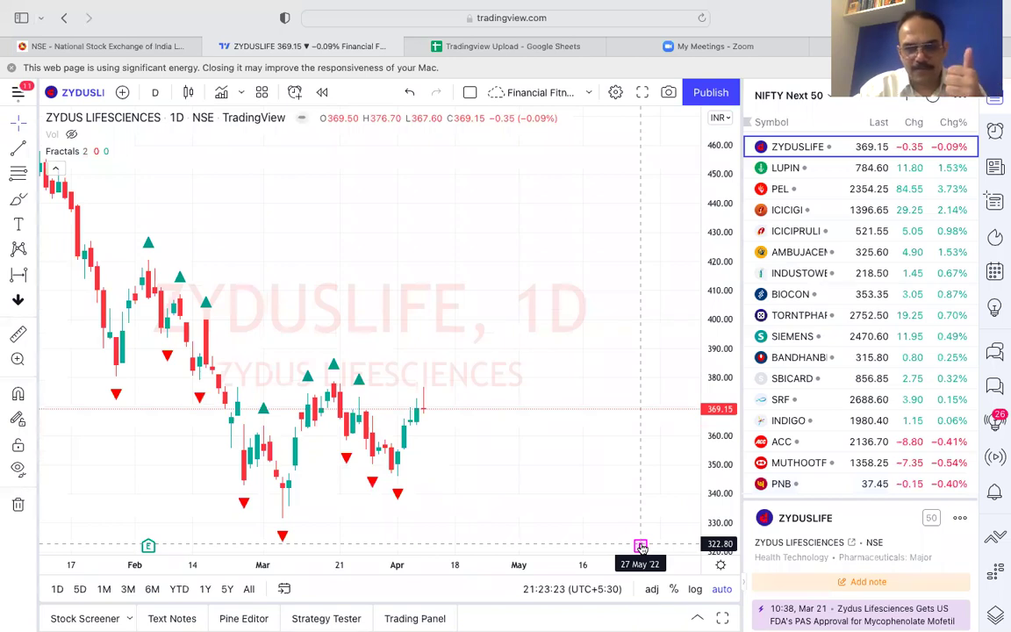
pyautogui.scroll(3, 671, 299)
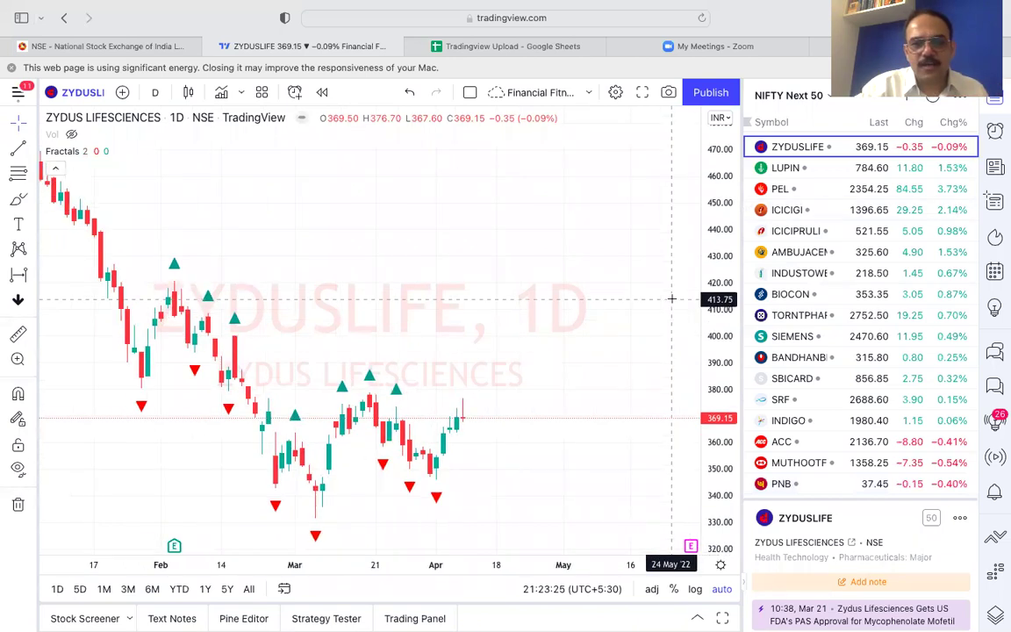
pyautogui.scroll(2, 671, 298)
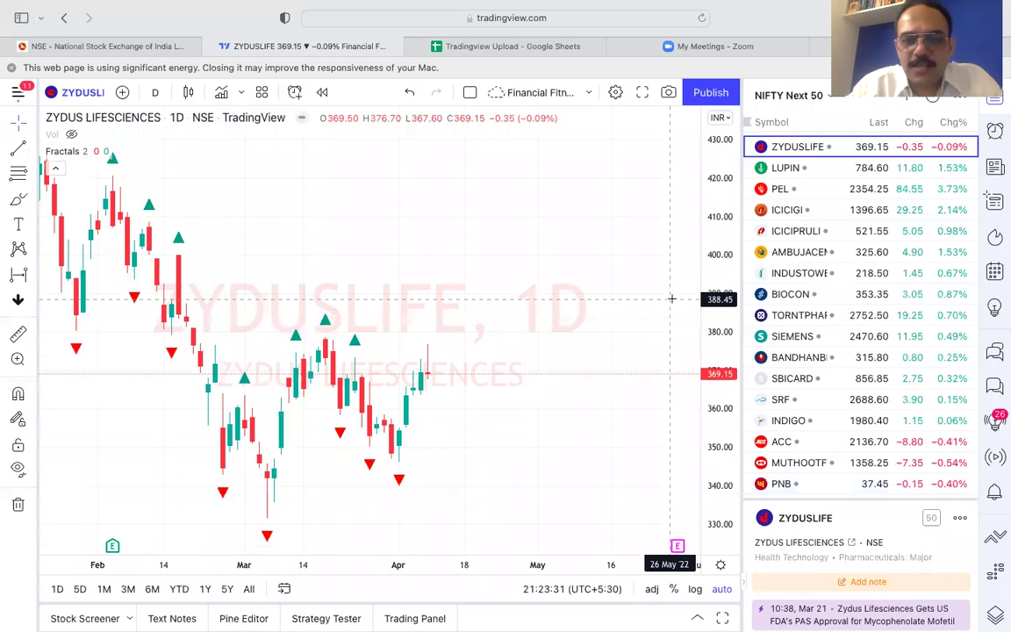
pyautogui.scroll(-1, 671, 298)
pyautogui.hscroll(2, 671, 299)
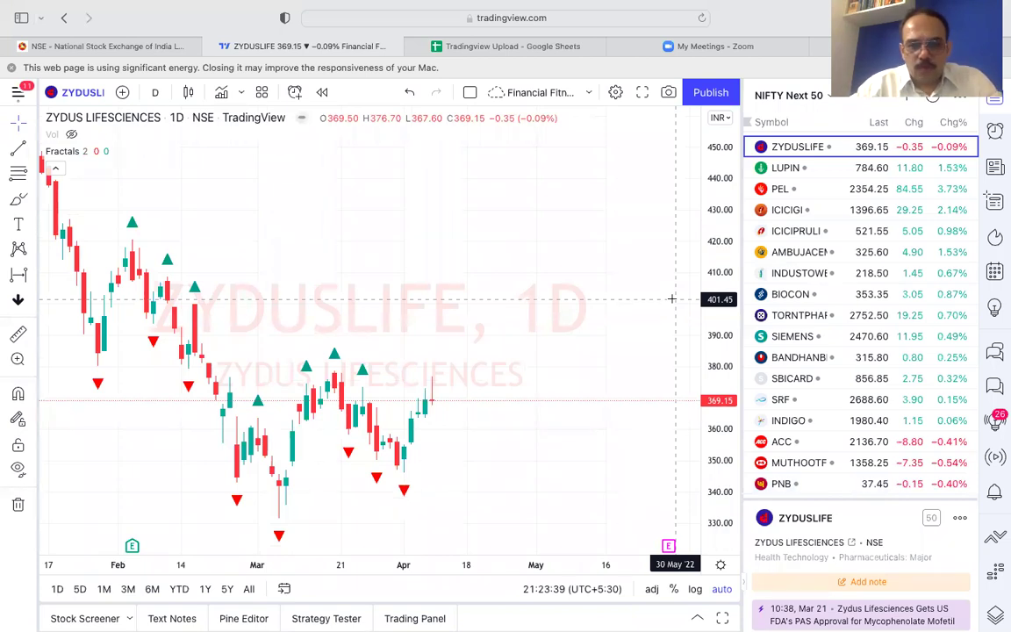
pyautogui.hscroll(-2, 671, 299)
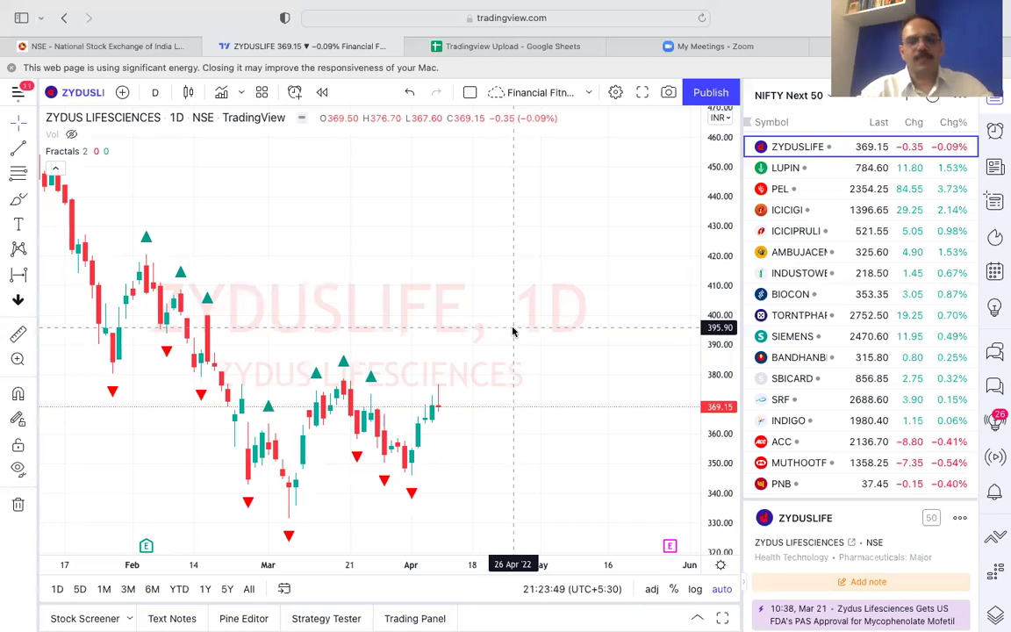
pyautogui.hotkey('alt', 'v')
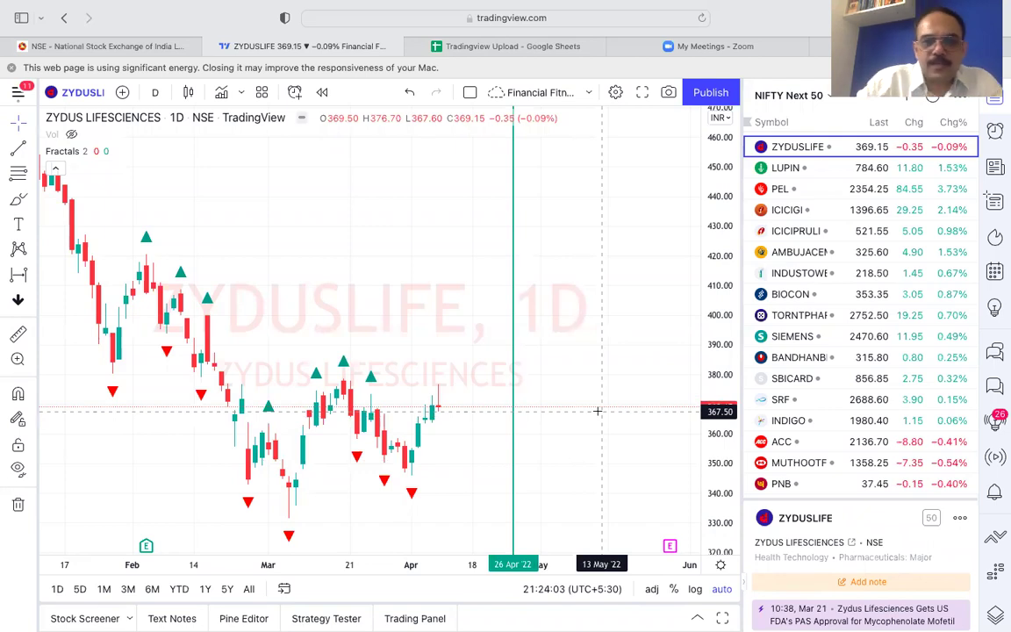
# Mark the previous ZYDUSLIFE earnings date, 03 Feb '22, with a vertical line.
pyautogui.scroll(-5, 597, 411)
pyautogui.scroll(4, 596, 411)
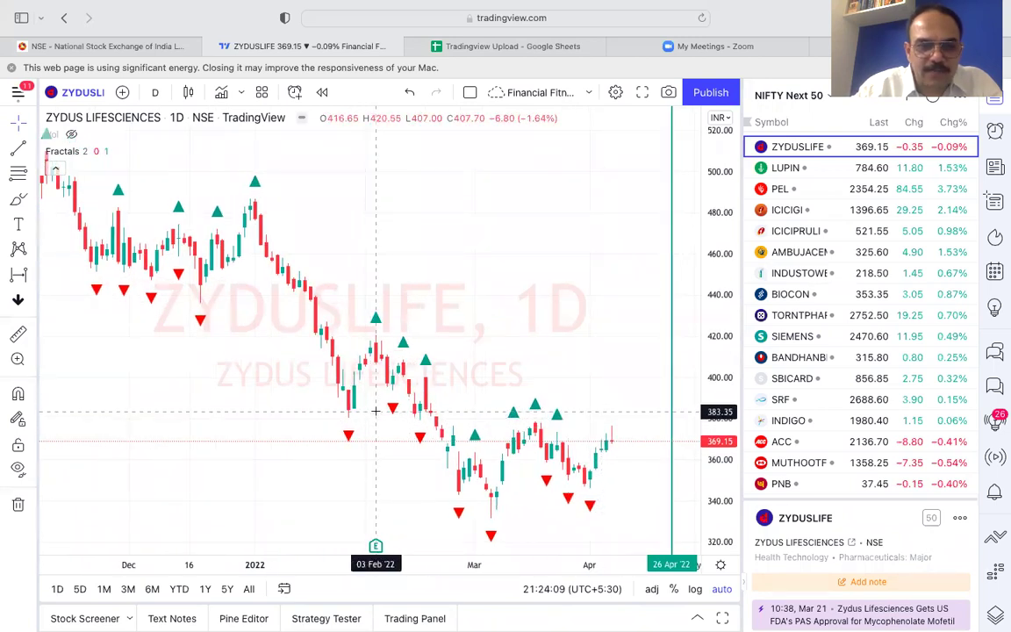
pyautogui.hotkey('alt', 'v')
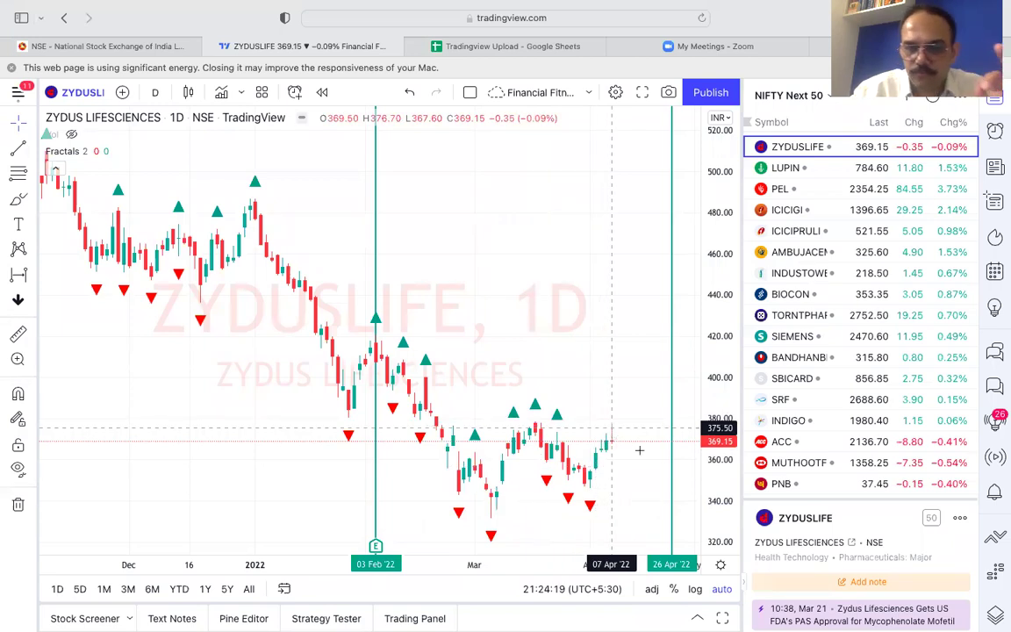
# Mark the upcoming ZYDUSLIFE earnings date, 27 May '22, with a vertical line.
pyautogui.hscroll(3, 645, 459)
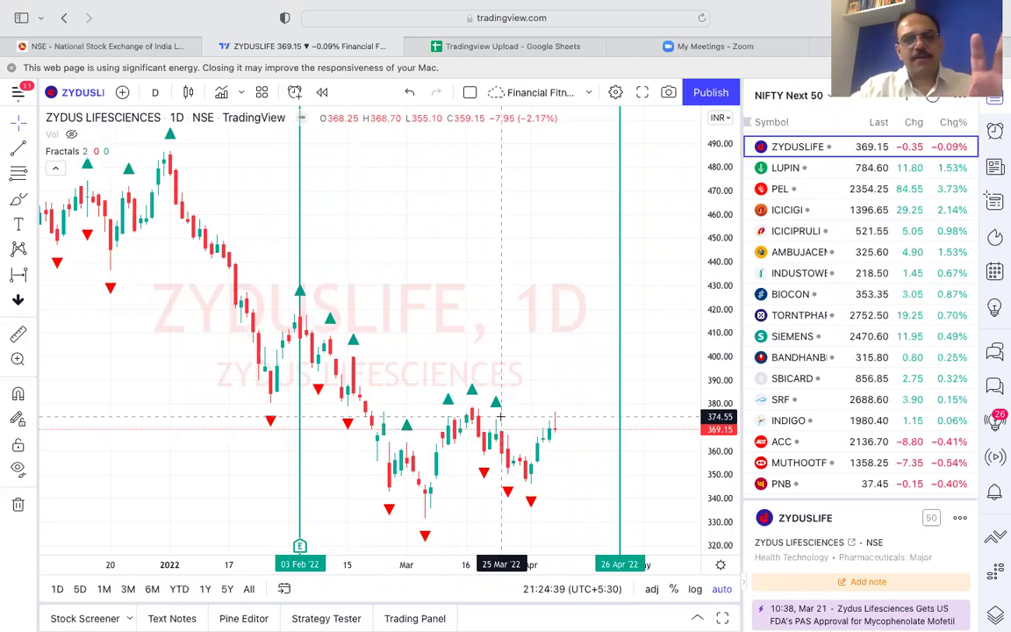
pyautogui.hscroll(5, 500, 418)
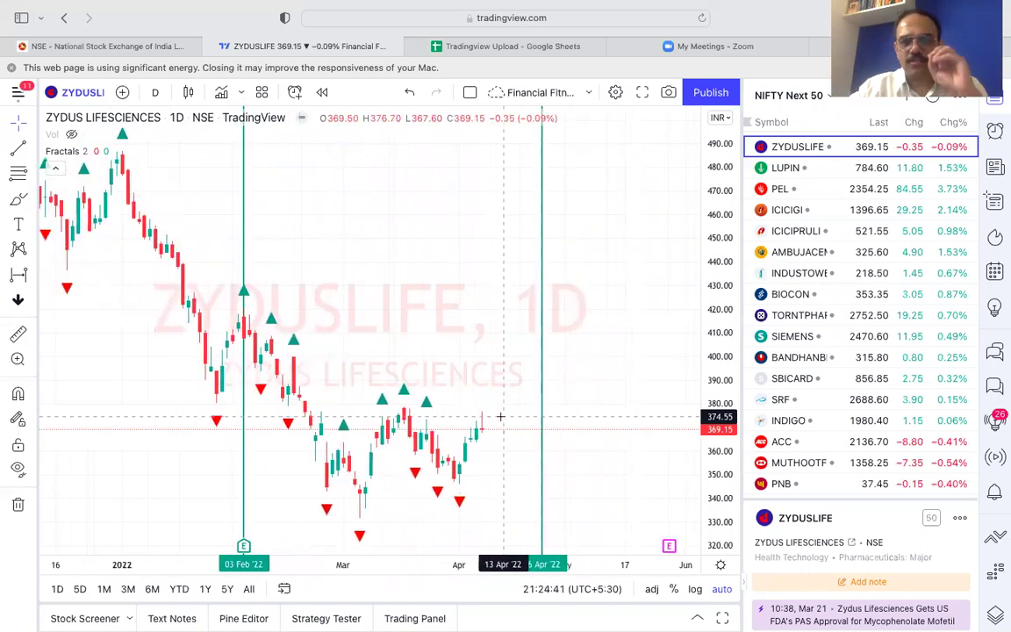
pyautogui.hscroll(2, 500, 418)
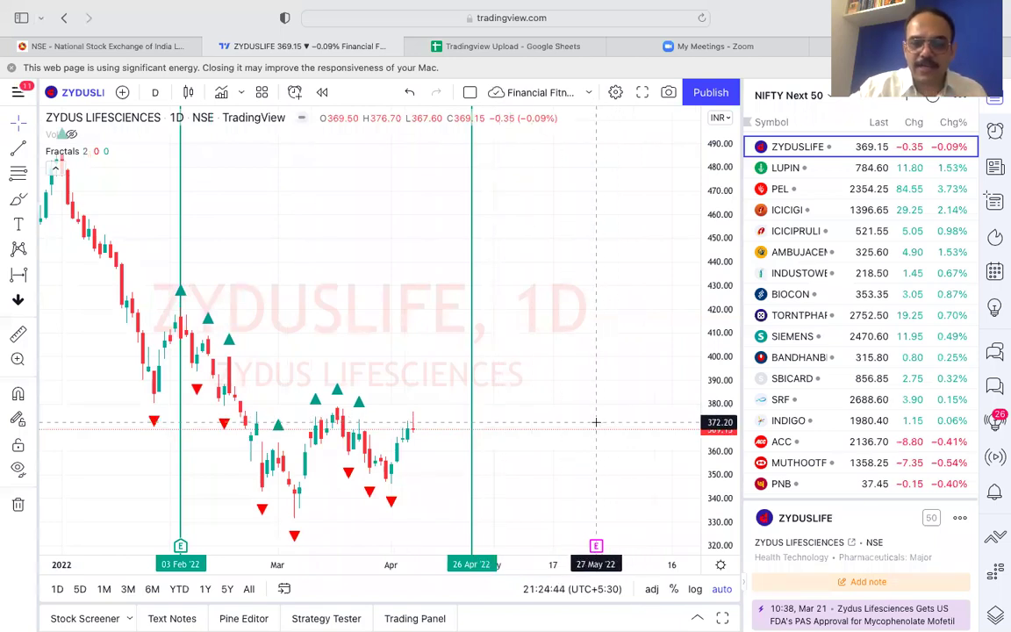
pyautogui.click(596, 331)
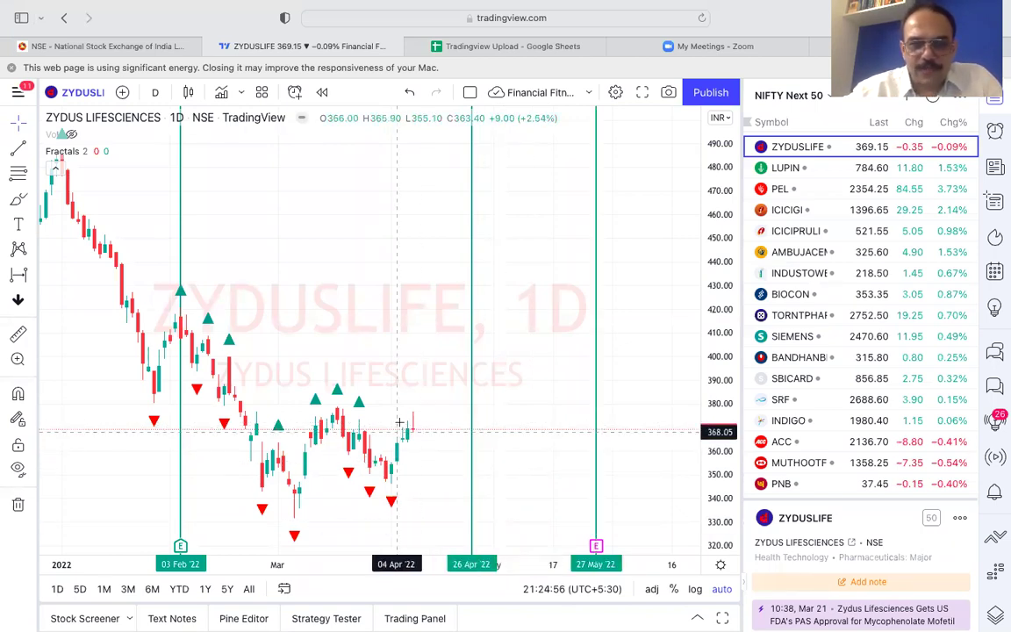
pyautogui.click(472, 414)
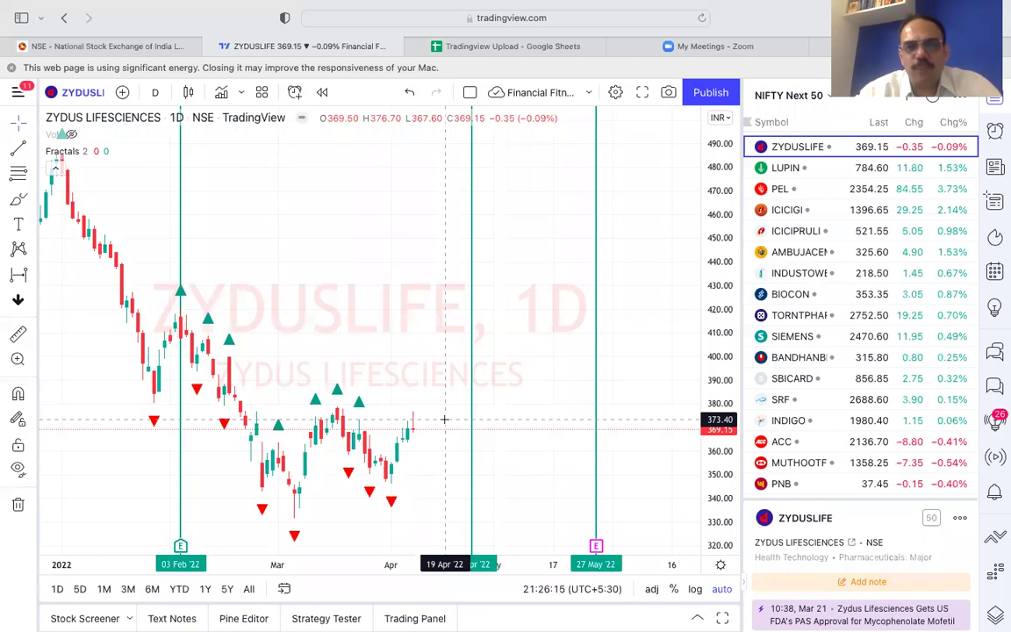
# Open the LUPIN chart and add vertical lines at the 03 Feb '22 and 18 May '22 earnings dates and at 18 Apr '22.
pyautogui.click(791, 169)
pyautogui.hscroll(-3, 498, 390)
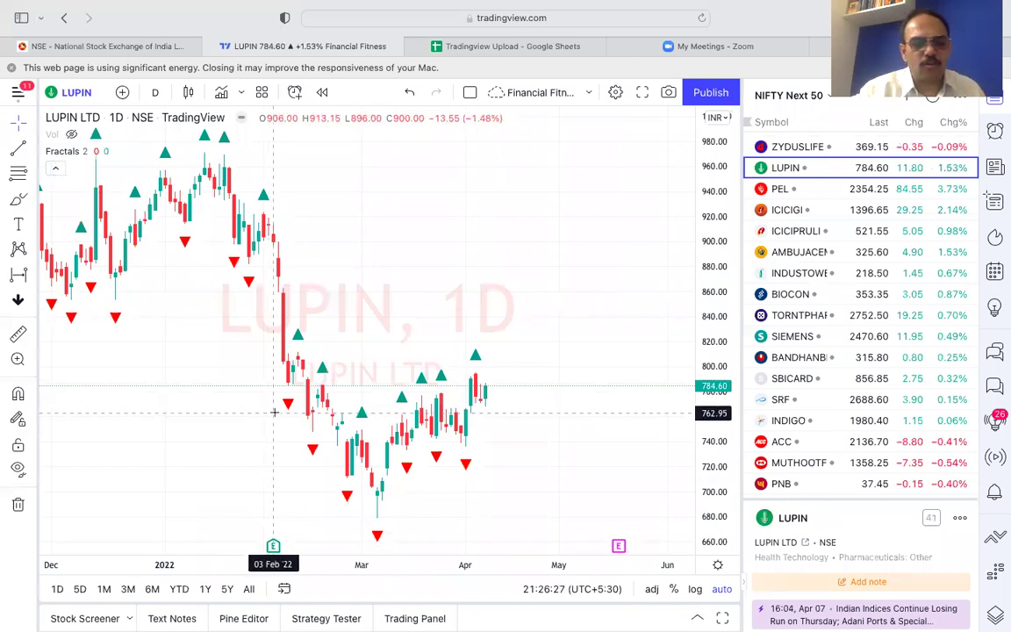
pyautogui.click(273, 331)
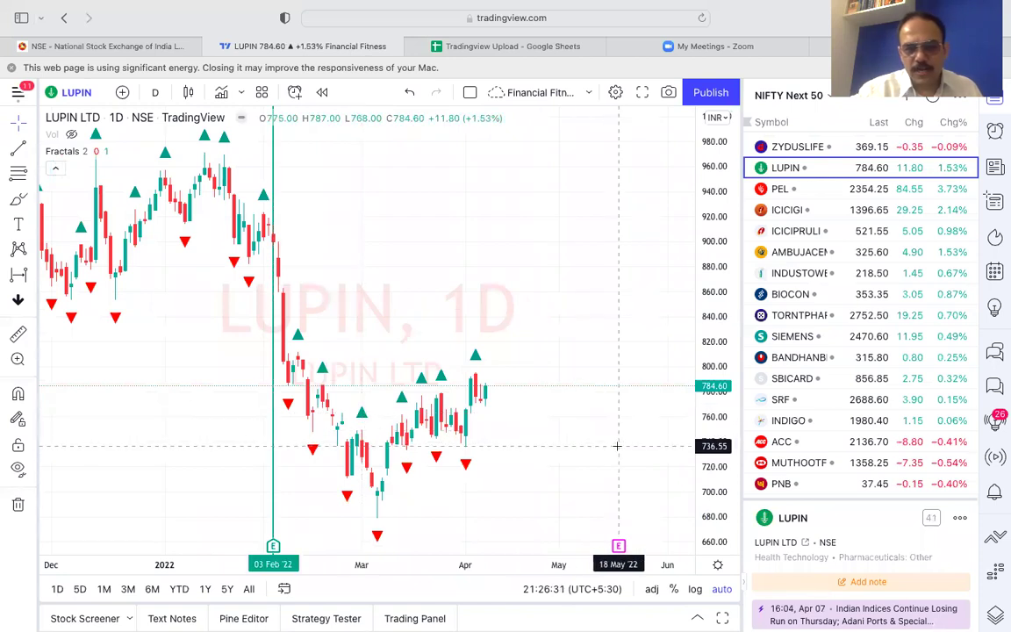
pyautogui.click(618, 446)
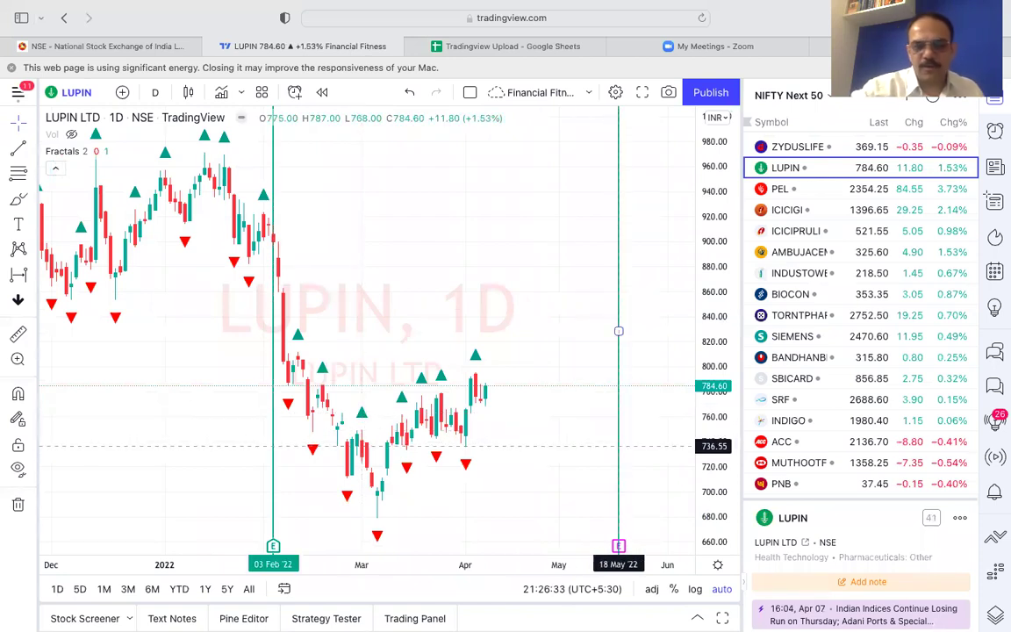
pyautogui.click(507, 452)
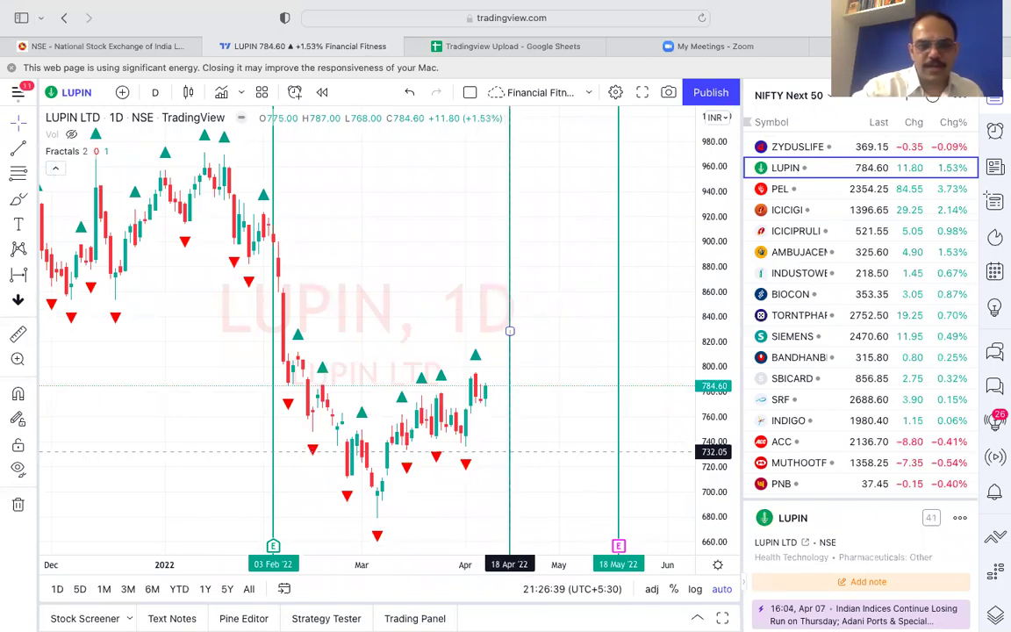
pyautogui.click(437, 401)
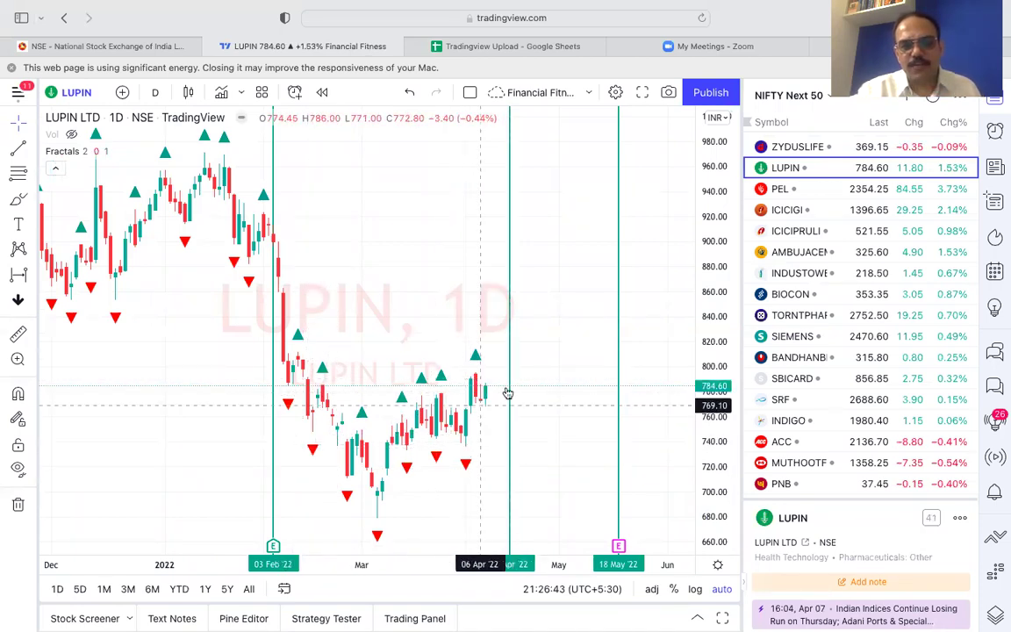
pyautogui.scroll(5, 598, 436)
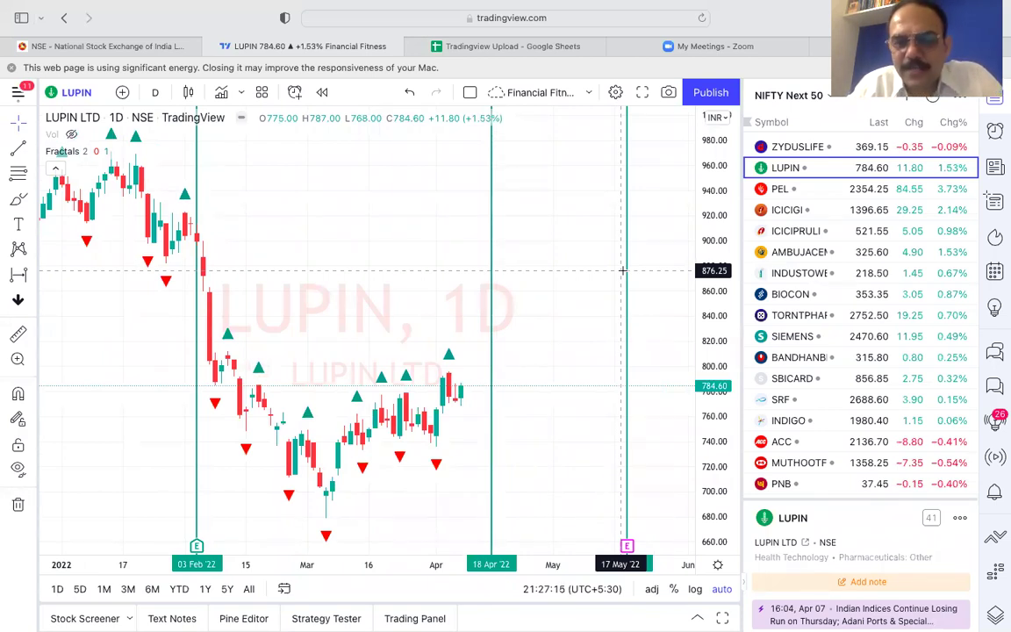
# Open the PEL chart and add vertical lines at the 10 Feb '22 and 16 May '22 earnings dates and at 13 Apr '22.
pyautogui.press('Down')
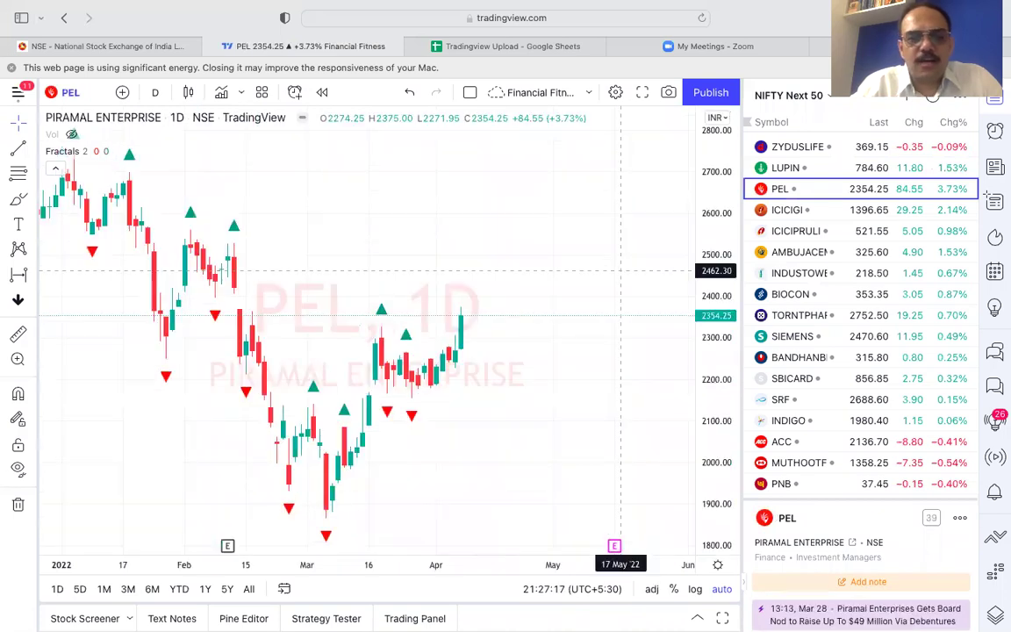
pyautogui.scroll(2, 547, 376)
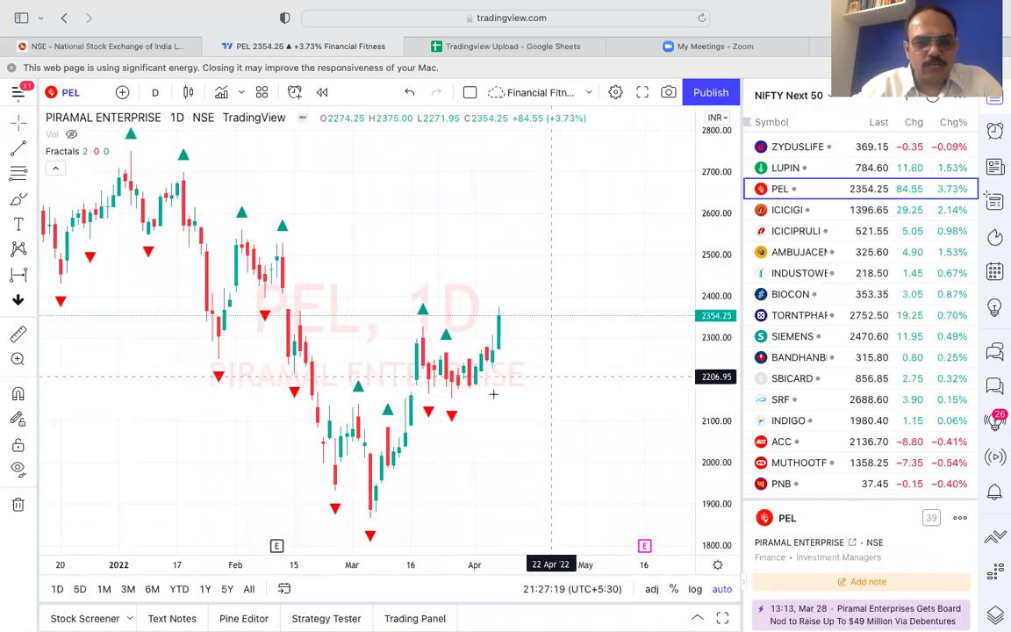
pyautogui.hotkey('alt', 'v')
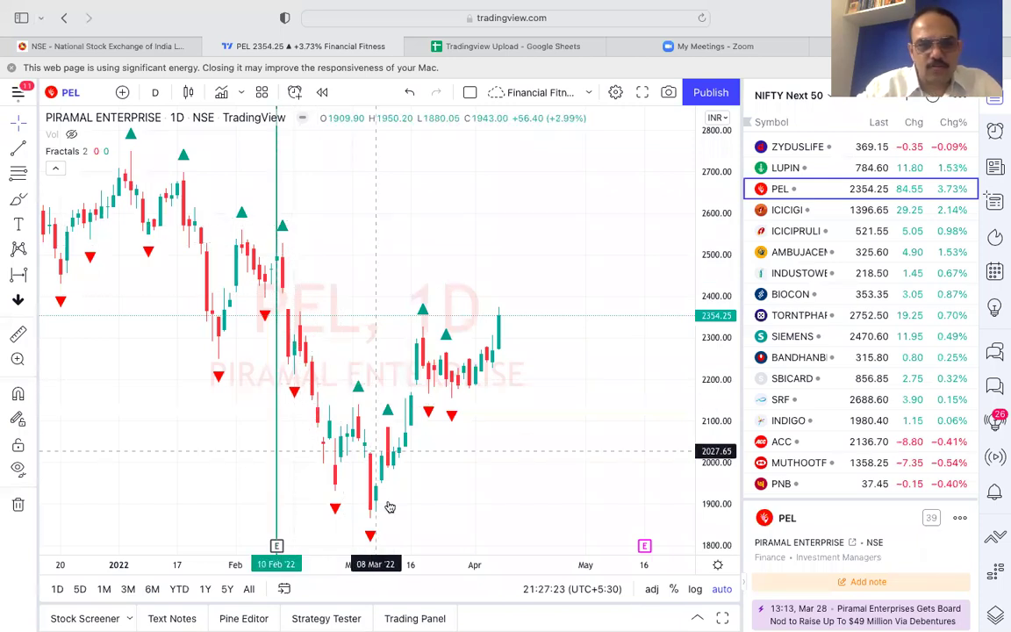
pyautogui.click(645, 426)
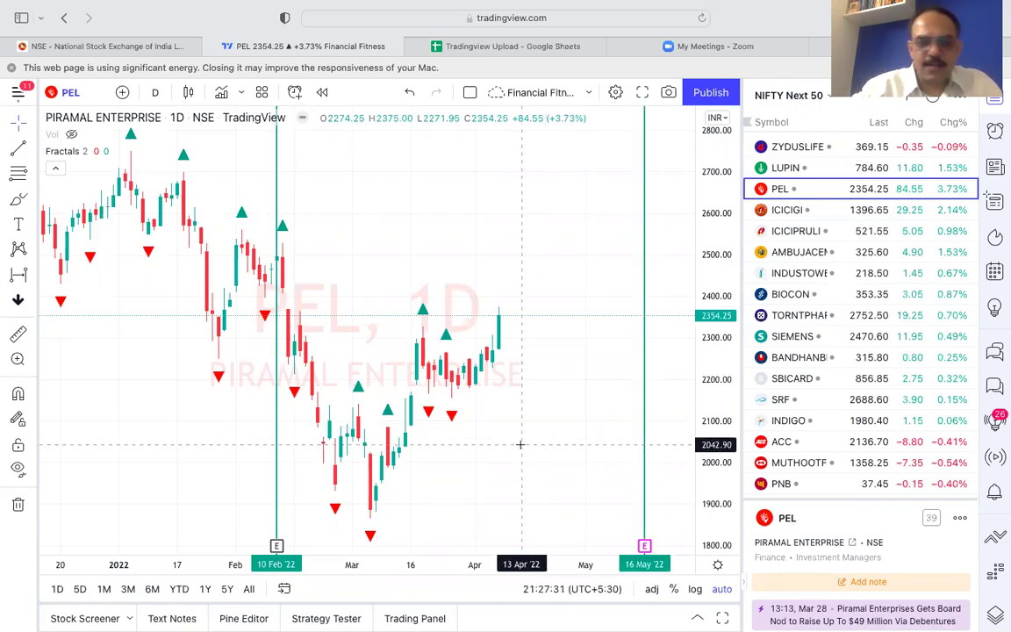
pyautogui.click(521, 331)
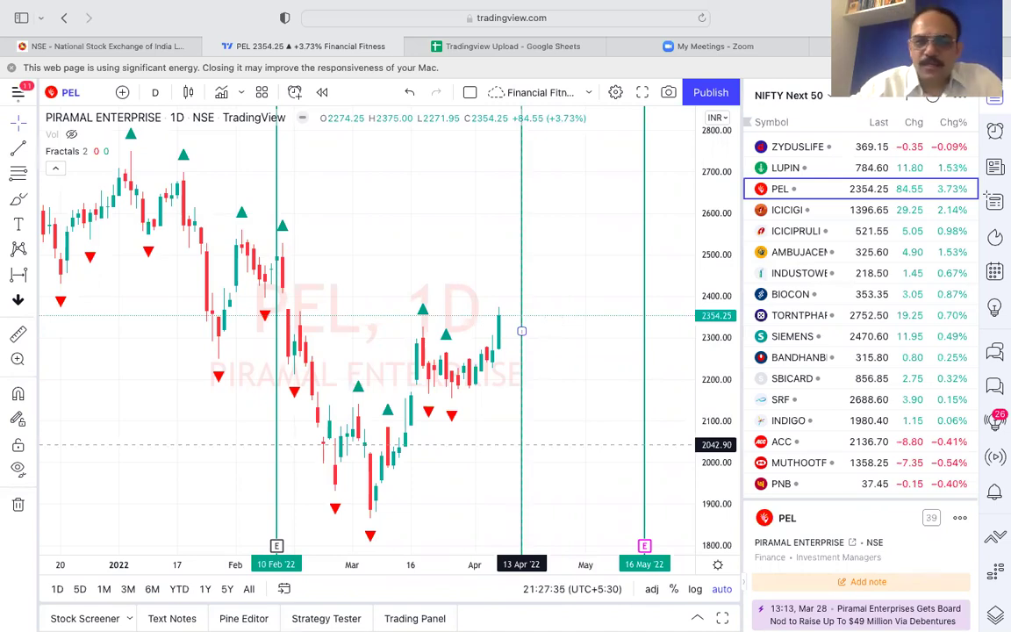
# Open the ICICIGI chart and add a vertical line at 20 Jan '22, just after the previous earnings marker.
pyautogui.press('Down')
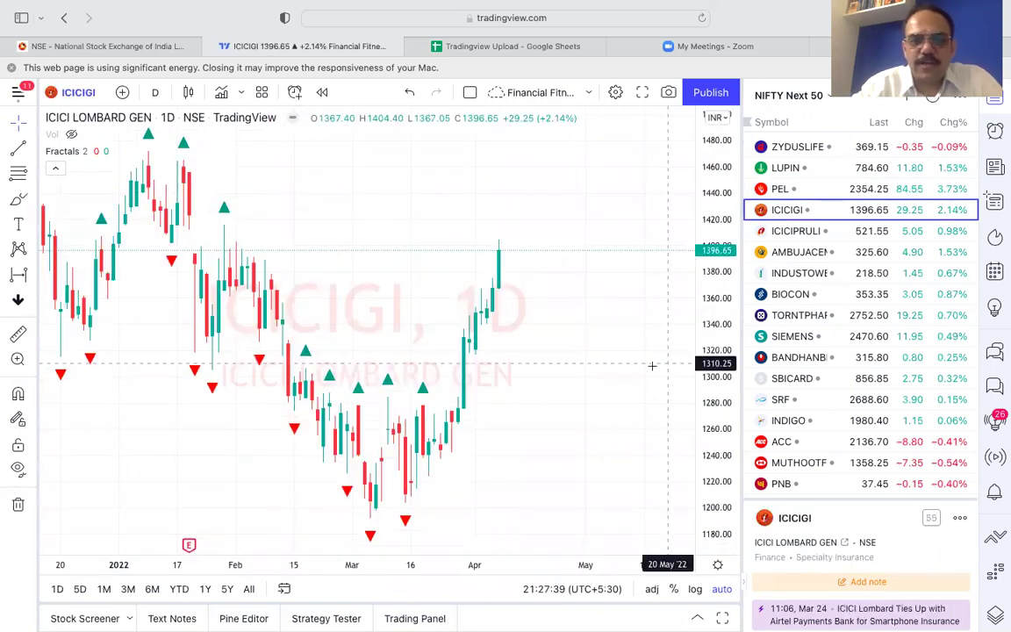
pyautogui.hscroll(5, 614, 369)
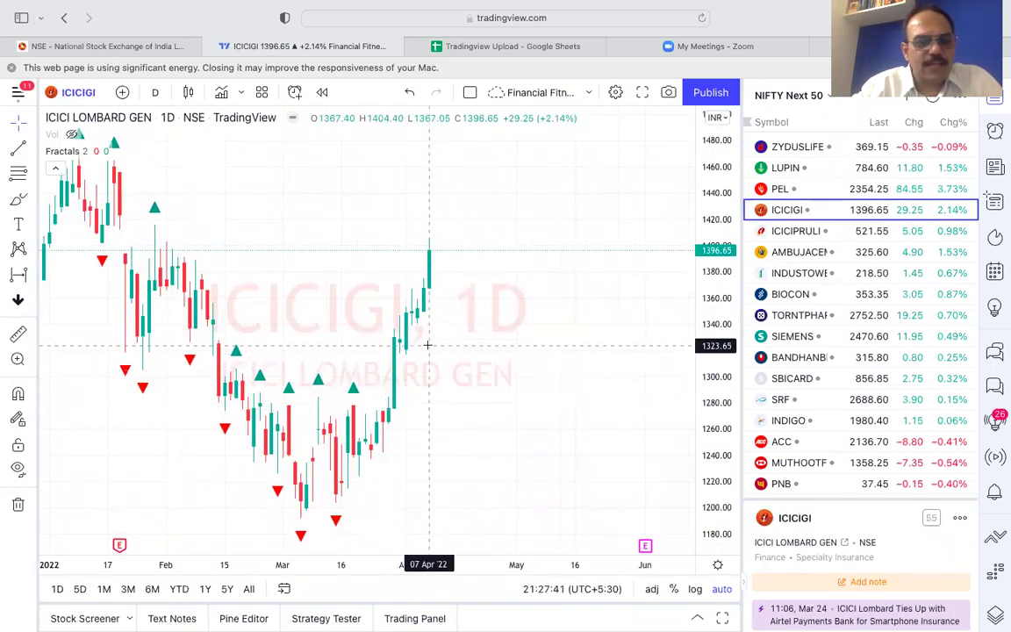
pyautogui.hscroll(-8, 428, 343)
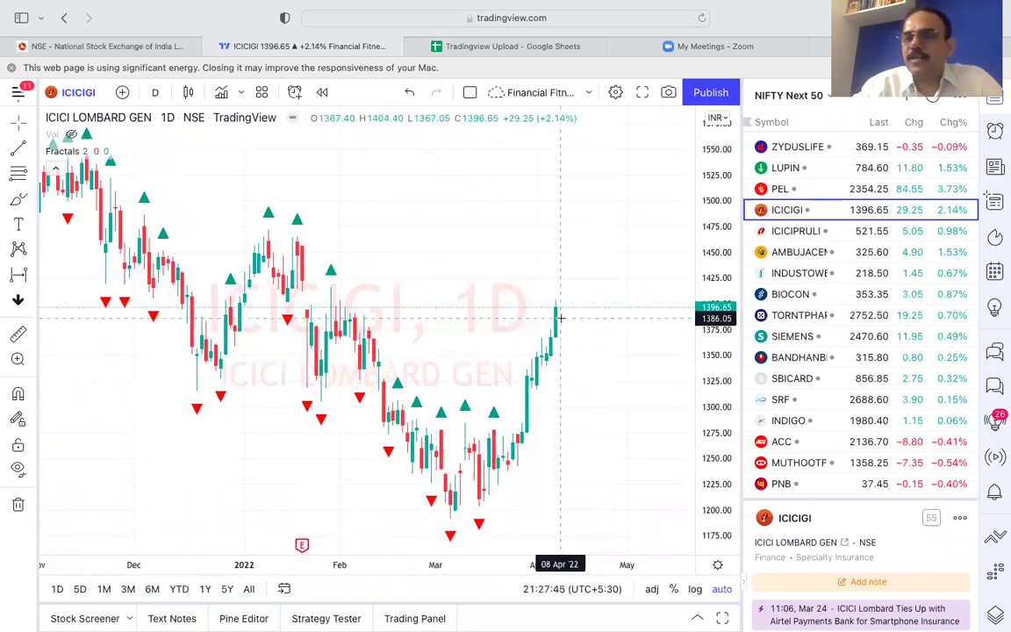
pyautogui.hscroll(5, 561, 316)
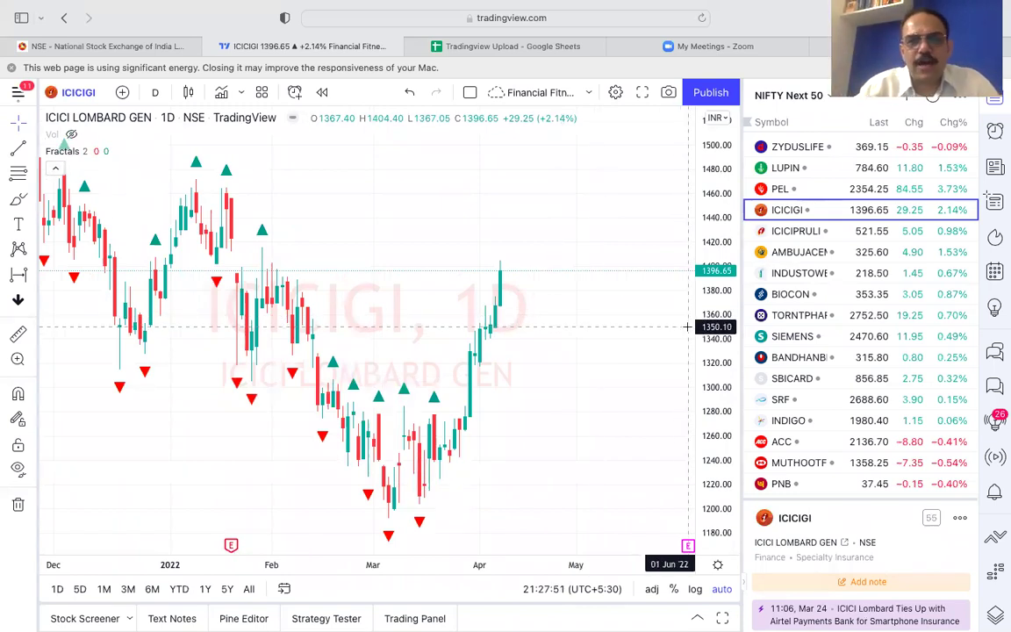
pyautogui.scroll(-2, 639, 327)
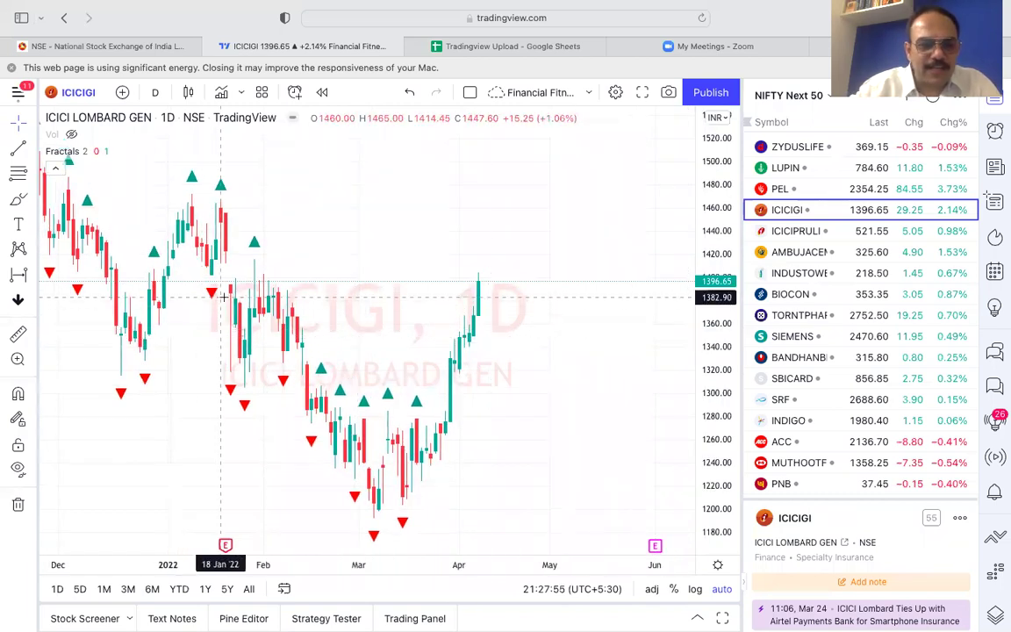
pyautogui.hotkey('alt', 'v')
pyautogui.click(230, 331)
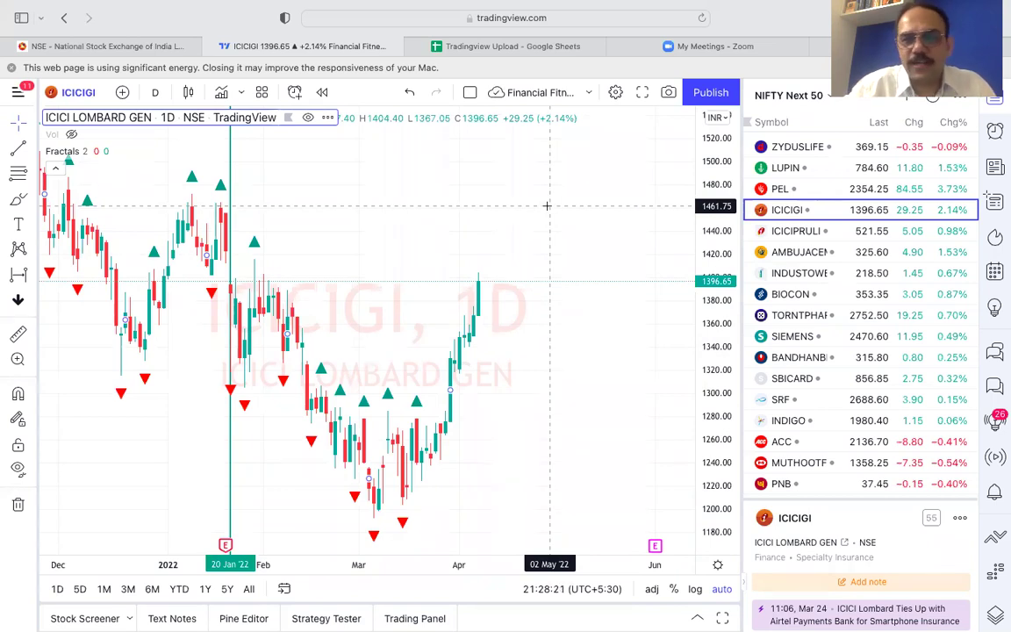
# Open the ICICIPRULI chart and add vertical lines at the 18 Jan '22 and 01 Jun '22 earnings dates and at 02 May '22.
pyautogui.press('Down')
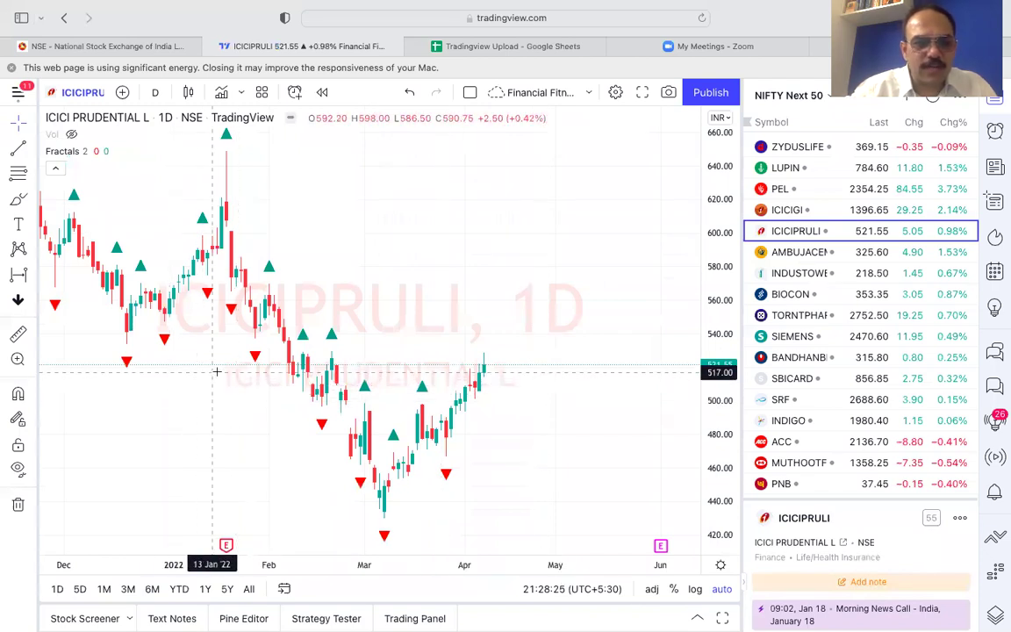
pyautogui.hotkey('alt', 'v')
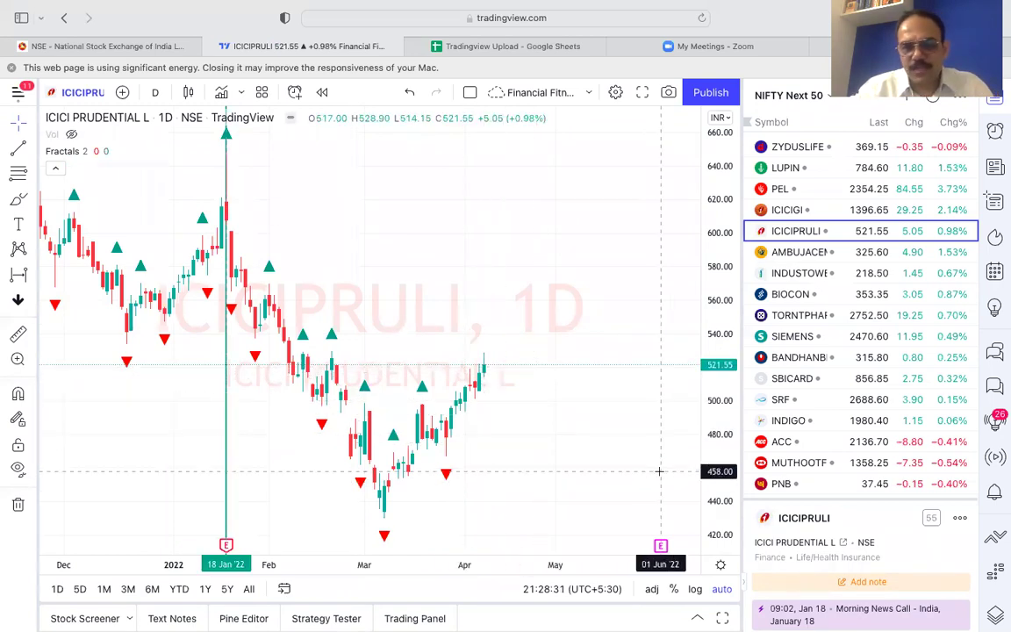
pyautogui.hotkey('alt', 'v')
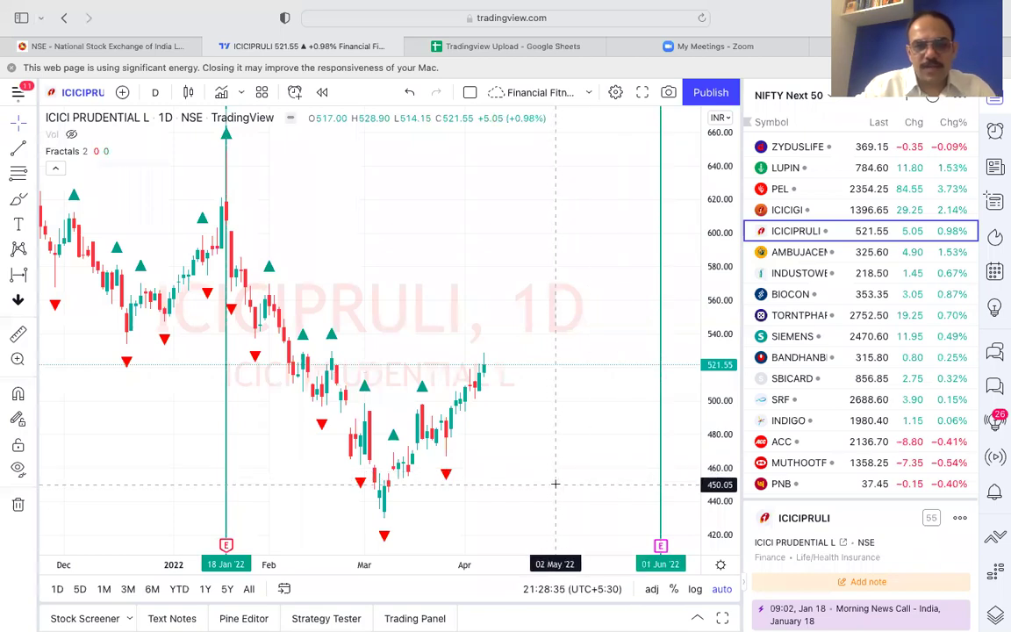
pyautogui.hotkey('alt', 'v')
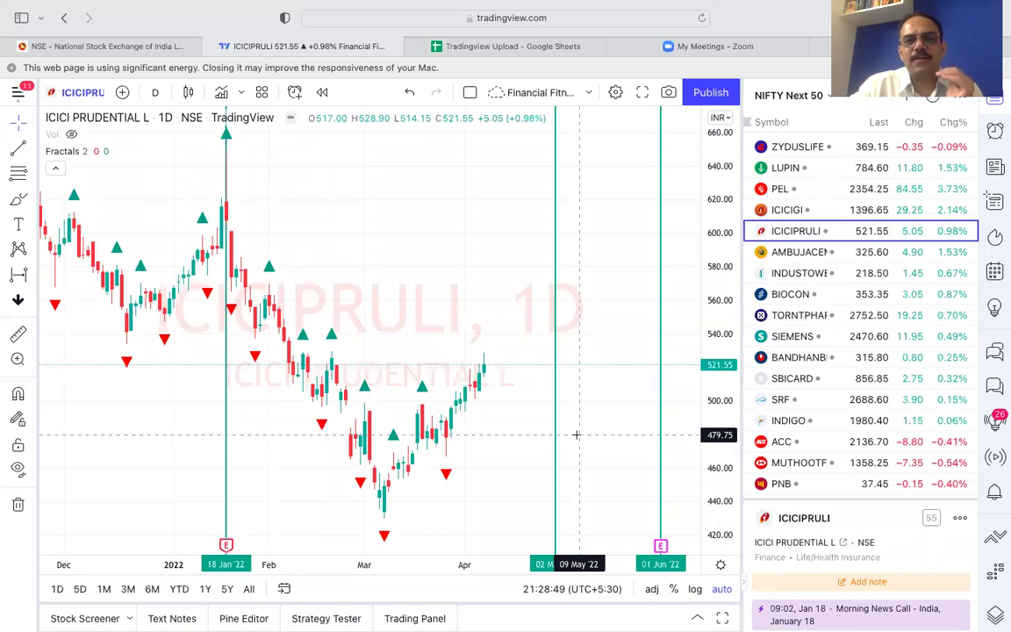
# On the AMBUJACEM chart, add vertical lines at 28 Apr '22 and 28 Mar '22 and a horizontal line at 314.80.
pyautogui.press('Down')
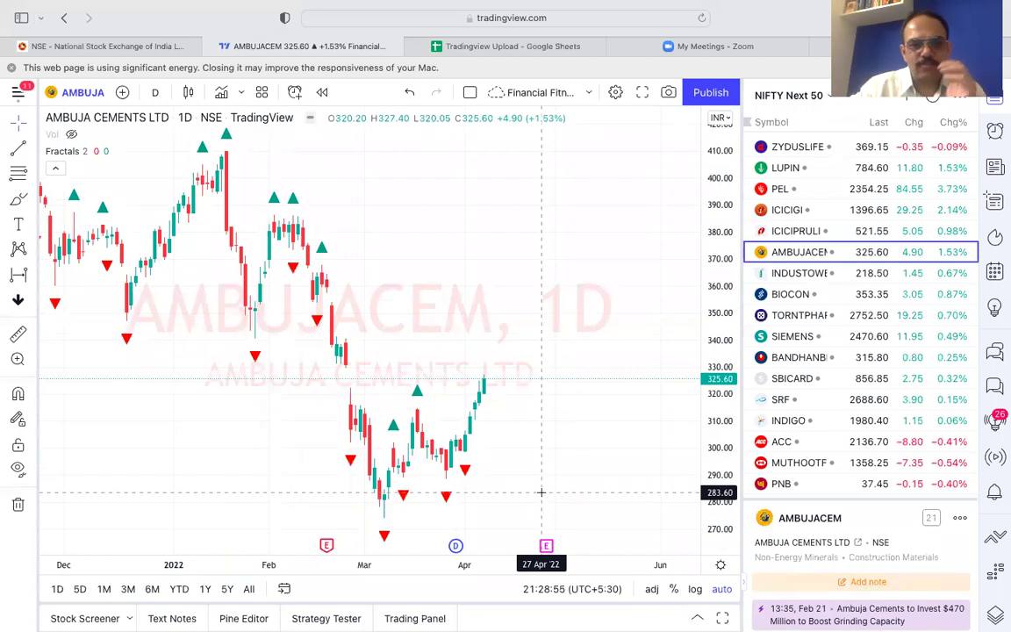
pyautogui.hscroll(3, 540, 493)
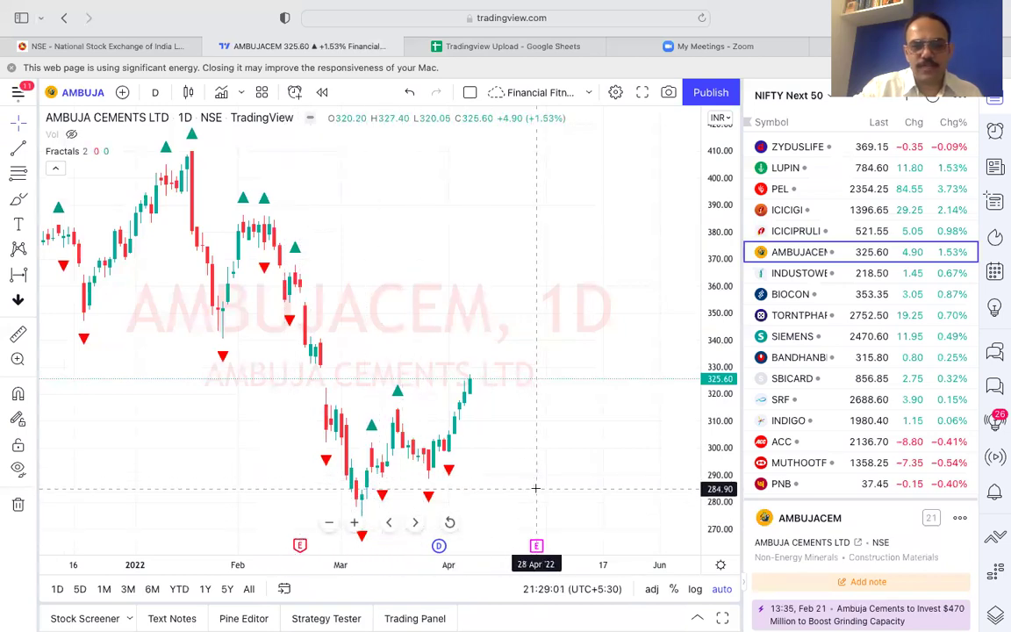
pyautogui.hotkey('alt', 'v')
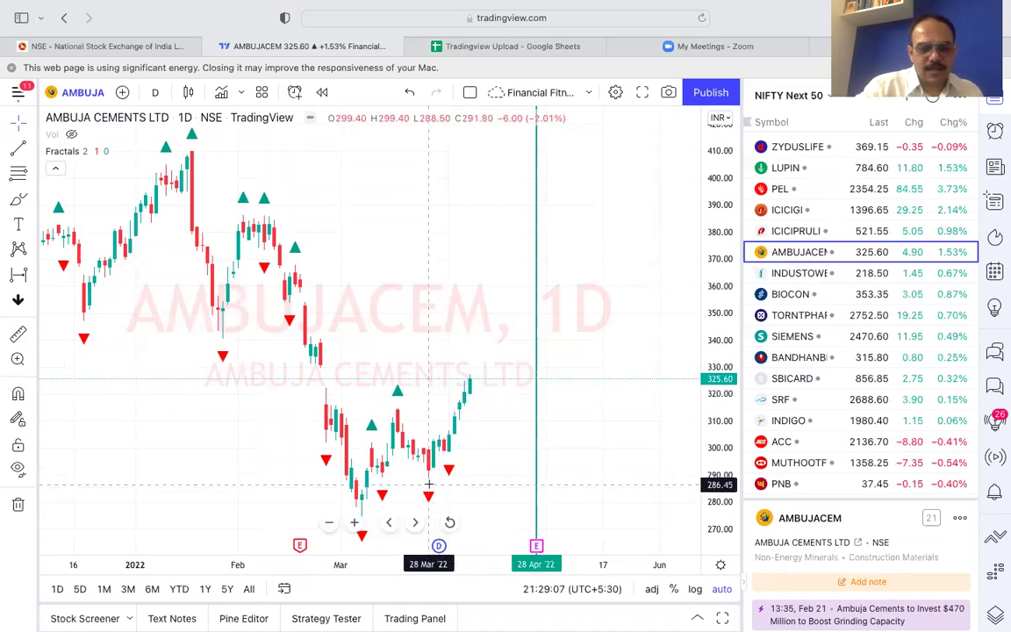
pyautogui.hotkey('alt', 'v')
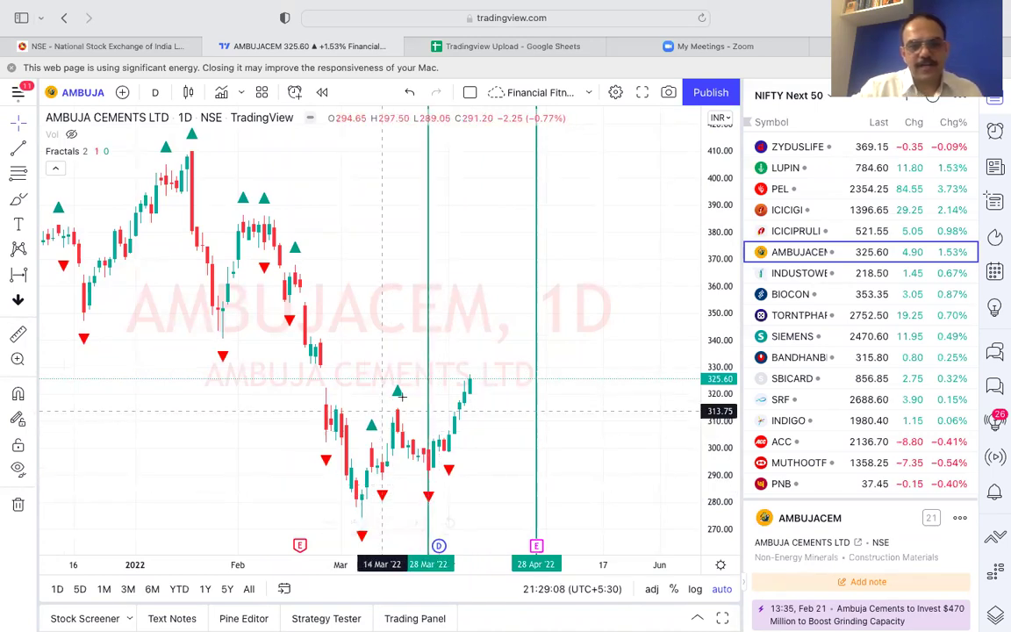
pyautogui.click(463, 412)
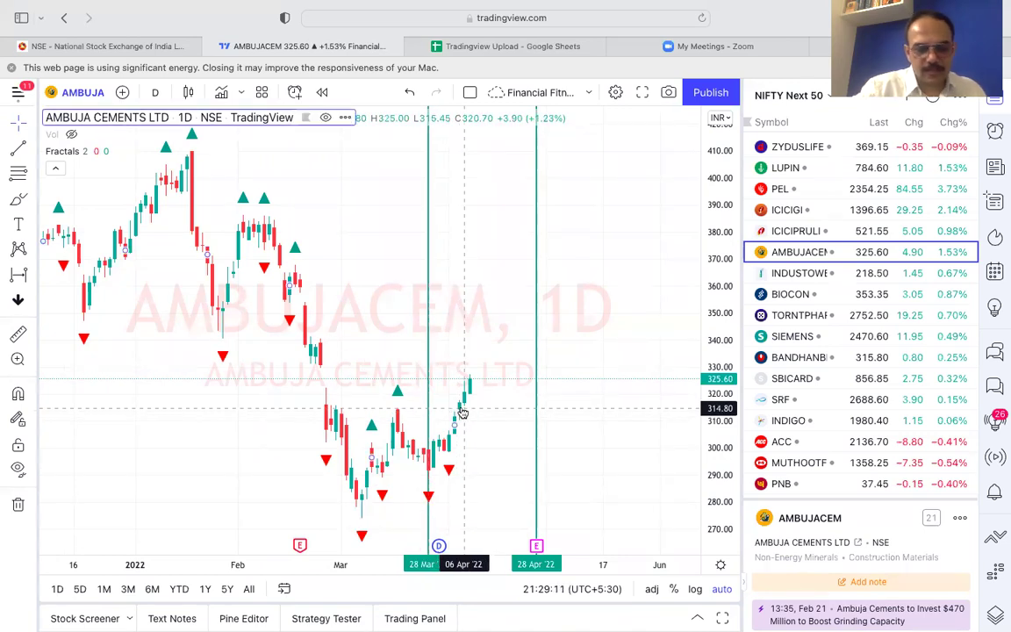
pyautogui.hotkey('alt', 'h')
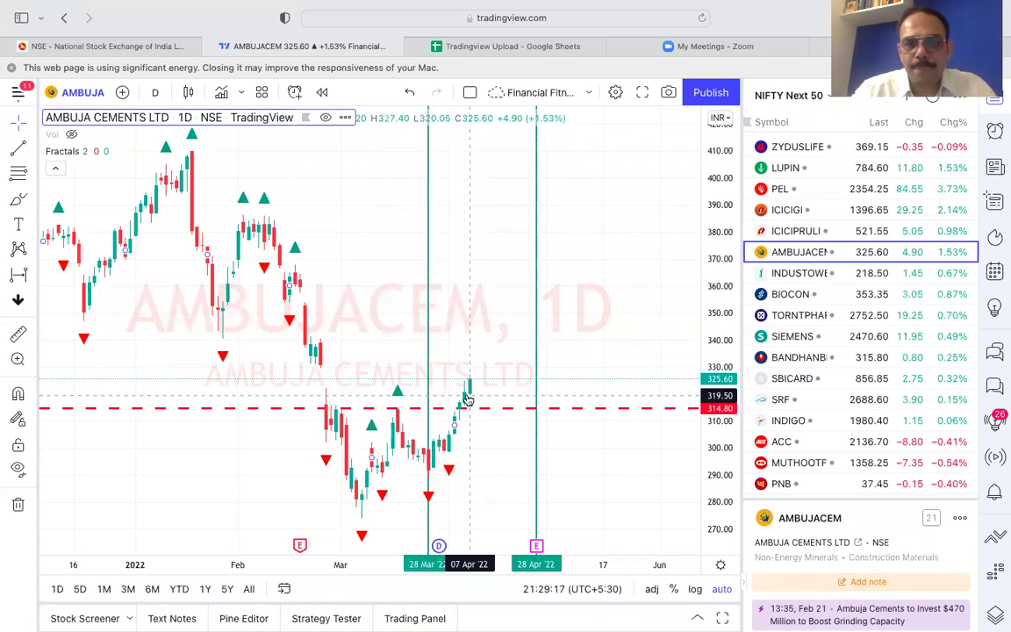
# Browse the INDUSTOWER and BIOCON charts and look through the list of saved watchlists in between.
pyautogui.press('Down')
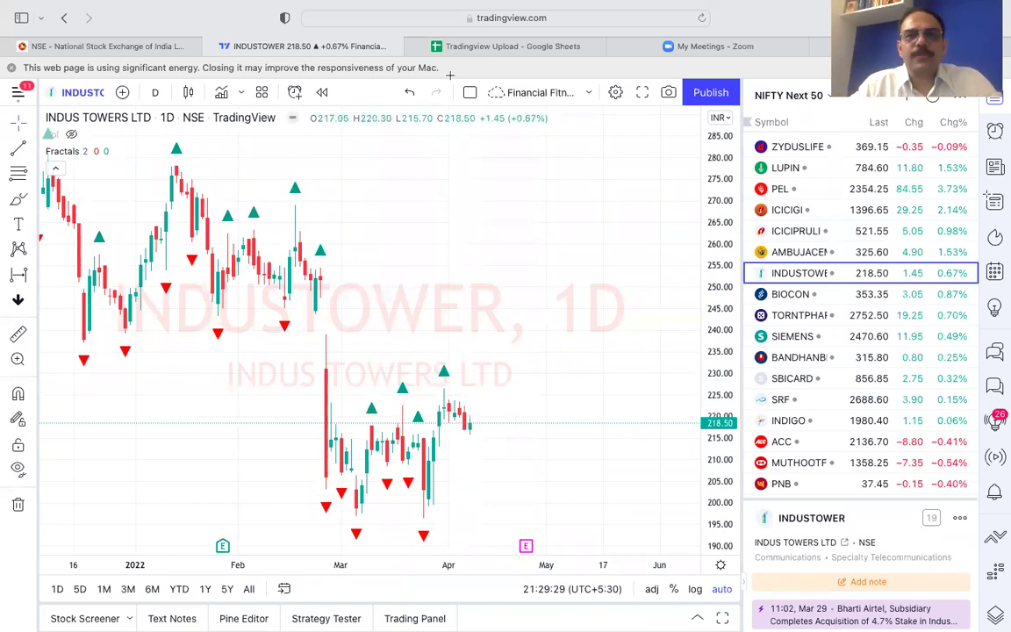
pyautogui.moveTo(451, 7)
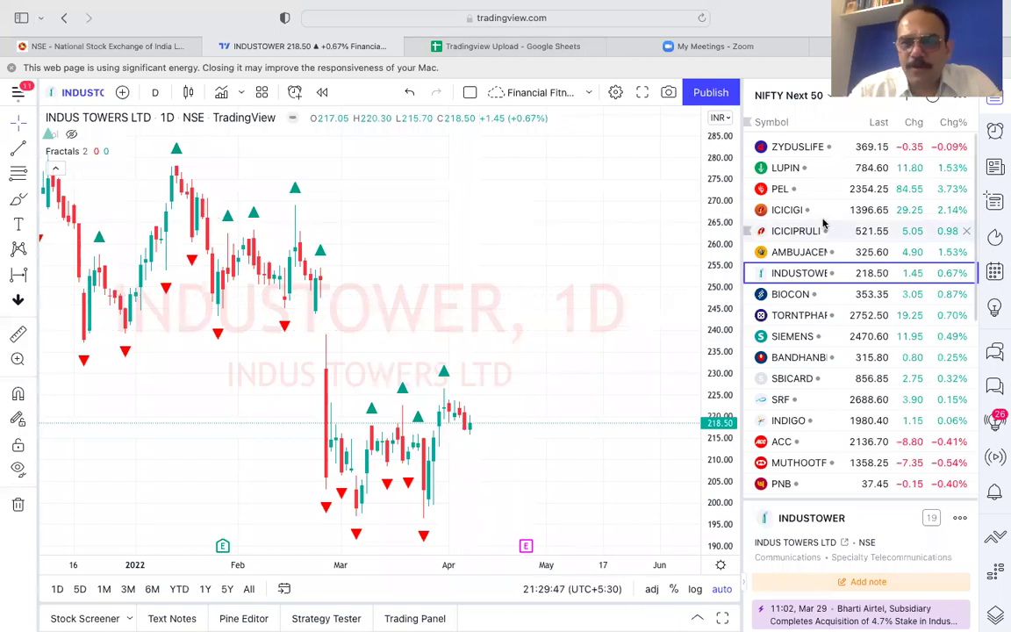
pyautogui.click(829, 97)
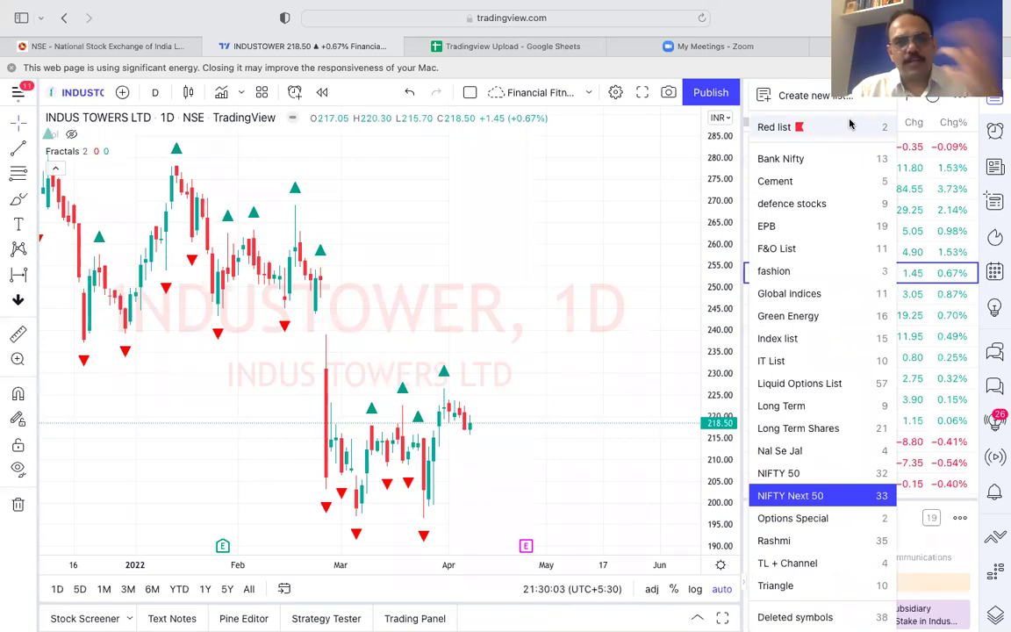
pyautogui.click(620, 210)
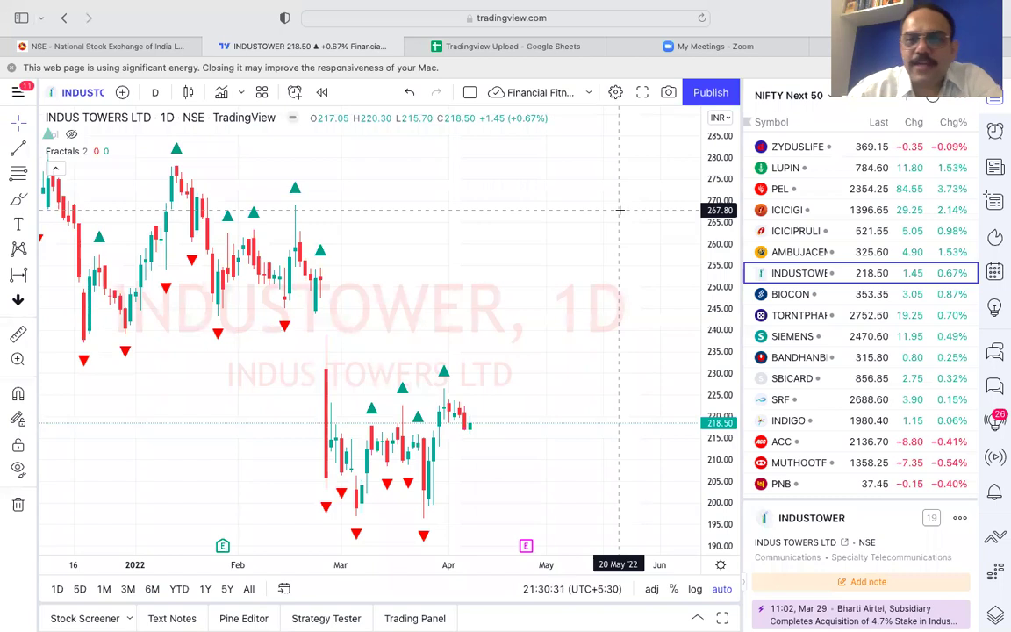
pyautogui.click(799, 296)
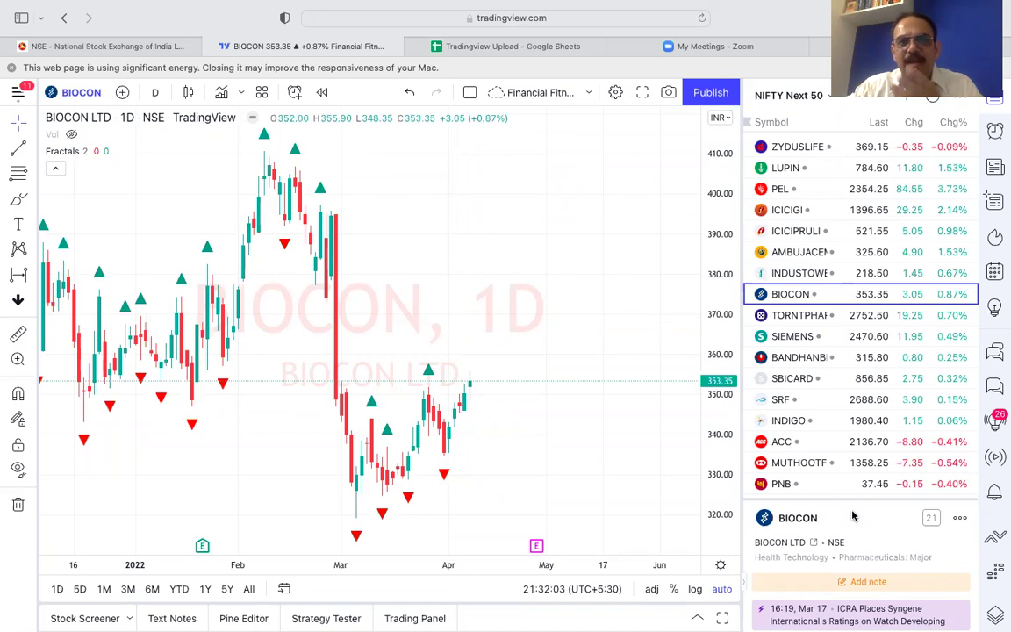
# Switch to the NSE website, open its old version and review the Nifty 50 table in Equity Stock Watch.
pyautogui.click(119, 47)
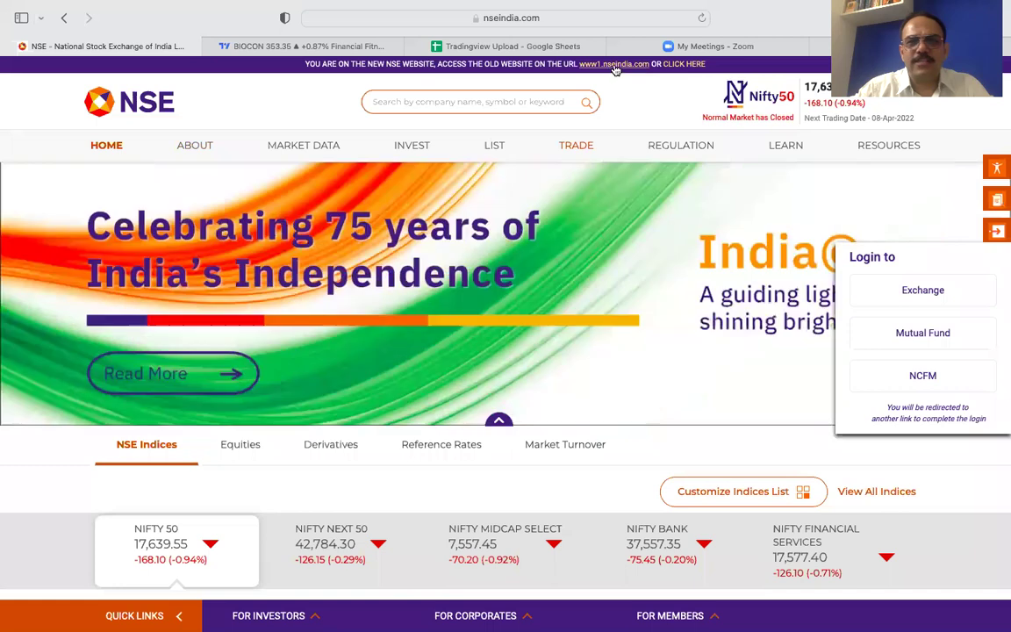
pyautogui.click(616, 65)
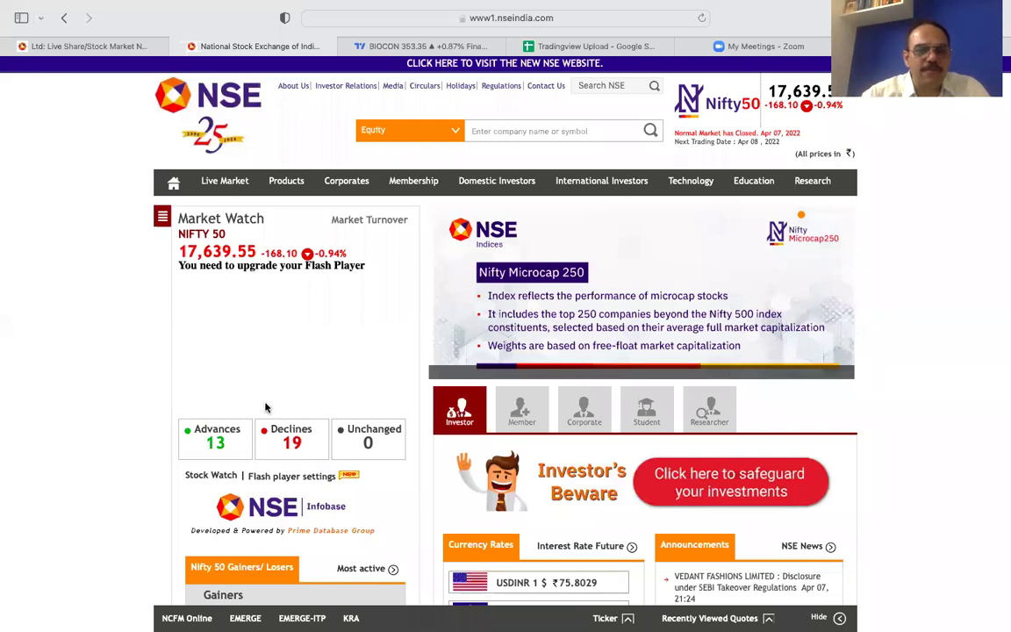
pyautogui.click(204, 476)
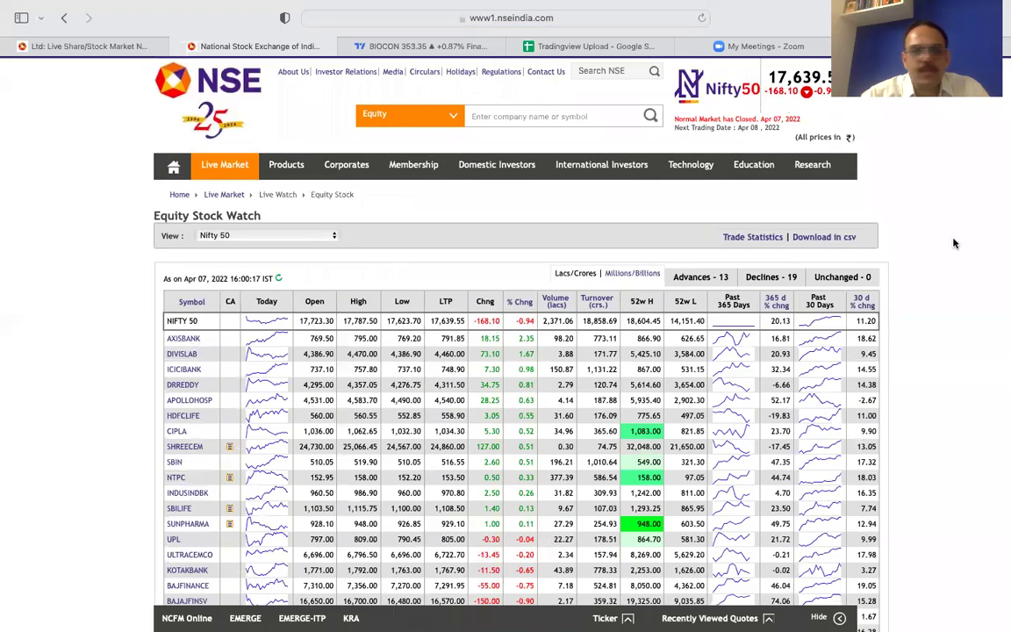
pyautogui.scroll(-2, 955, 244)
pyautogui.scroll(-10, 955, 243)
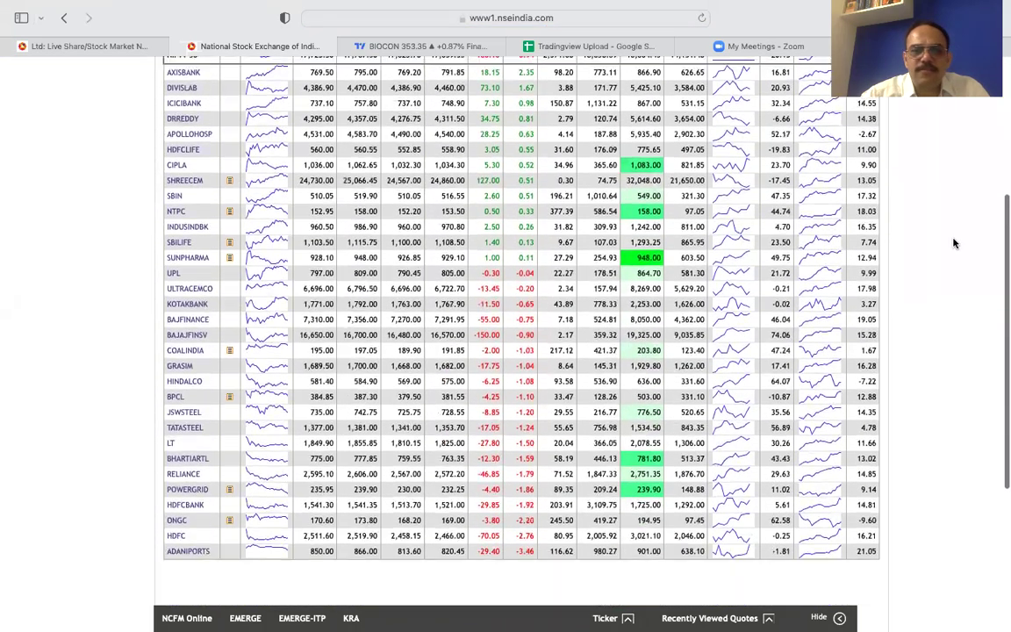
pyautogui.scroll(-3, 954, 243)
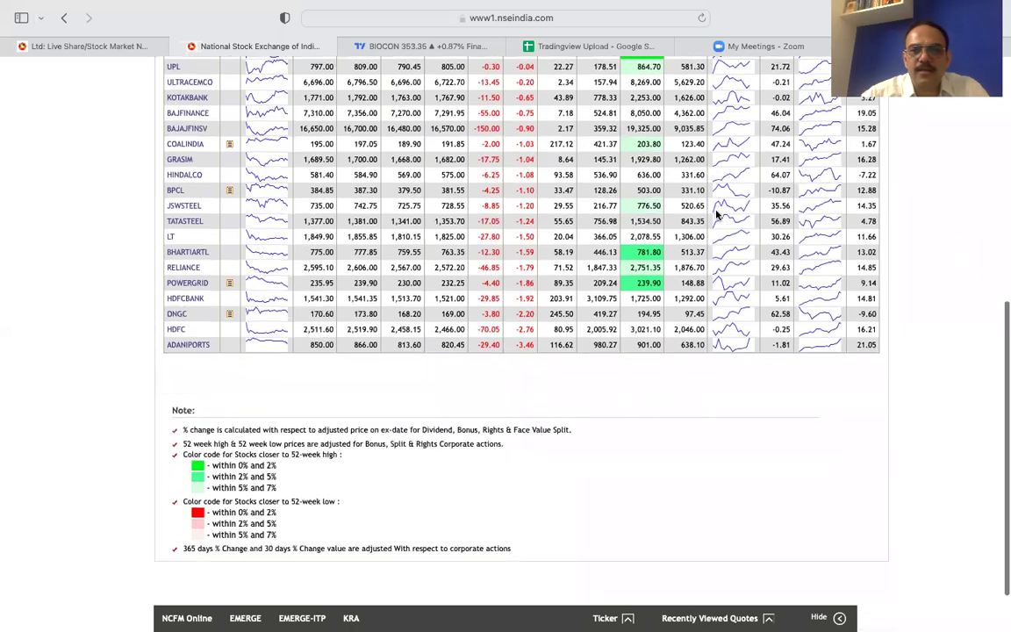
pyautogui.scroll(9, 716, 214)
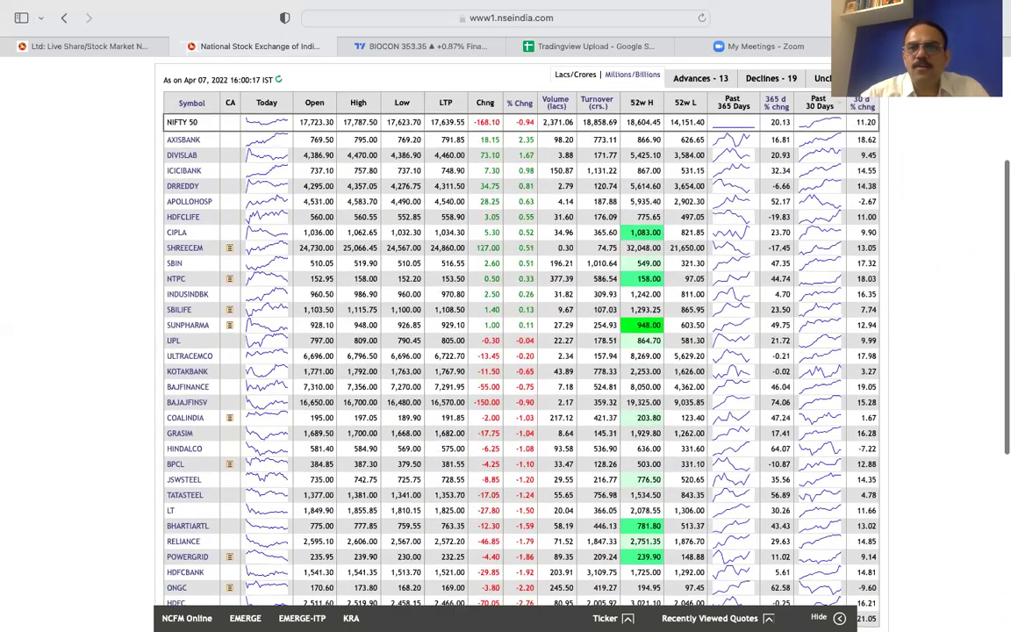
pyautogui.scroll(2, 941, 163)
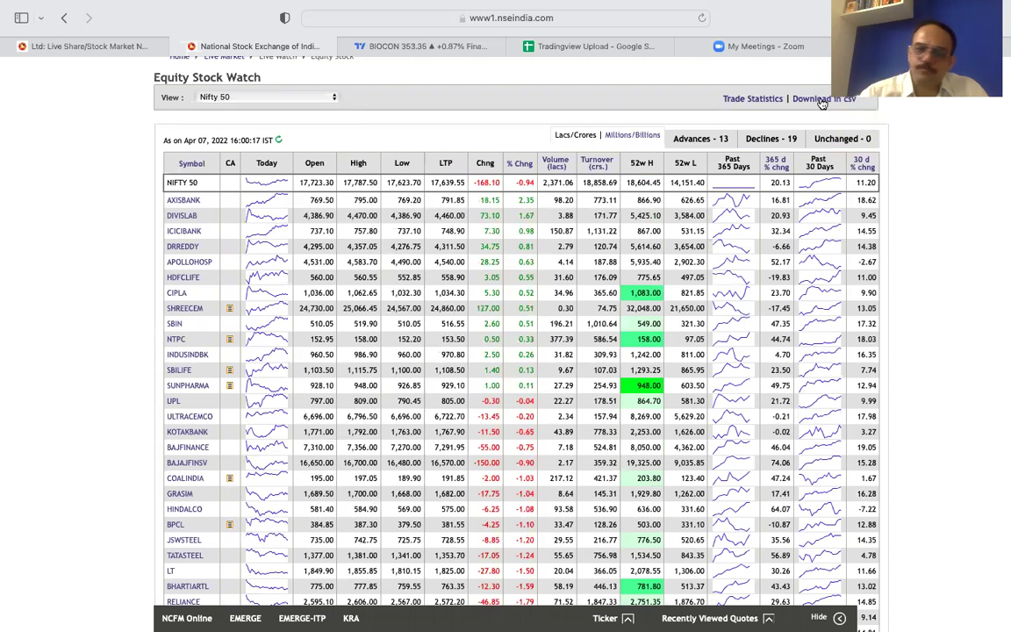
# Switch to the Tradingview Upload spreadsheet and inspect the formulas that build the NSE symbol strings in C1 and in column D from D2.
pyautogui.click(617, 50)
pyautogui.scroll(15, 296, 211)
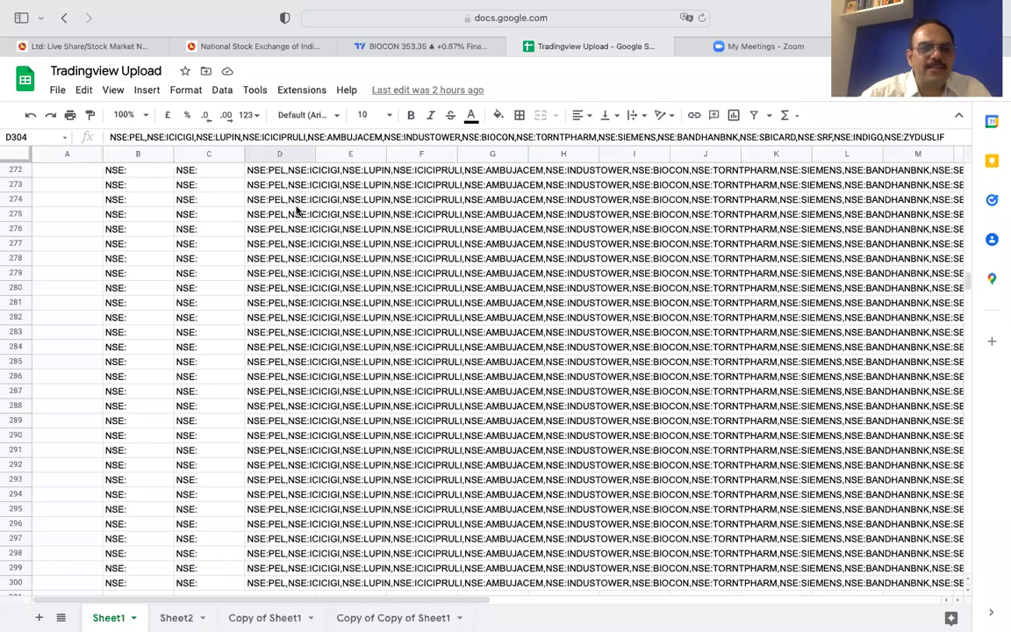
pyautogui.scroll(20, 296, 211)
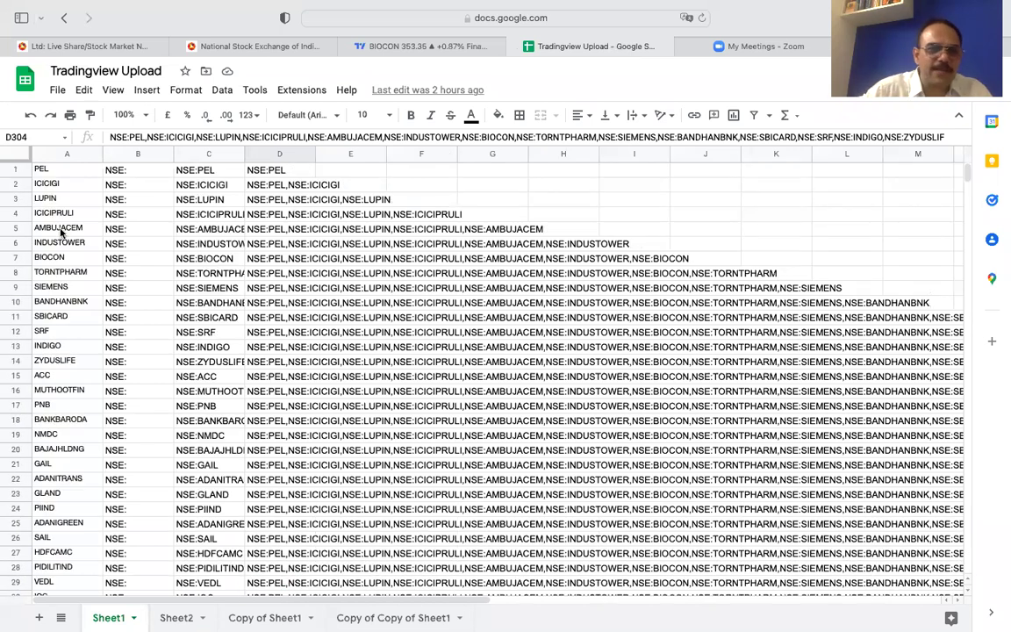
pyautogui.click(58, 168)
pyautogui.press('Right')
pyautogui.press('Right')
pyautogui.press('Right')
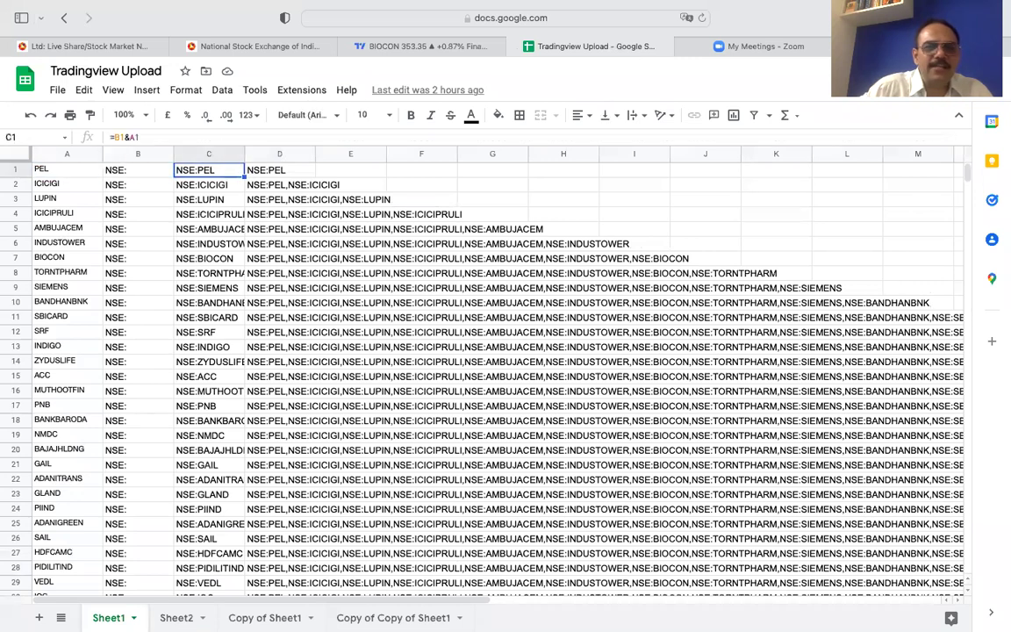
pyautogui.click(279, 185)
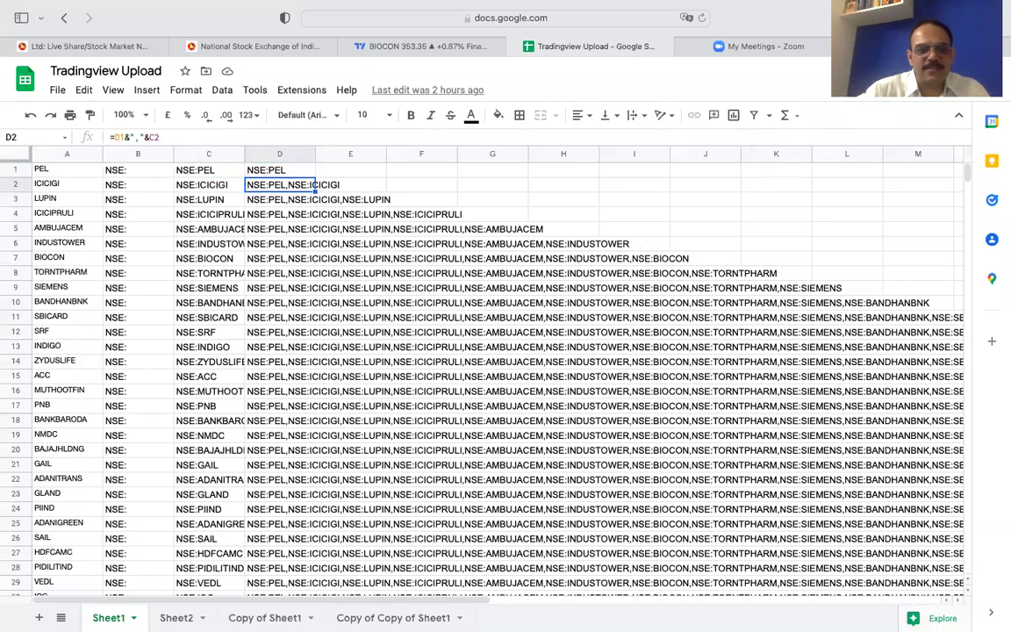
pyautogui.press('Down')
pyautogui.press('Down')
pyautogui.press('Down')
pyautogui.press('Down')
pyautogui.press('Down')
pyautogui.press('Down')
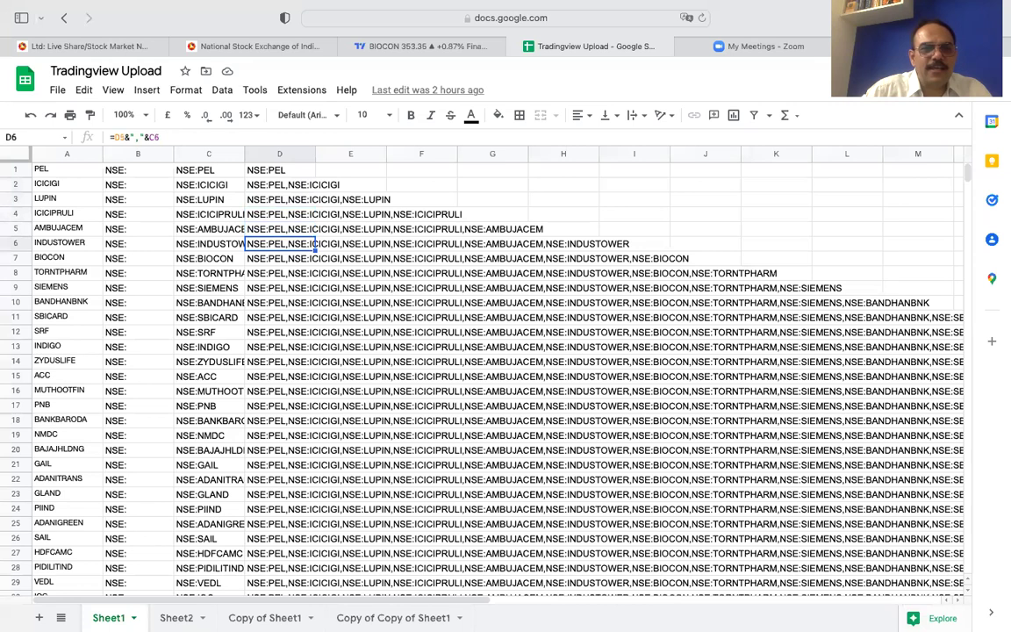
# Examine the stock symbols down column A to the first empty row and the formula in C34.
pyautogui.press('Left')
pyautogui.press('Left')
pyautogui.press('Left')
pyautogui.press('Down')
pyautogui.press('Down')
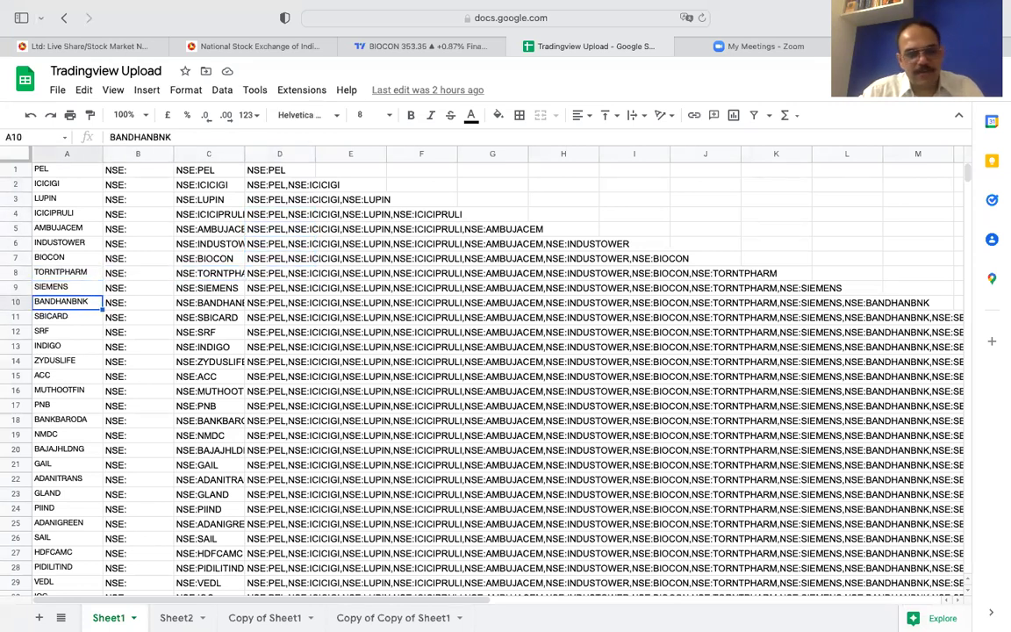
pyautogui.press('Down')
pyautogui.press('Down')
pyautogui.press('Down')
pyautogui.press('Down')
pyautogui.press('Down')
pyautogui.press('Down')
pyautogui.press('Down')
pyautogui.press('Down')
pyautogui.press('Down')
pyautogui.press('Down')
pyautogui.press('Down')
pyautogui.press('Down')
pyautogui.press('Down')
pyautogui.press('Down')
pyautogui.press('Down')
pyautogui.press('Down')
pyautogui.press('Down')
pyautogui.press('Down')
pyautogui.press('Down')
pyautogui.press('Down')
pyautogui.press('Down')
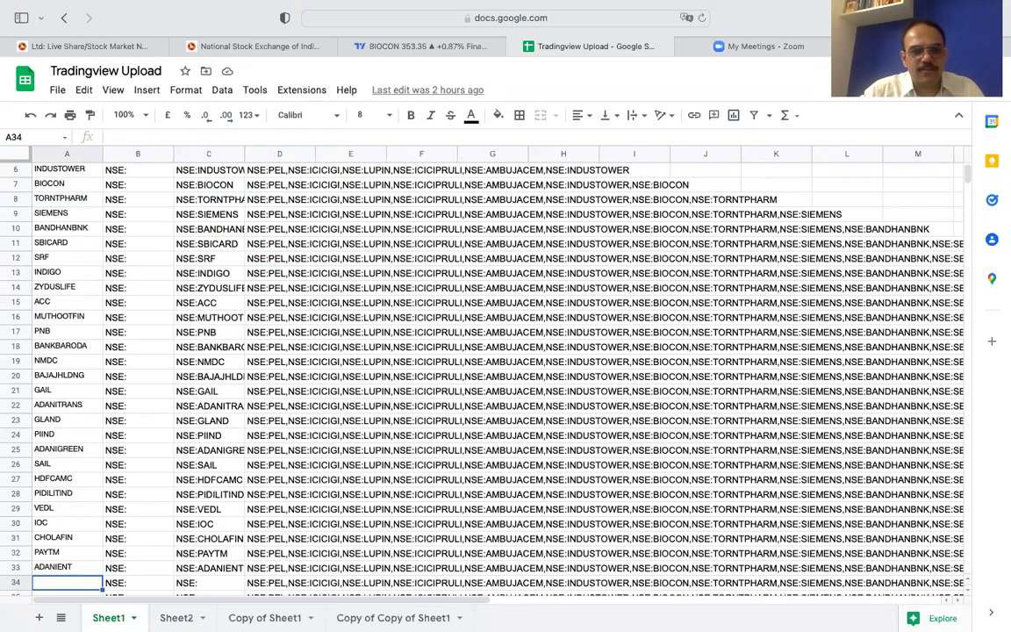
pyautogui.press('Right')
pyautogui.press('Right')
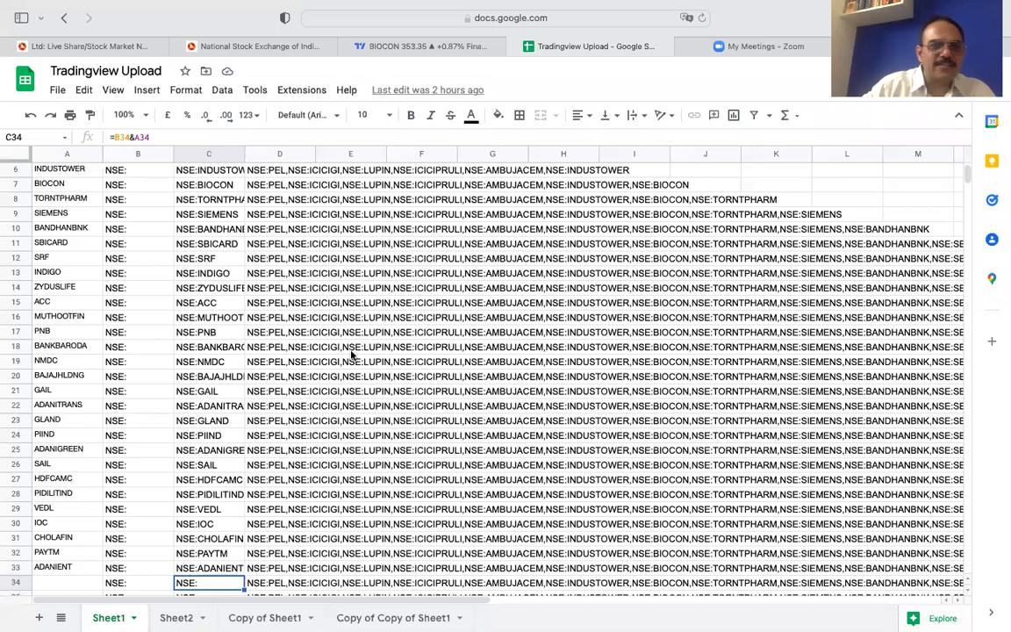
# Clear all stock symbols from A1:A33 on Sheet1 and return to cell A1.
pyautogui.click(69, 173)
pyautogui.press('Up')
pyautogui.press('Up')
pyautogui.press('Up')
pyautogui.press('Up')
pyautogui.press('Up')
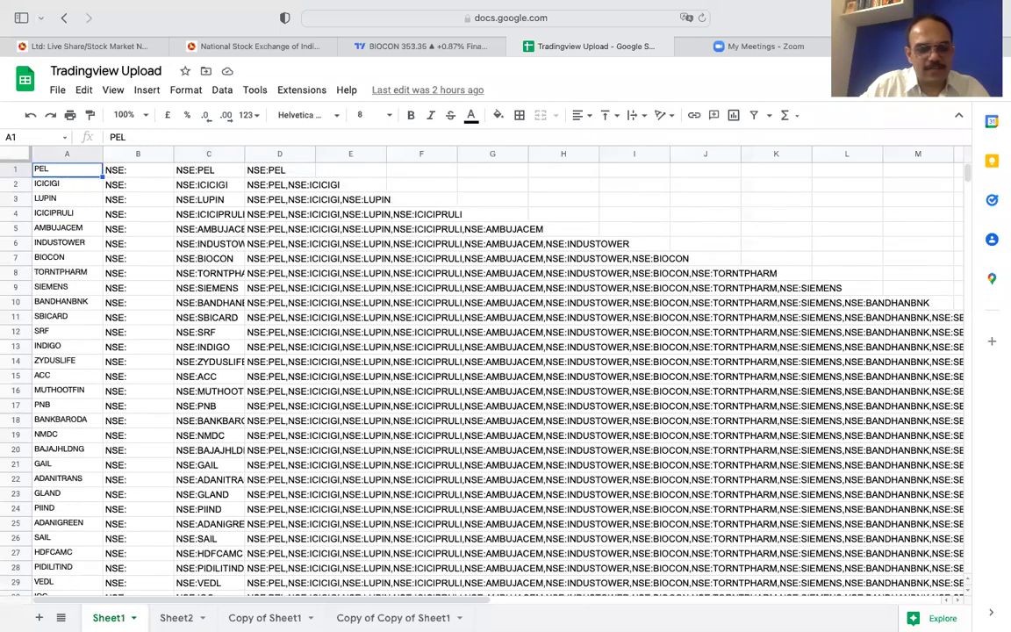
pyautogui.hotkey('ctrl', 'shift', 'Down')
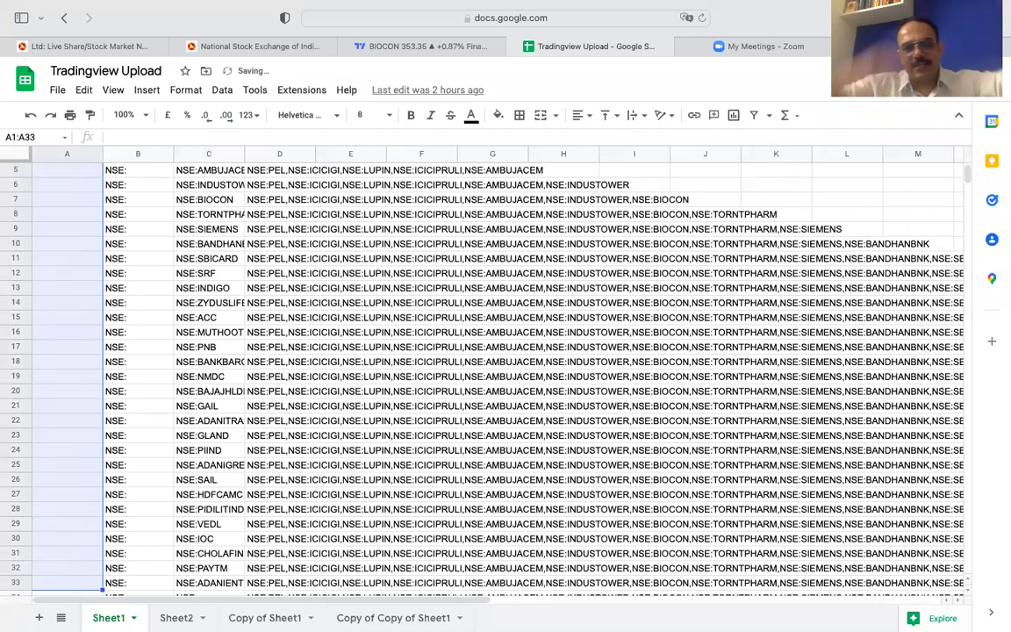
pyautogui.press('Delete')
pyautogui.press('Up')
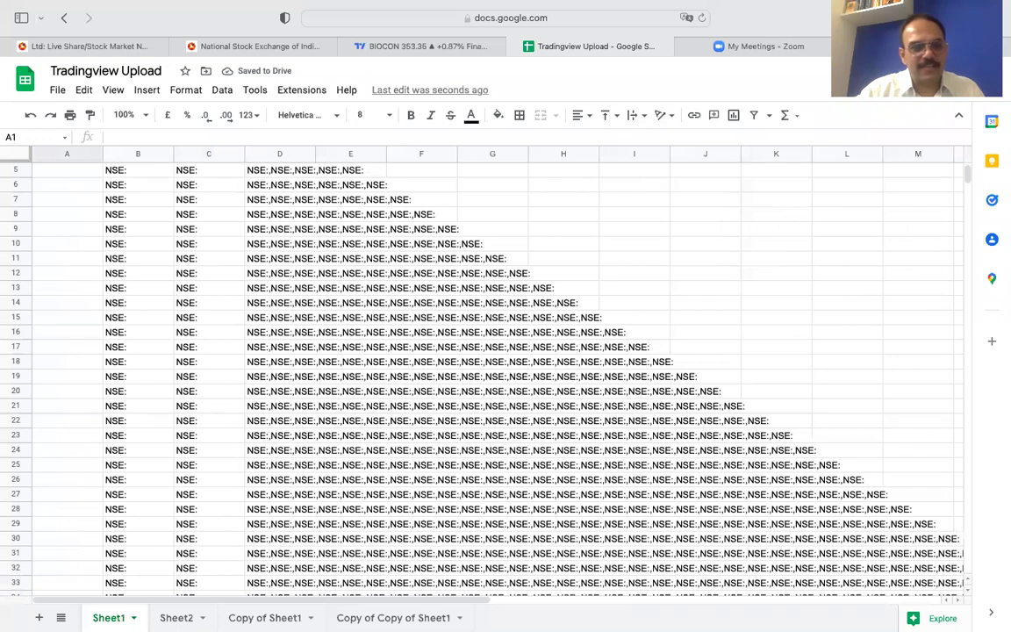
pyautogui.press('Up')
pyautogui.press('Down')
pyautogui.press('Down')
pyautogui.press('Up')
pyautogui.press('Up')
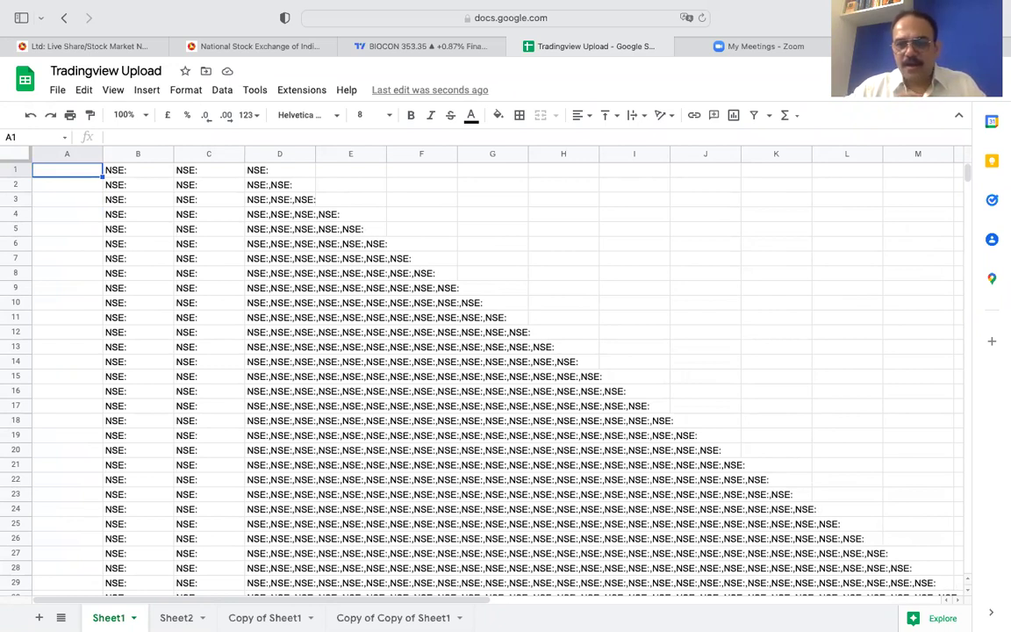
# Switch back to the BIOCON chart in TradingView.
pyautogui.click(428, 48)
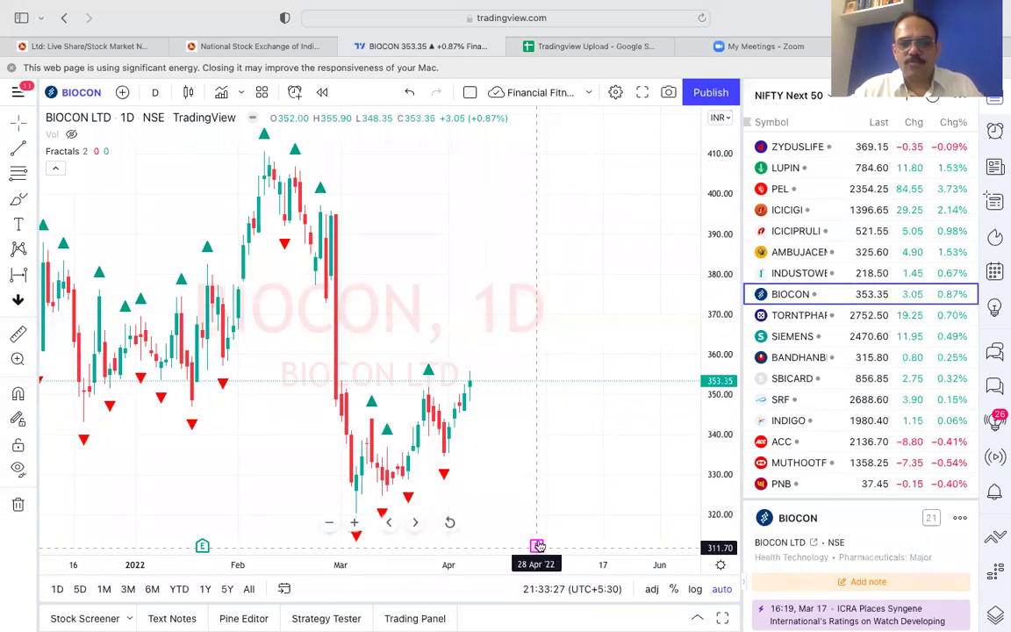